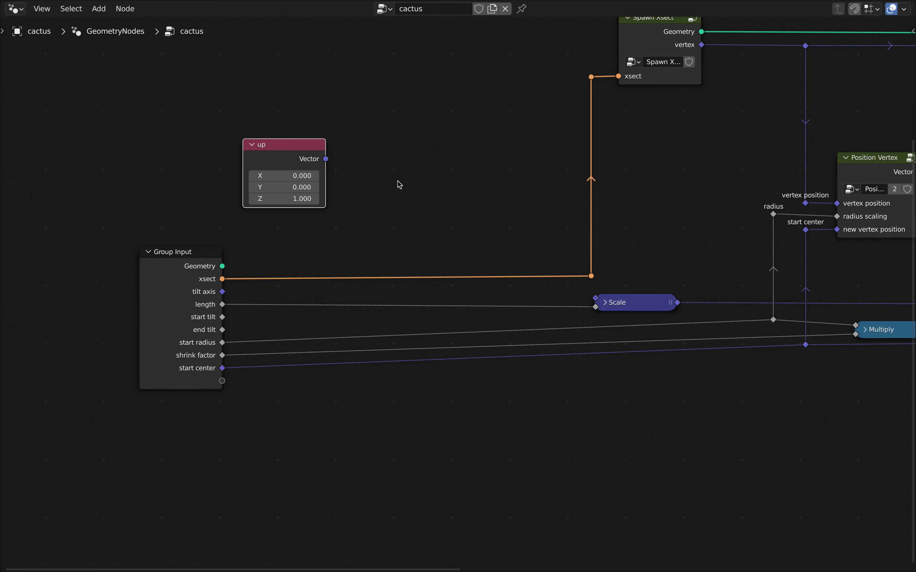
Add a Vector Rotate node beside the up vector node
key("shift+a")
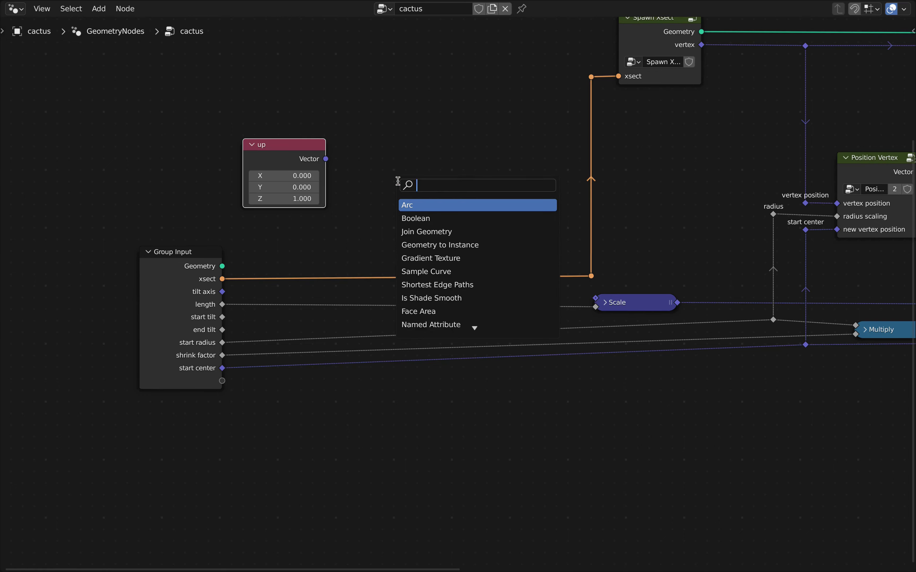
type("vector")
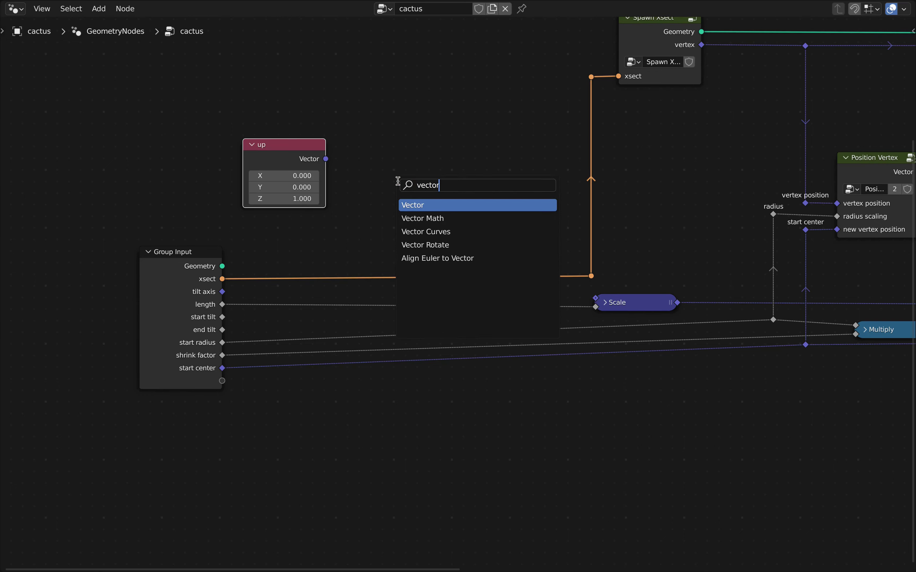
left_click(426, 244)
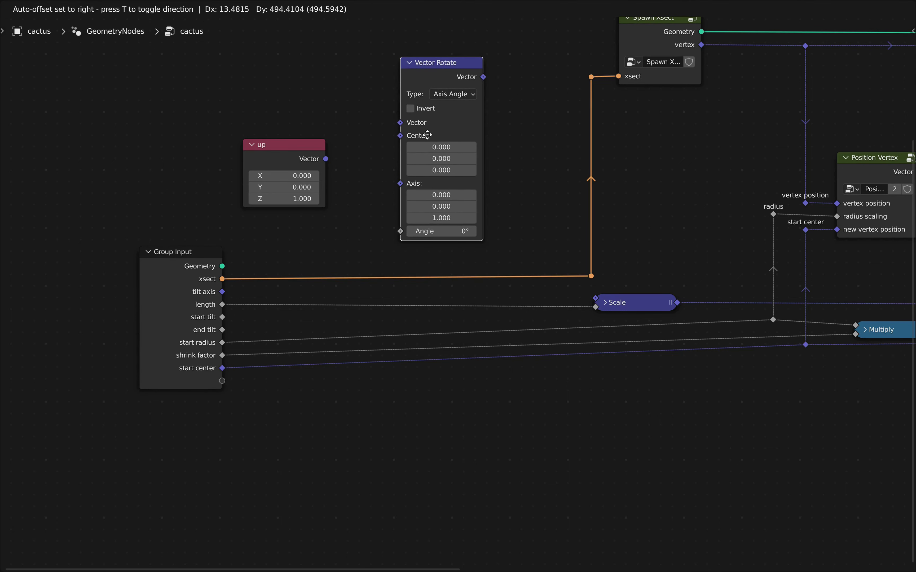
left_click(428, 135)
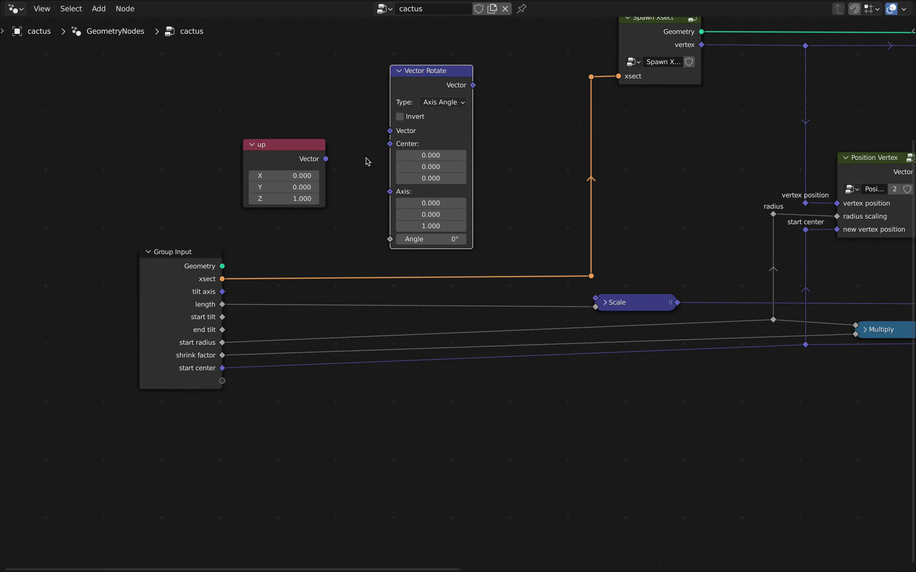
Connect up, tilt axis and start tilt to Vector Rotate's Vector, Axis and Angle inputs, and its output to the Scale node's vector input
left_click(320, 145)
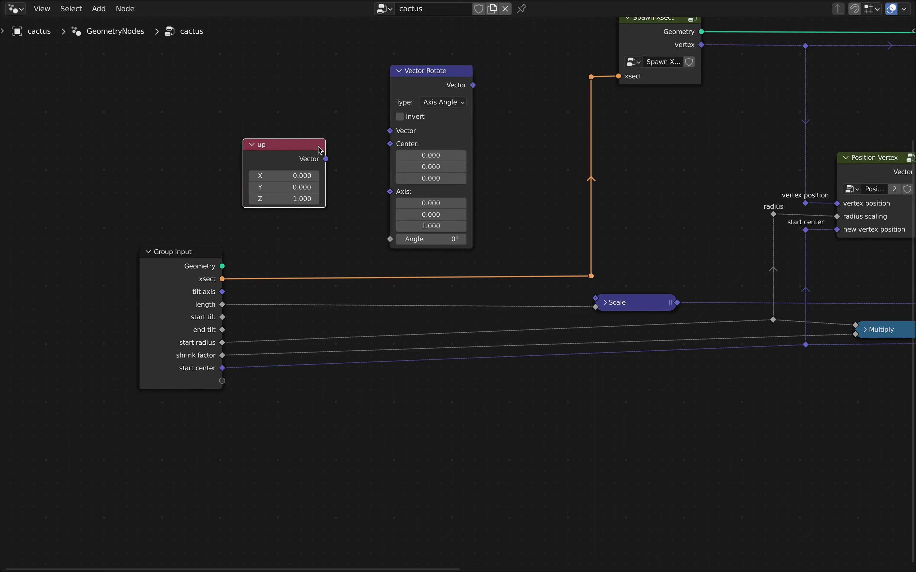
left_click_drag(323, 149, 390, 131)
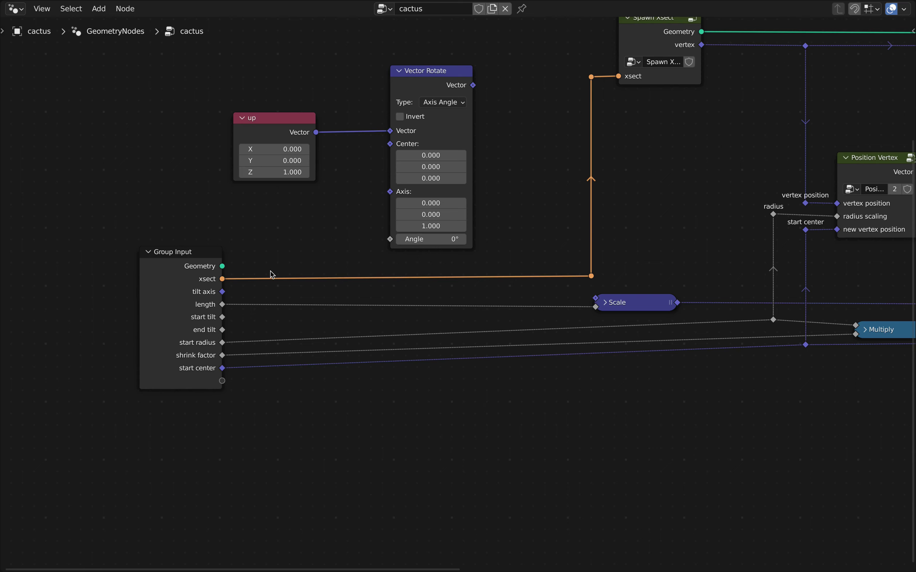
left_click_drag(222, 292, 390, 195)
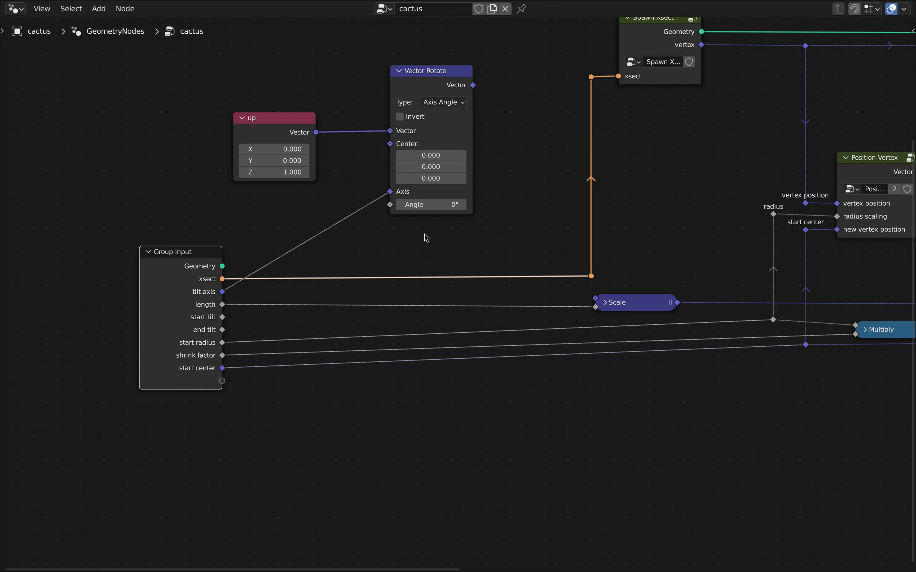
left_click_drag(223, 317, 387, 211)
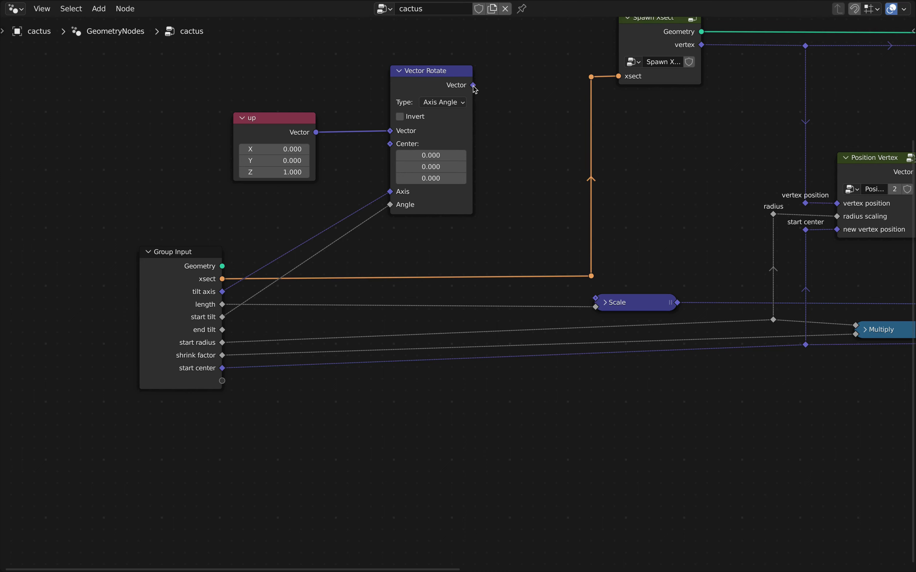
left_click_drag(474, 85, 596, 299)
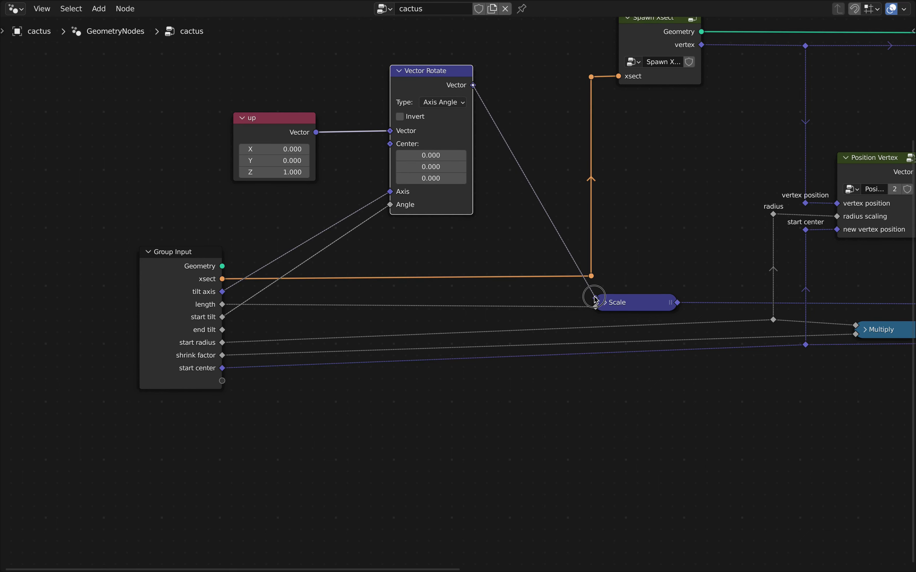
Examine the two Position Vertex nodes and the connections feeding them from the Group Input
scroll(664, 235, "down", 1)
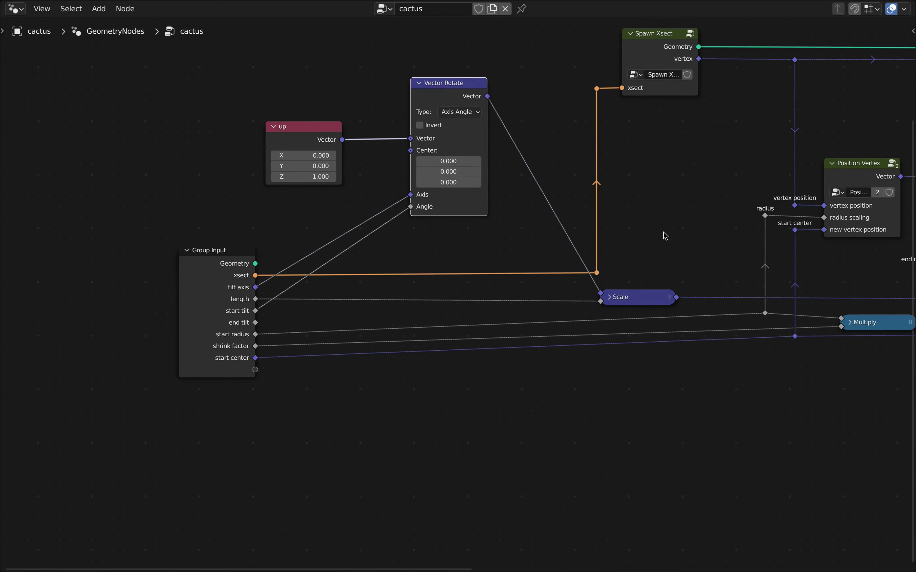
middle_click_drag(699, 188, 500, 203)
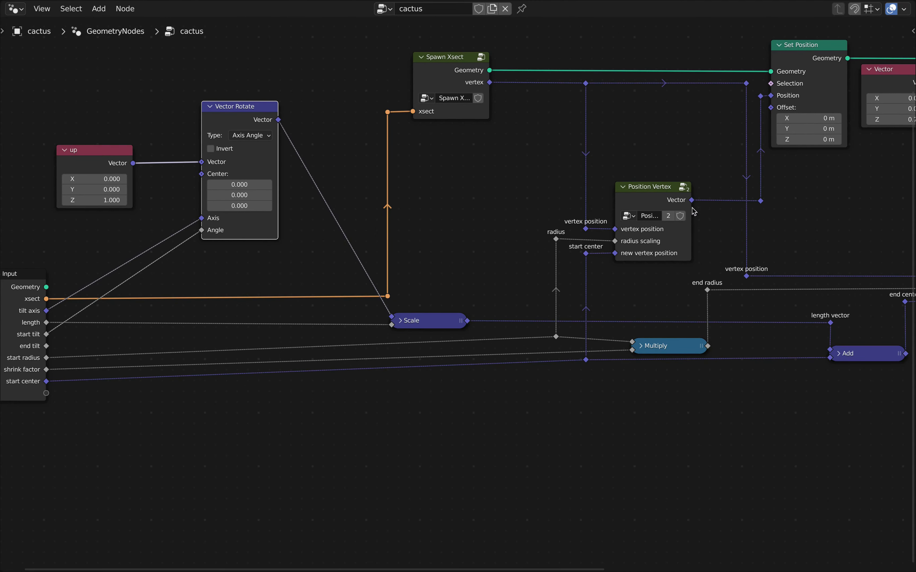
middle_click_drag(717, 221, 568, 210)
scroll(526, 178, "up", 1)
scroll(526, 178, "up", 1)
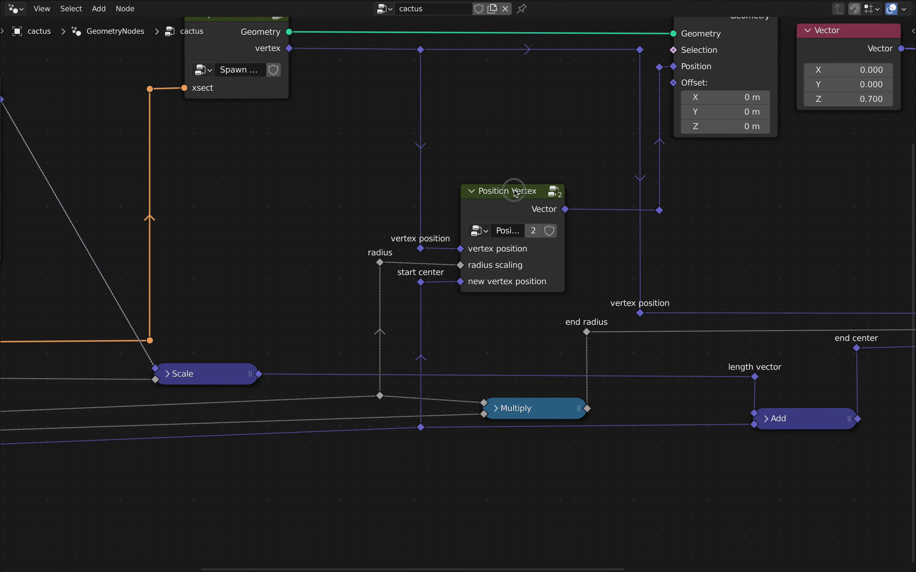
scroll(511, 180, "down", 3)
middle_click_drag(732, 222, 642, 218)
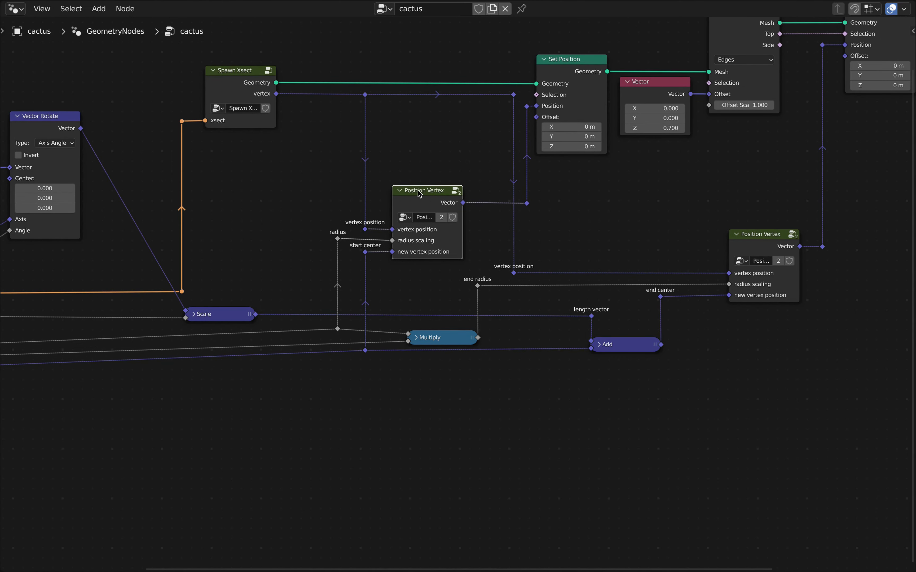
left_click(771, 237)
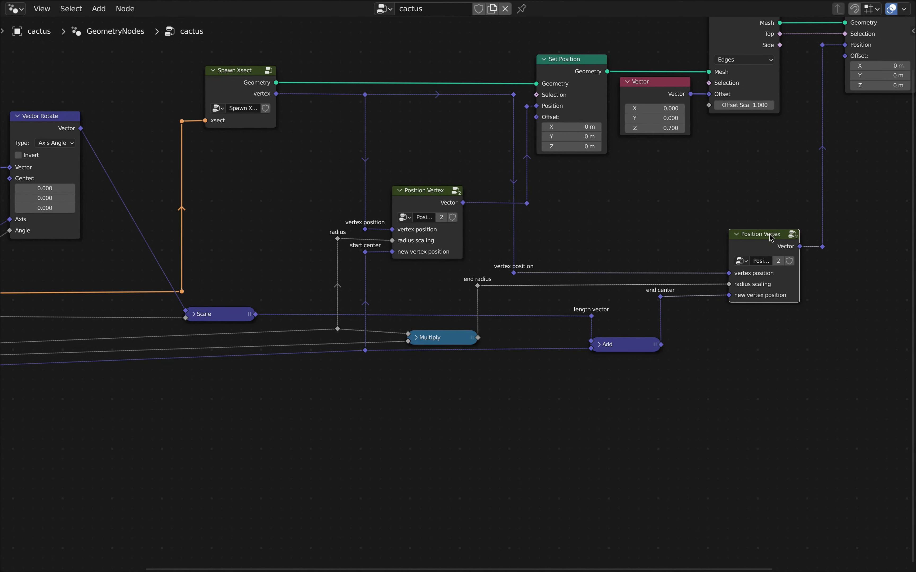
middle_click_drag(535, 241, 674, 246)
scroll(675, 246, "down", 1)
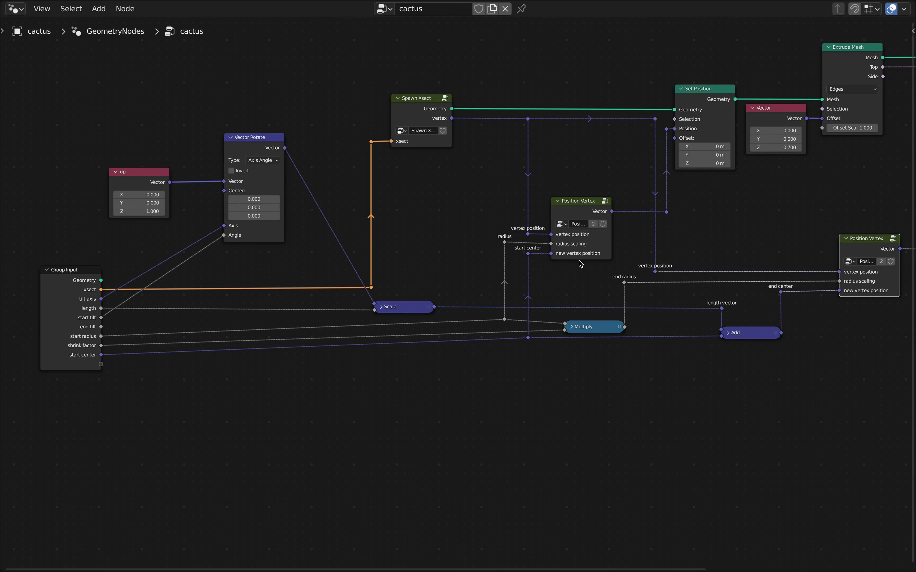
scroll(131, 311, "up", 2)
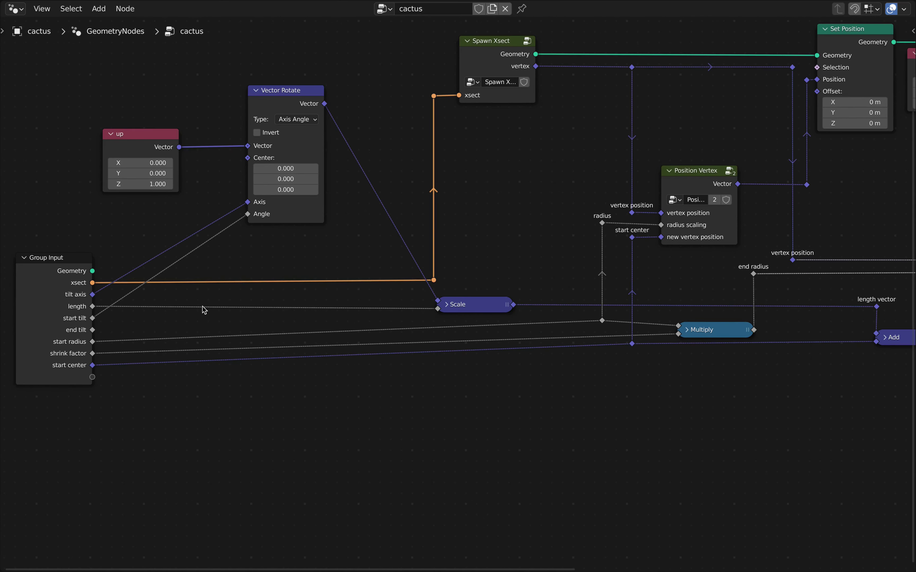
left_click(698, 177)
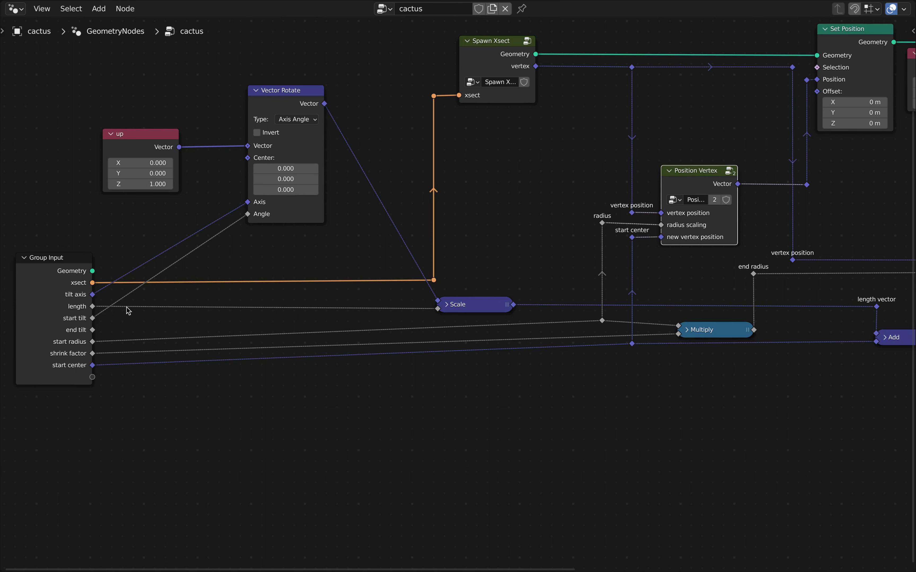
Insert a reroute on the start tilt link and branch it to a second reroute placed near the first Position Vertex node
right_click_drag(125, 291, 146, 304, "shift")
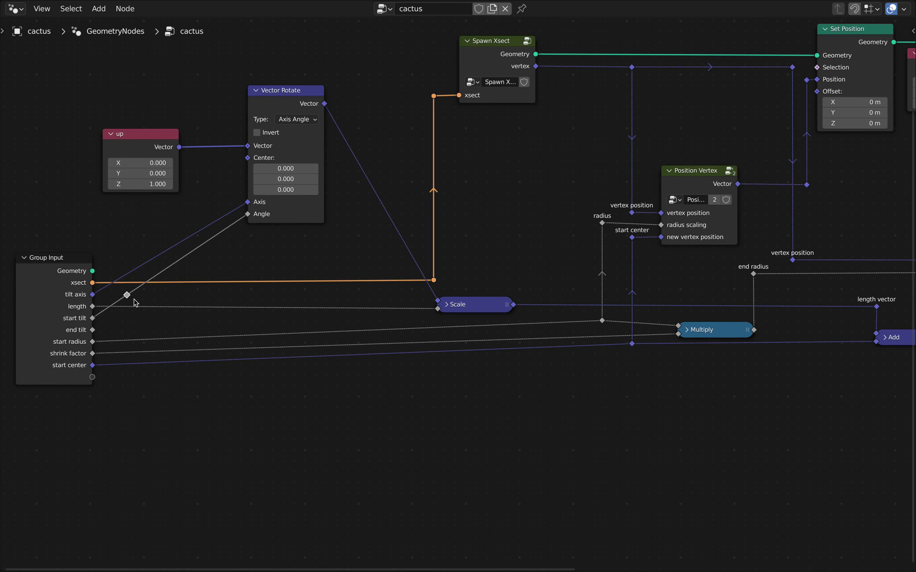
key("shift+d")
left_click(180, 318)
left_click_drag(126, 295, 181, 320)
key("g")
left_click(605, 173)
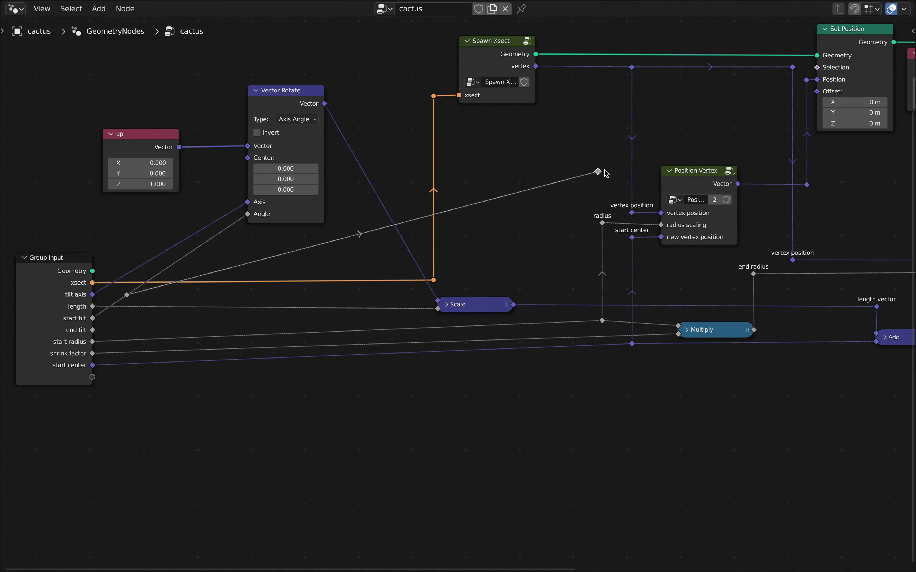
Label the end reroute of the start tilt branch "start tilt"
right_click(600, 173)
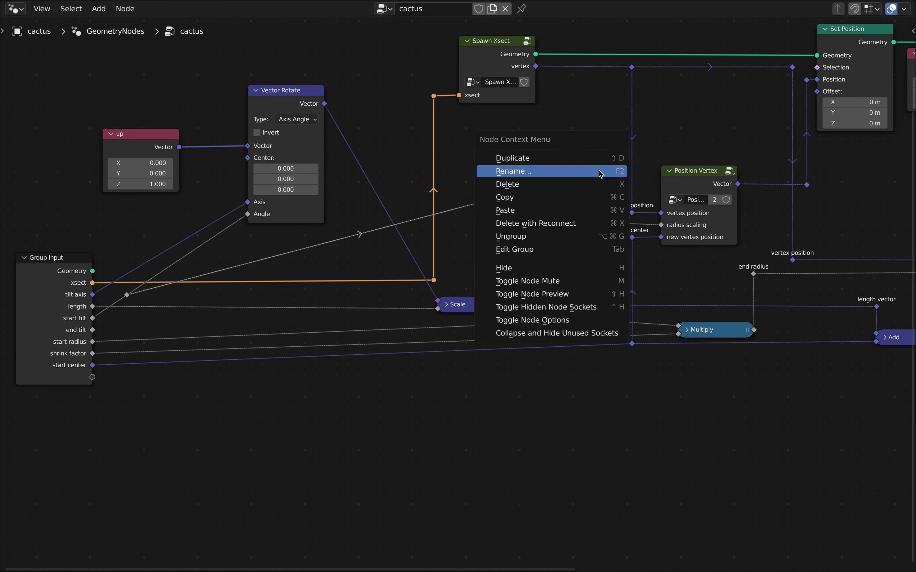
left_click(539, 172)
type("start ti")
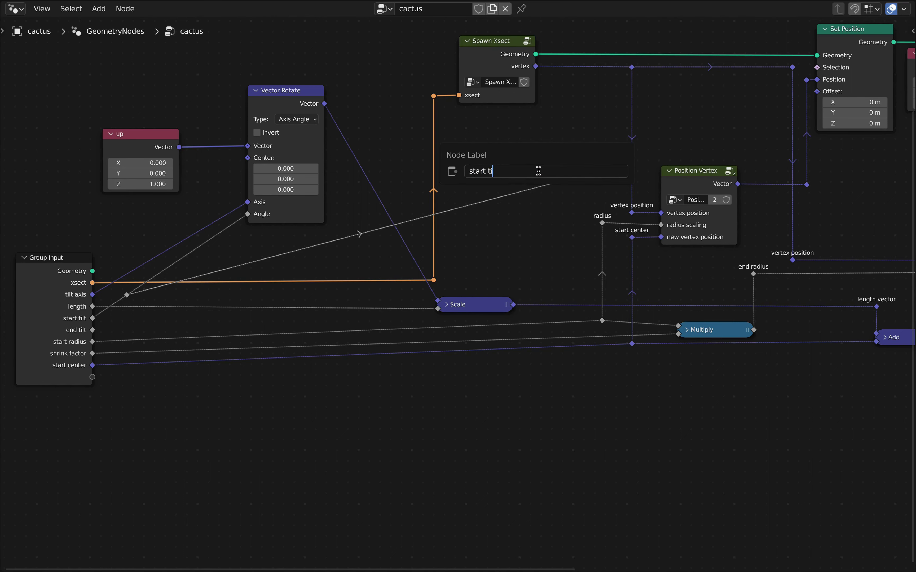
type("lt")
key("Return")
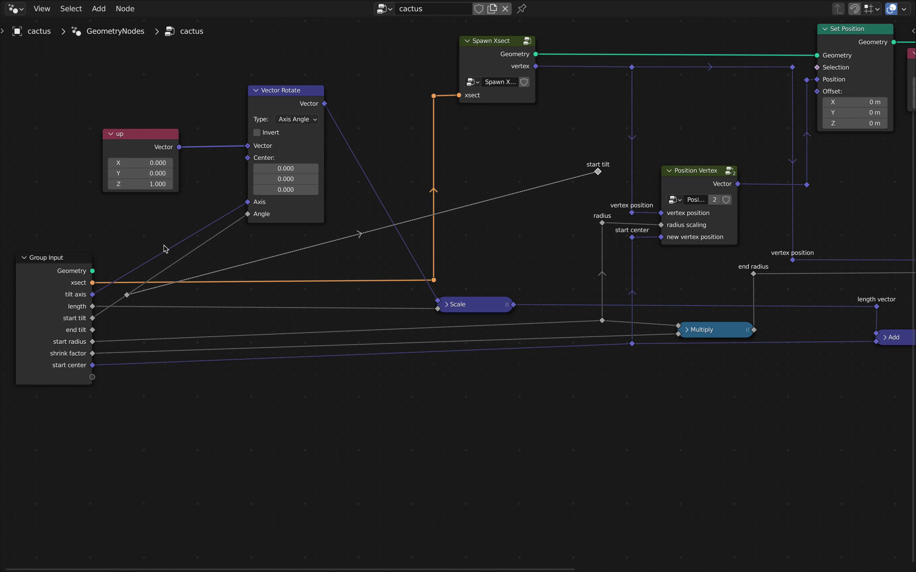
Insert a reroute on the tilt axis link and branch it to a second reroute between Vector Rotate and the first Position Vertex node
right_click_drag(163, 246, 159, 258, "shift")
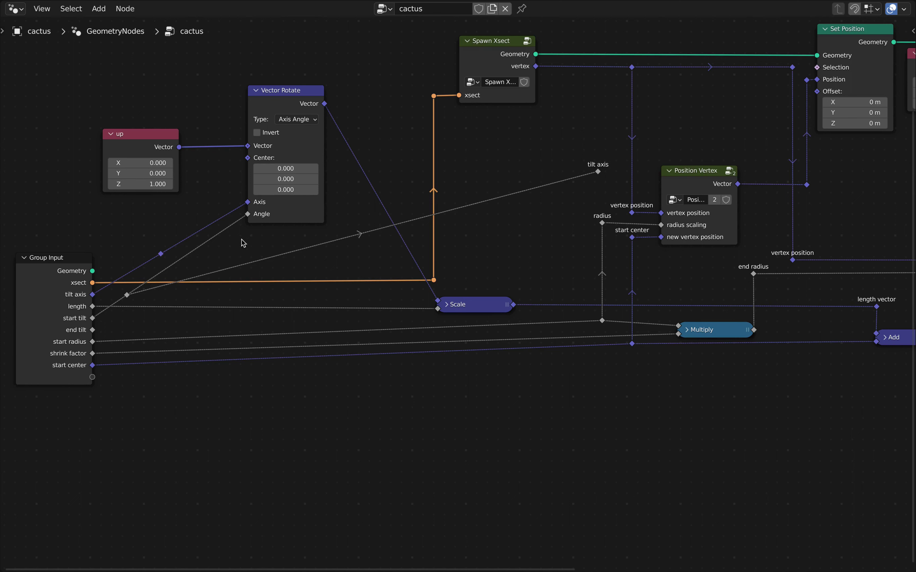
left_click(161, 254)
key("shift+d")
left_click(277, 249)
left_click_drag(161, 254, 272, 278)
key("g")
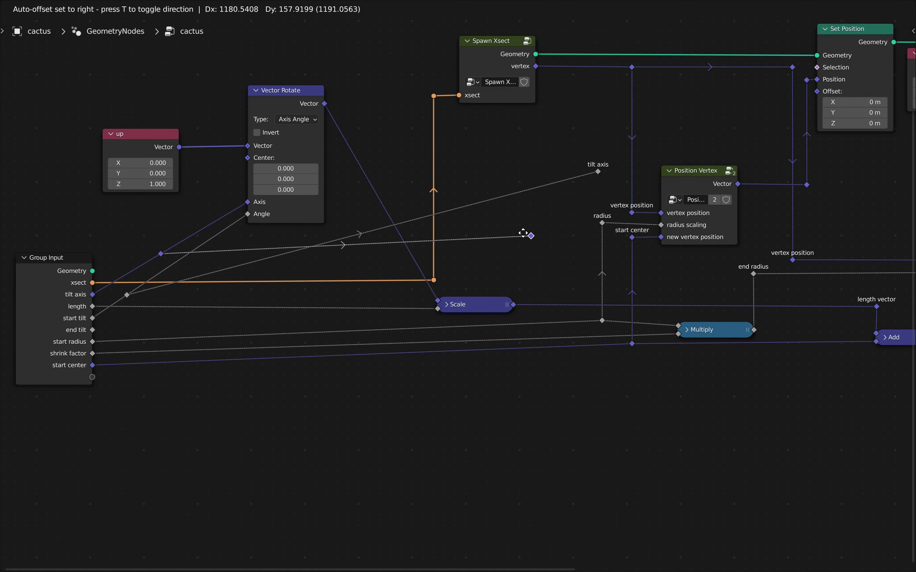
left_click(540, 249)
Label the end reroute of the tilt axis branch "tilt axis"
right_click(540, 228)
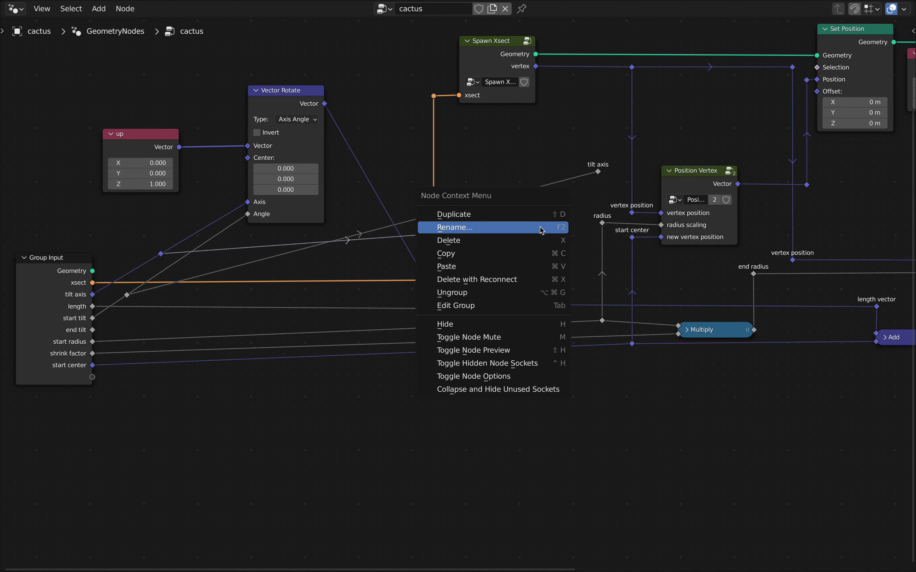
left_click(491, 230)
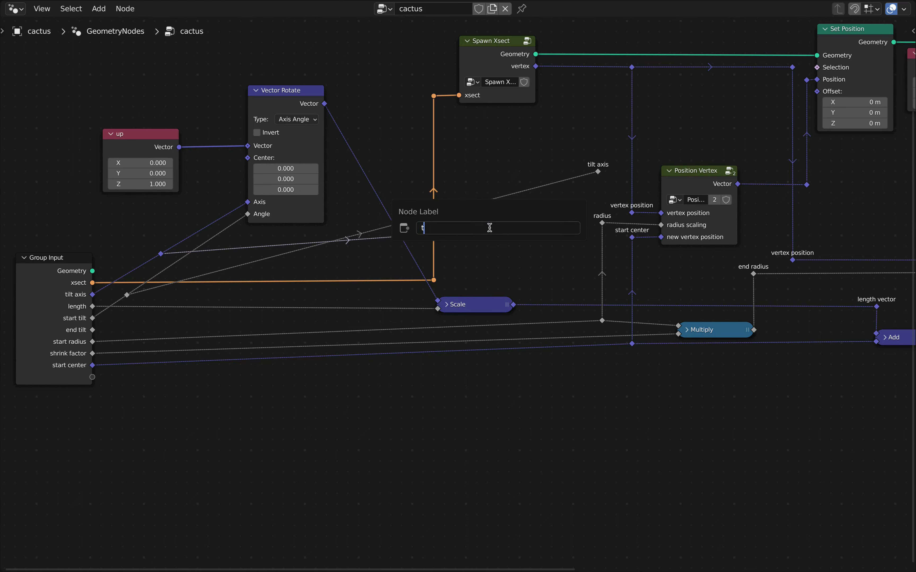
type("tilt axis")
key("Return")
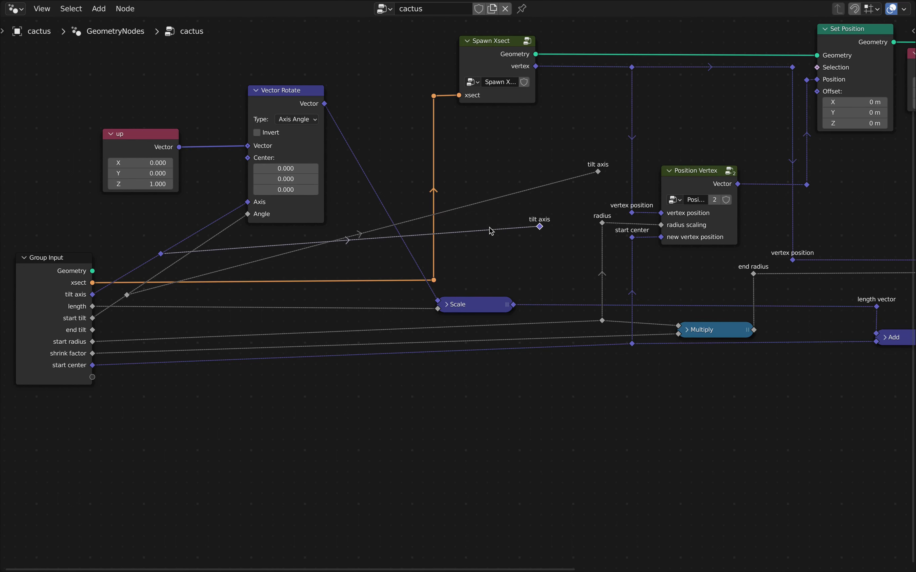
Insert a reroute on the tilt axis branch and extend a link from it to another reroute placed before the second Position Vertex node
scroll(546, 241, "down", 1)
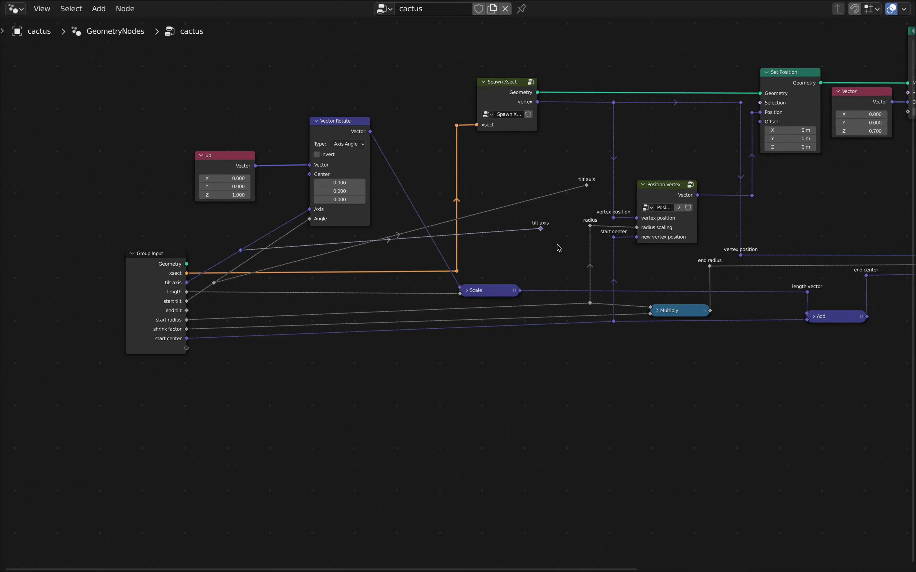
middle_click_drag(557, 244, 481, 231)
scroll(483, 236, "down", 1)
scroll(467, 236, "up", 2)
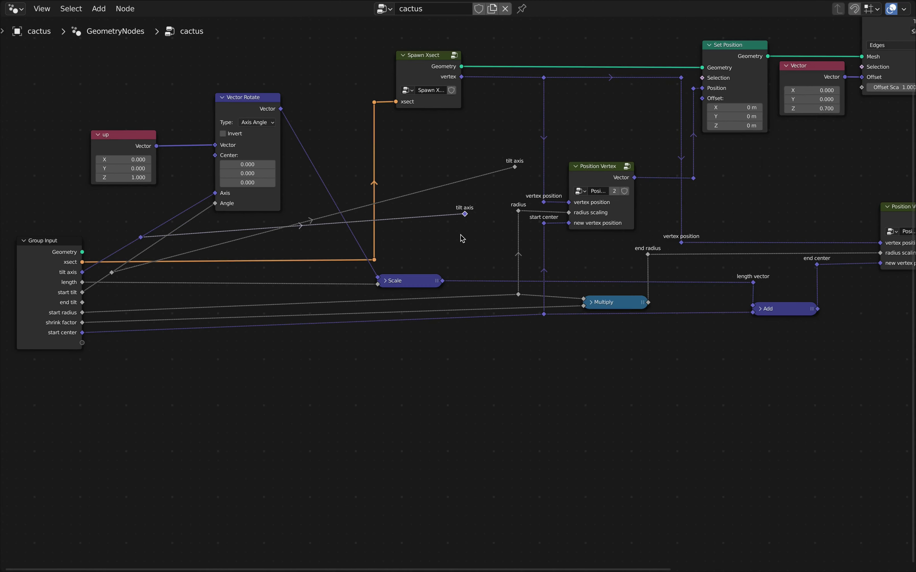
right_click_drag(430, 213, 454, 230, "shift")
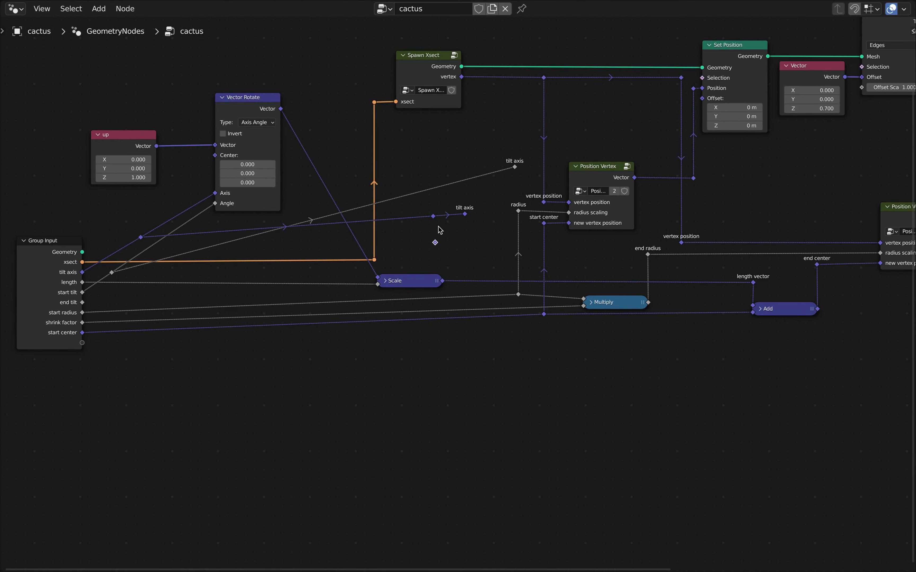
scroll(437, 225, "up", 1)
left_click(434, 219)
left_click_drag(435, 226, 434, 246)
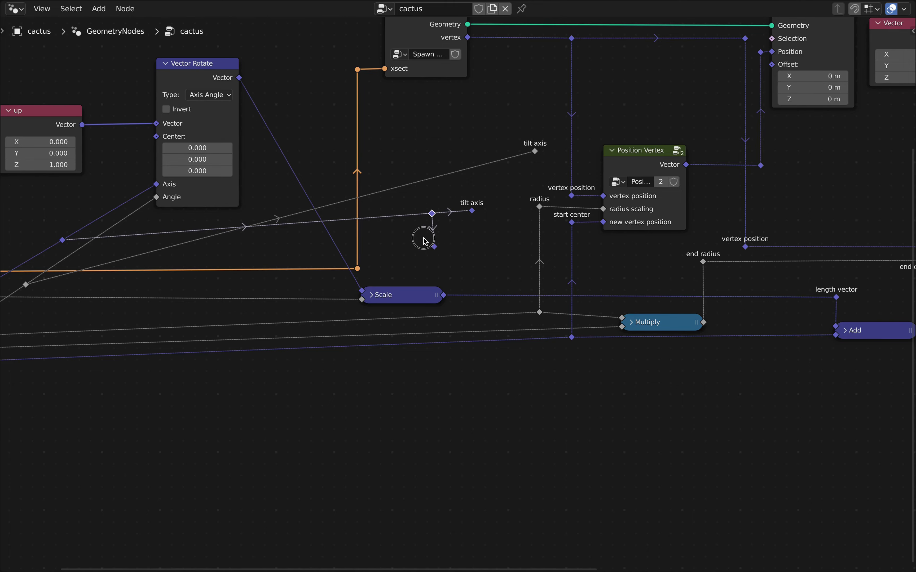
scroll(423, 239, "down", 1)
middle_click_drag(430, 250, 285, 250)
key("g")
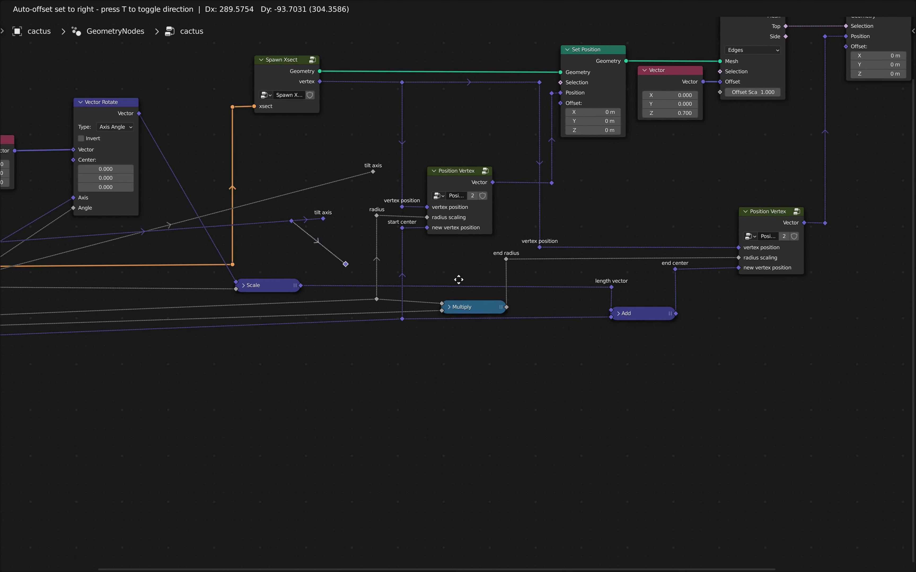
left_click(705, 235)
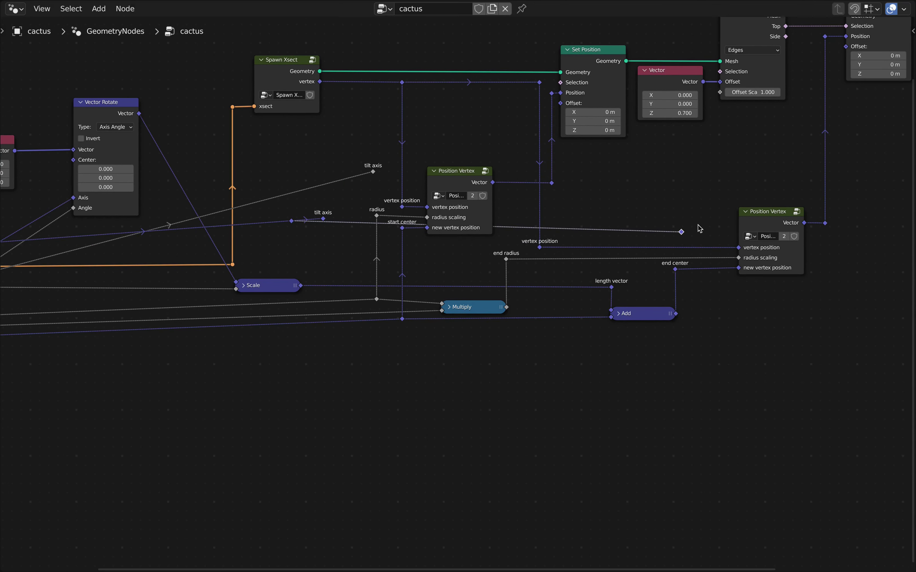
Label the end reroute placed before the second Position Vertex node "tilt axis"
scroll(692, 235, "up", 3)
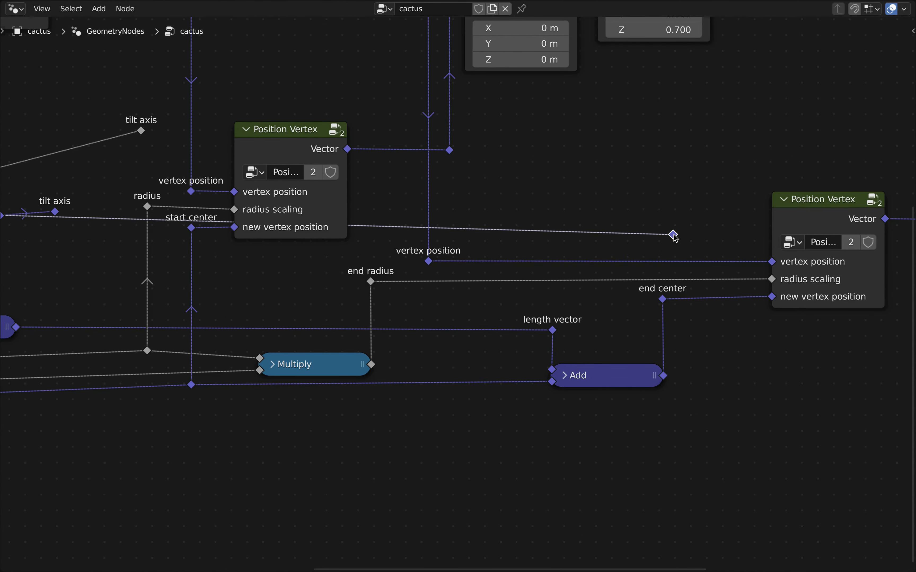
right_click(676, 236)
left_click(629, 237)
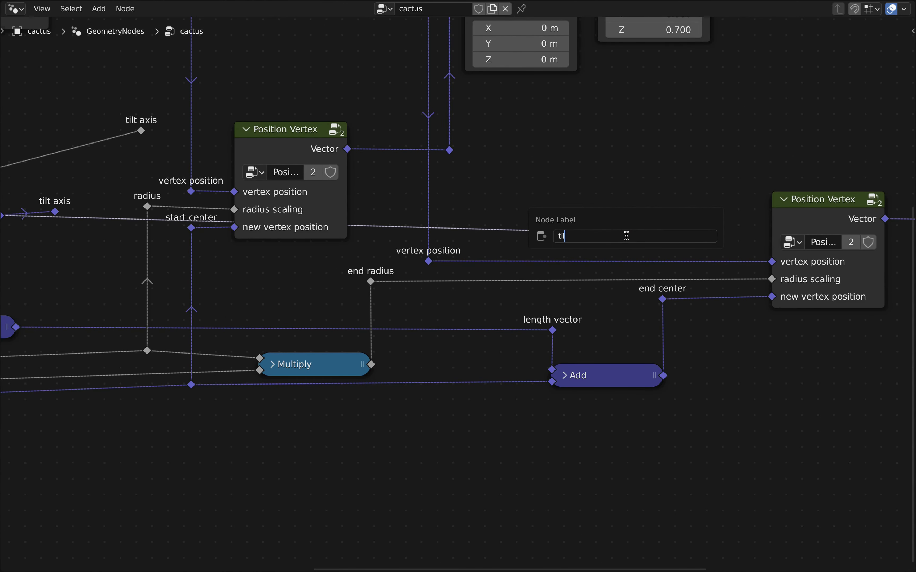
type("tilt axis")
key("Return")
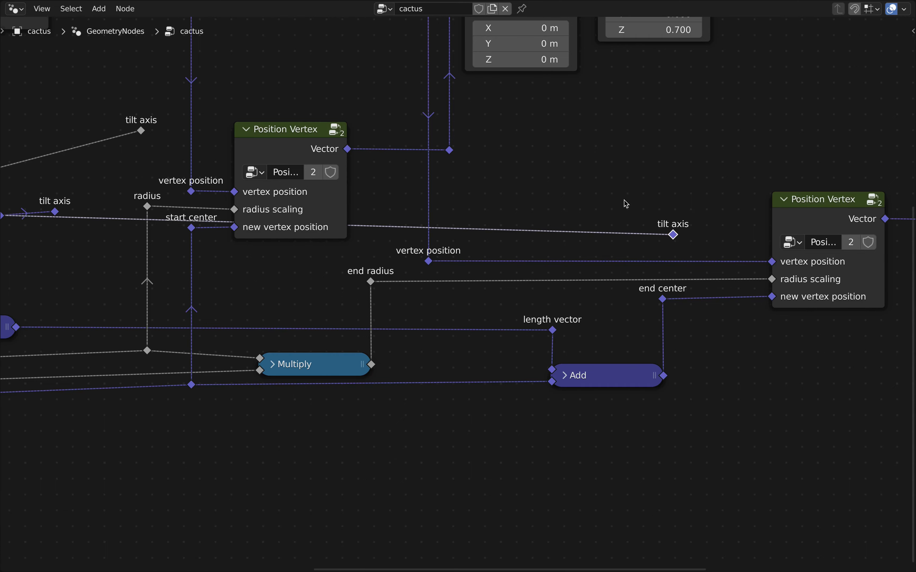
Branch the Group Input's end tilt output to a new reroute placed below the existing links
scroll(624, 200, "down", 3)
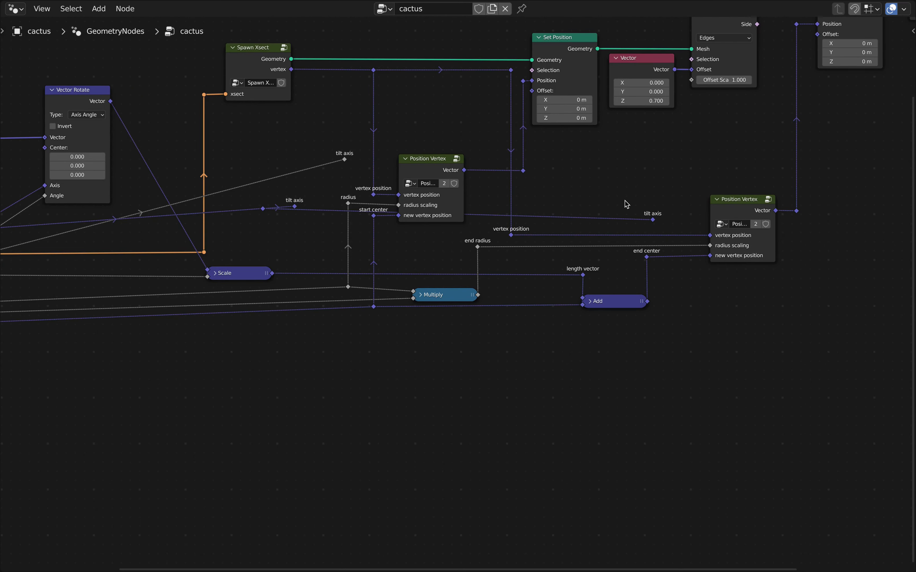
scroll(617, 204, "down", 2)
scroll(639, 203, "up", 3, "ctrl")
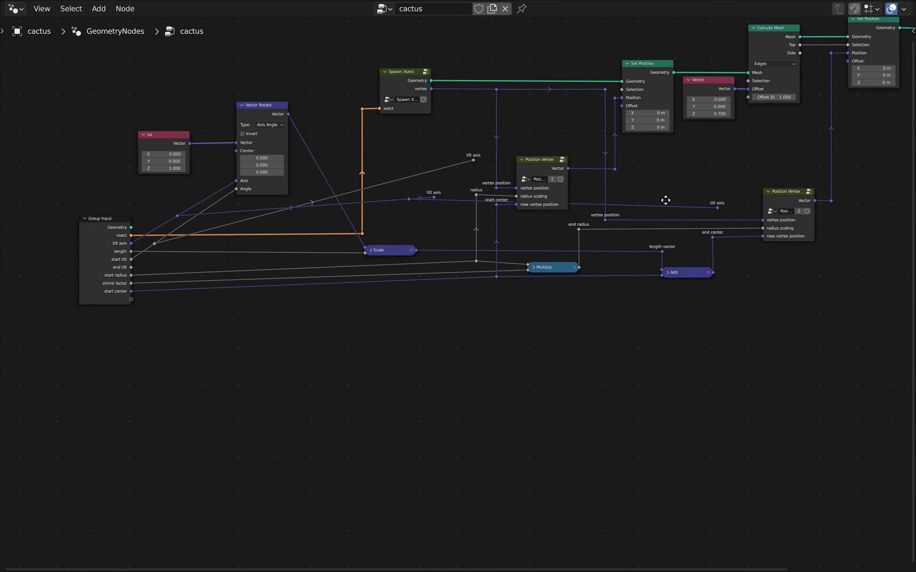
scroll(137, 264, "up", 1)
scroll(137, 264, "up", 2)
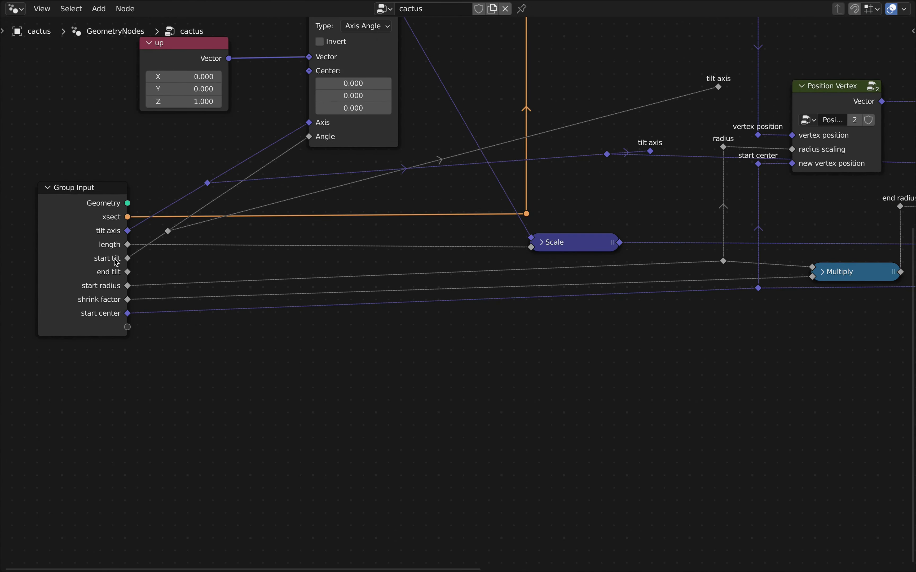
scroll(136, 272, "up", 1)
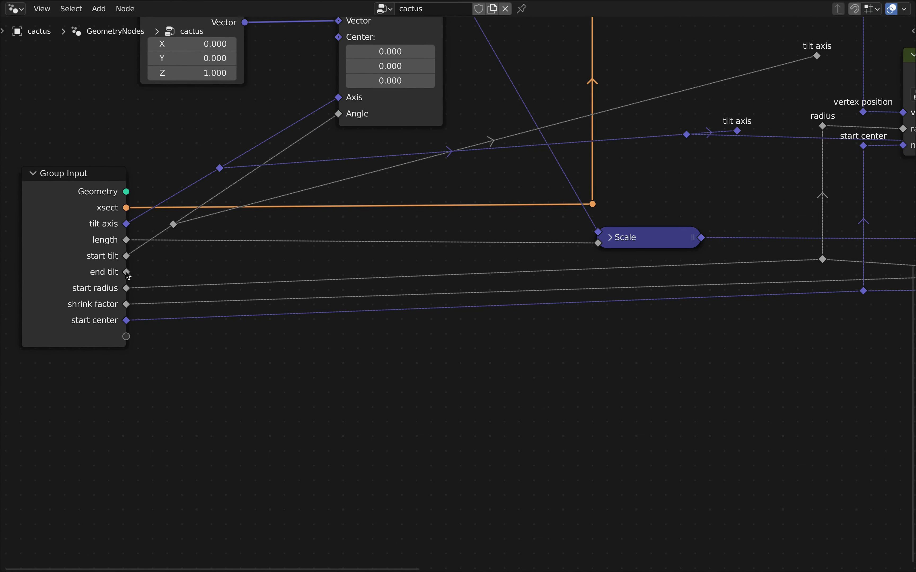
left_click_drag(128, 275, 590, 352)
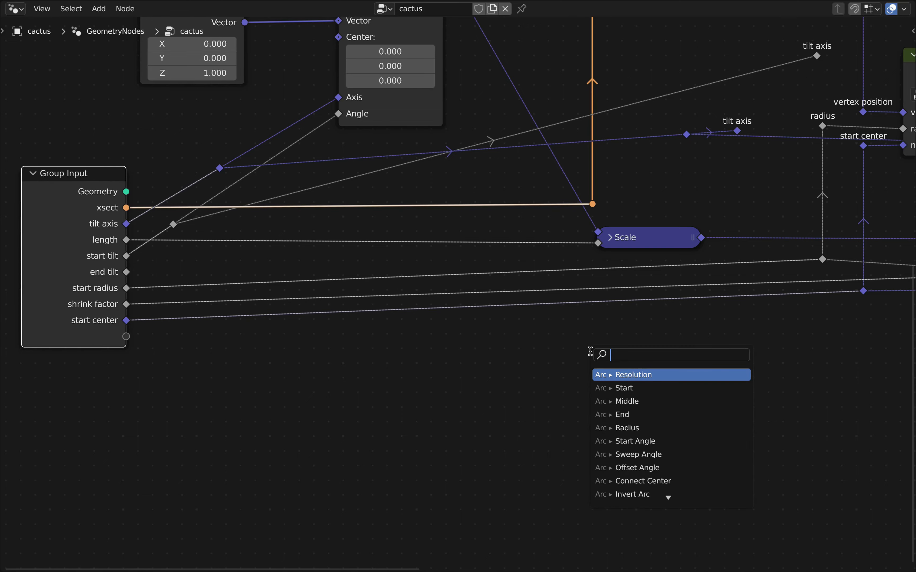
type("rer")
key("Return")
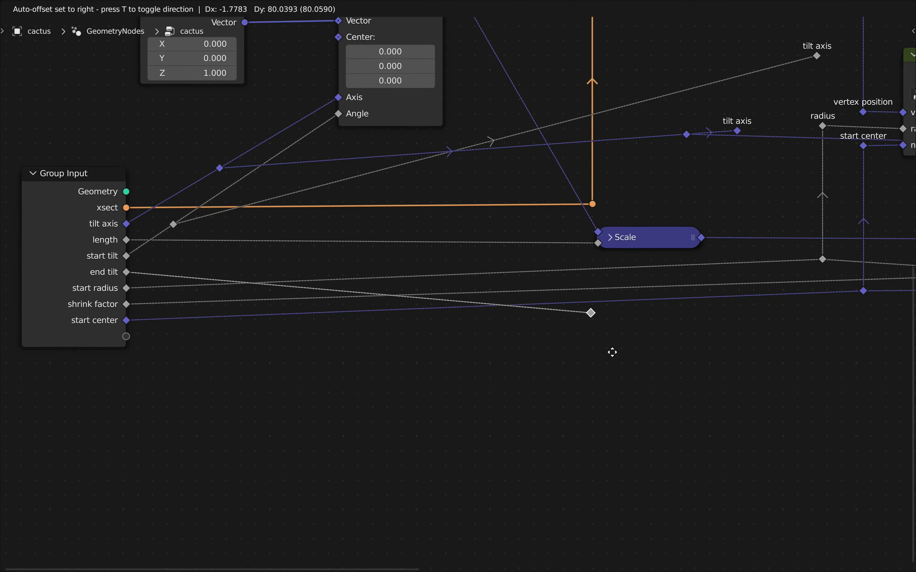
left_click(625, 367)
Move the end tilt reroute next to the second Position Vertex node, just above the tilt axis reroute
scroll(625, 368, "down", 1)
middle_click_drag(669, 352, 375, 372, "shift")
key("g")
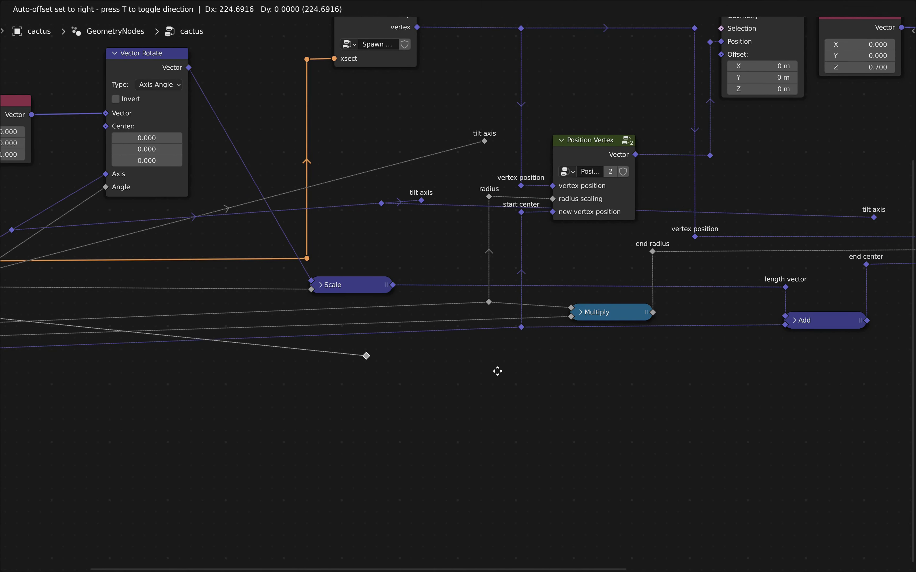
left_click(756, 225)
scroll(756, 226, "down", 1)
middle_click_drag(771, 231, 554, 267)
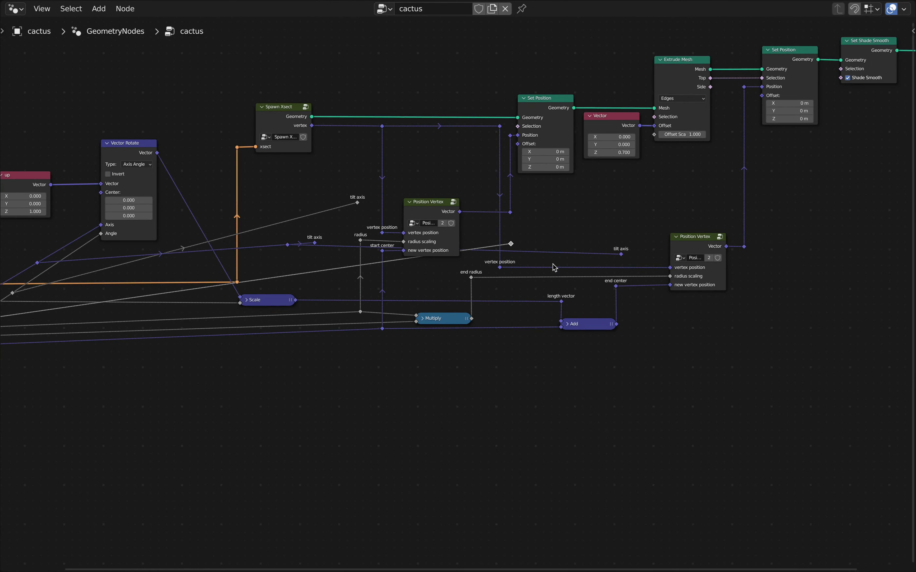
key("g")
left_click(658, 256)
Label the reroute at the end of the end tilt link "end tilt"
scroll(630, 228, "up", 5)
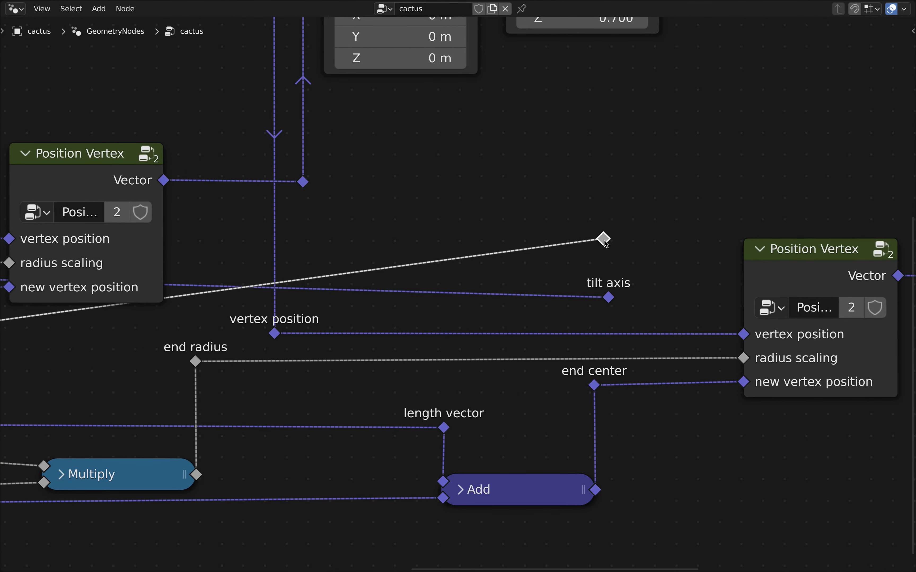
right_click(604, 239)
left_click(551, 238)
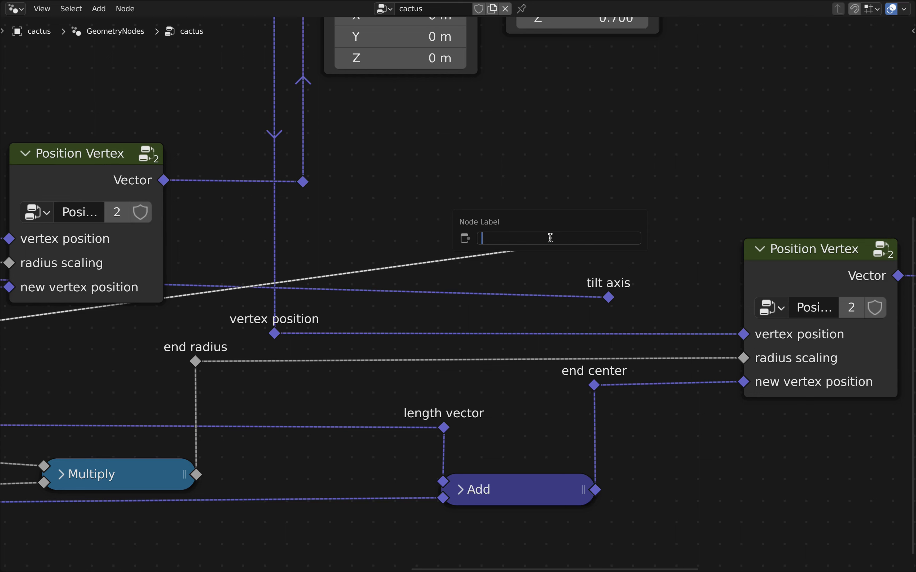
type("end tilt")
key("Return")
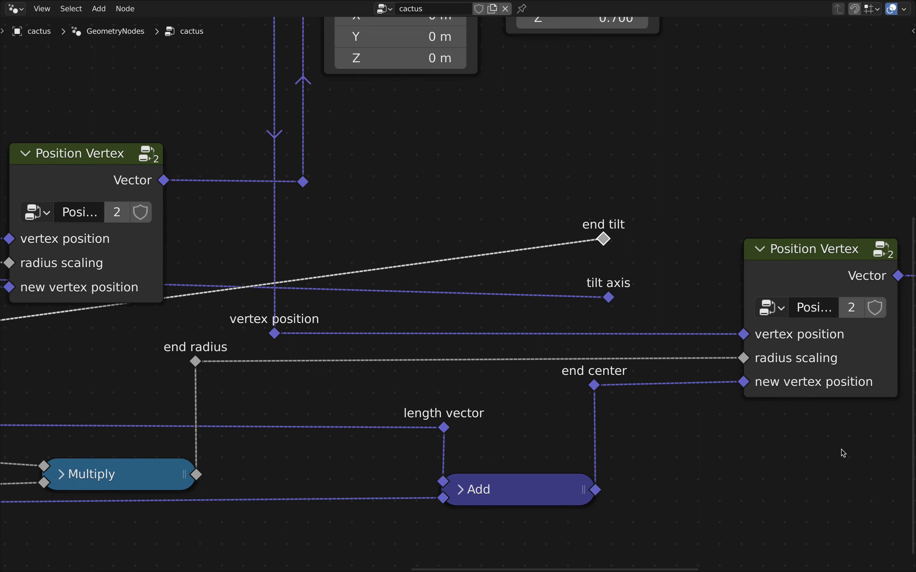
Open the second Position Vertex node group for editing
middle_click_drag(844, 446, 681, 445)
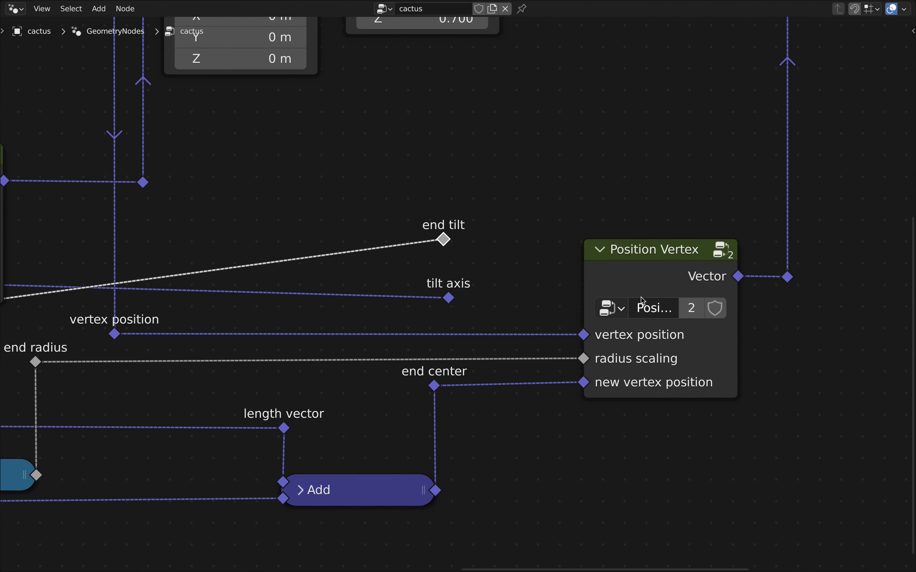
left_click(658, 252)
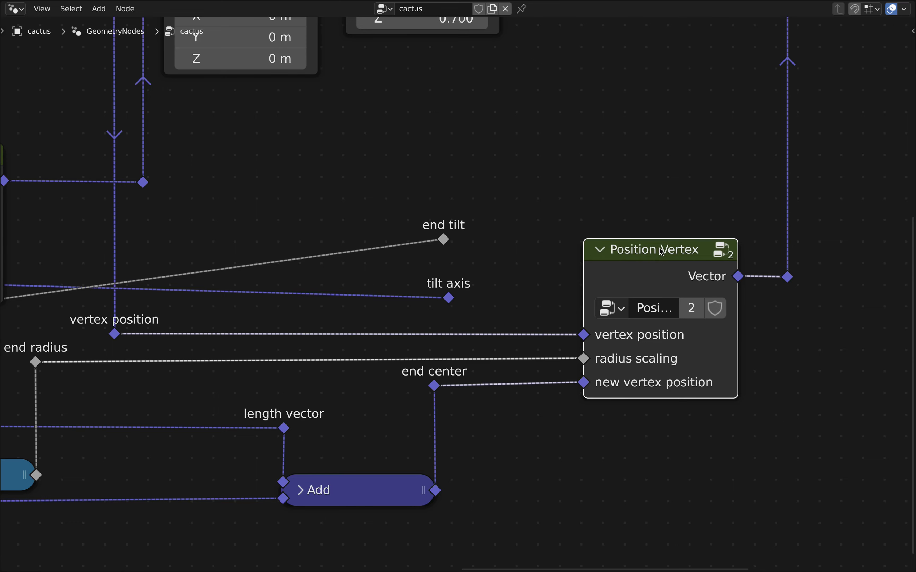
key("Tab")
scroll(605, 225, "down", 2)
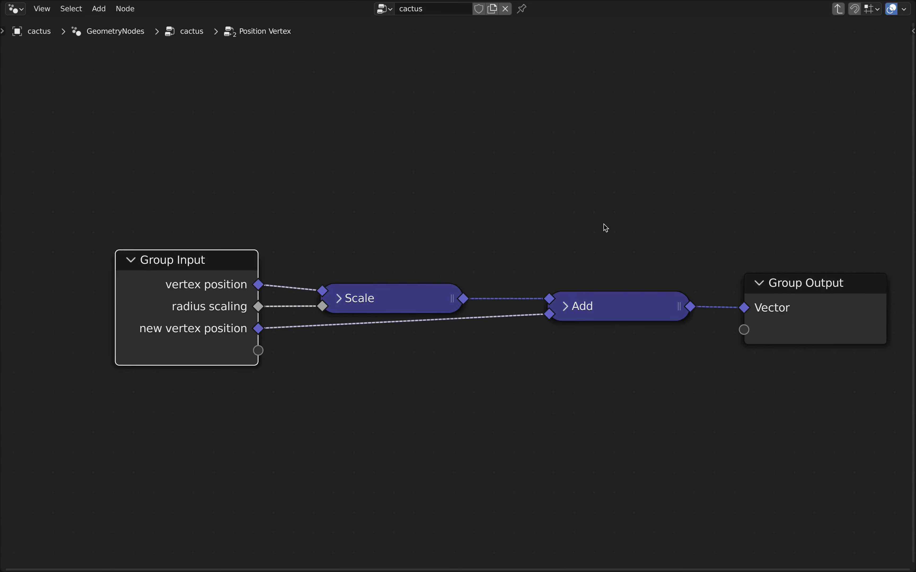
middle_click_drag(606, 225, 530, 202)
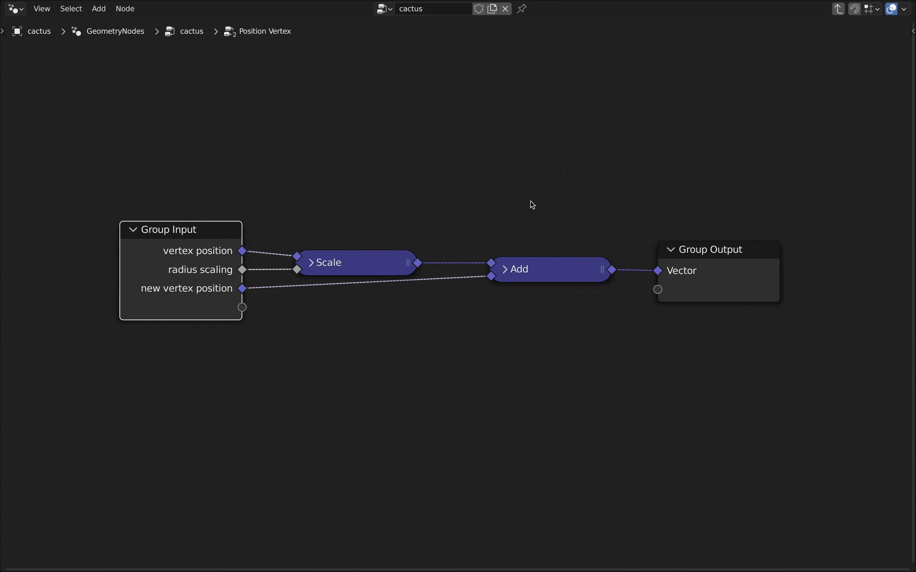
Rename the Position Vertex group's "new vertex position" input to "new center"
key("n")
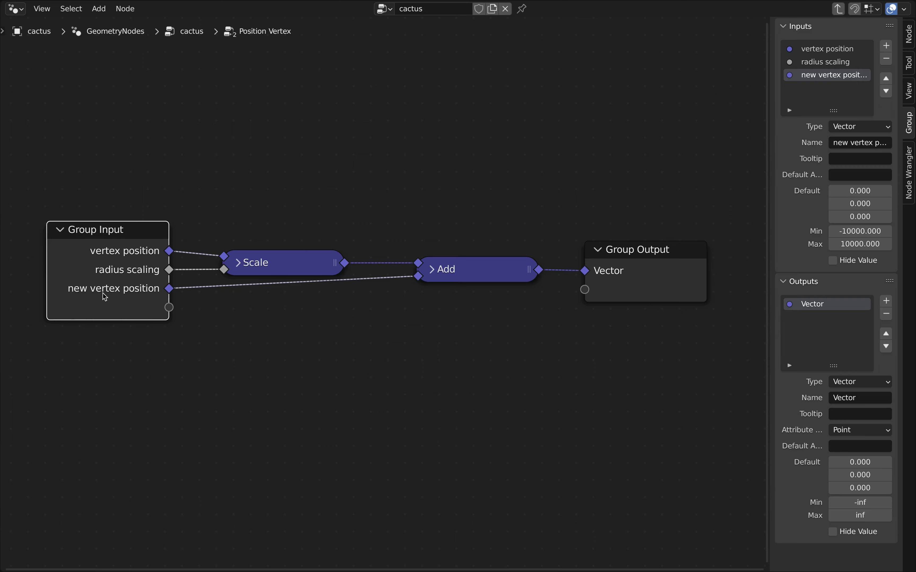
left_click(869, 143)
double_click(870, 145)
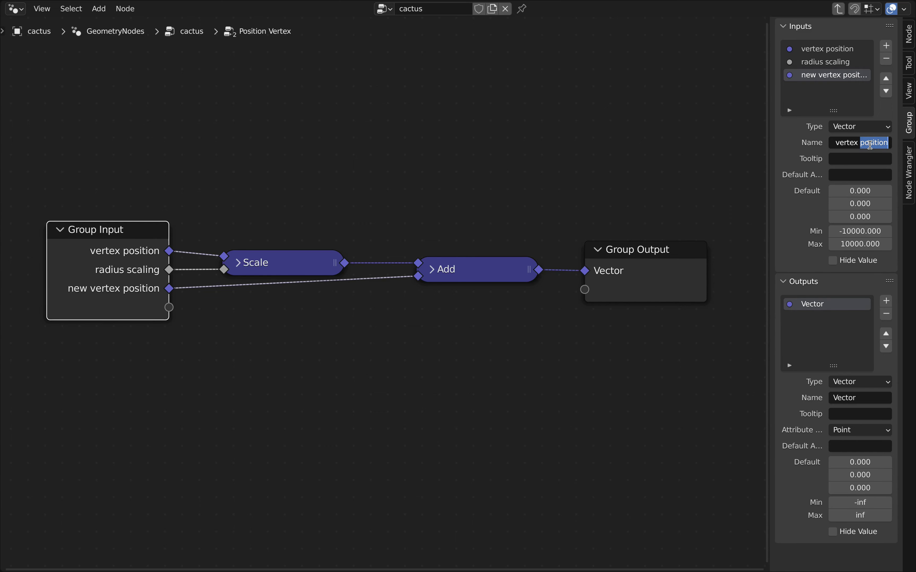
key("BackSpace")
key("BackSpace")
key("BackSpace")
key("BackSpace")
key("BackSpace")
key("BackSpace")
key("BackSpace")
type("center")
key("Return")
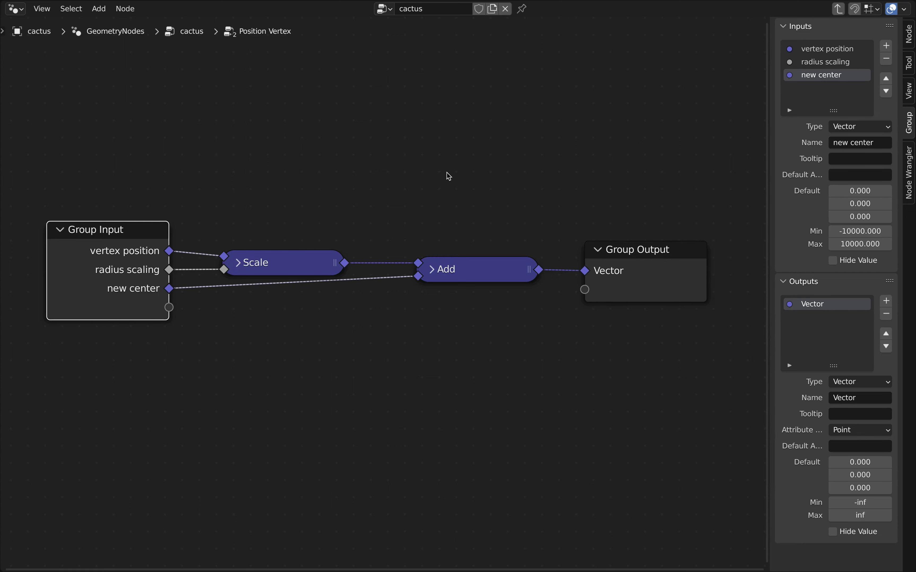
Add a vector input named "tilt axis" above the vertex position input, and select the new center input
left_click(837, 49)
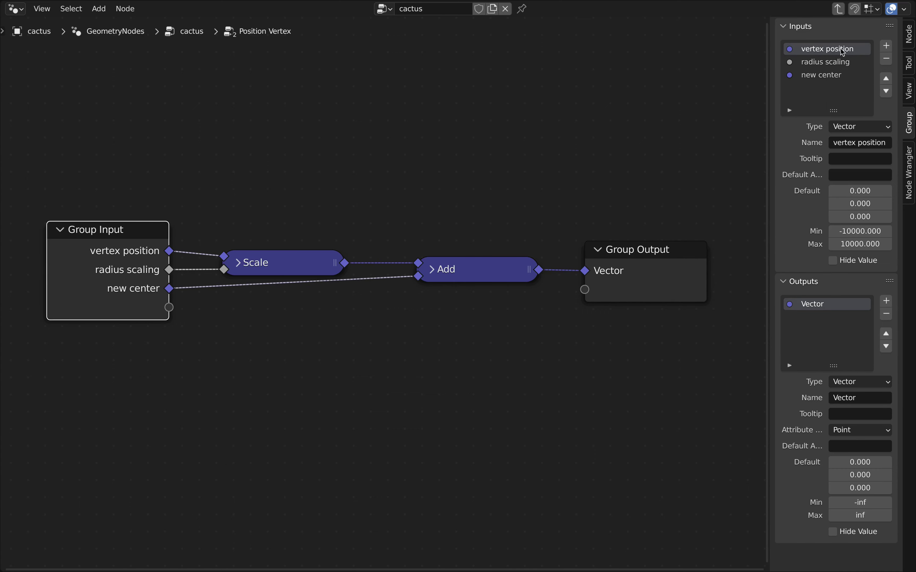
left_click(887, 47)
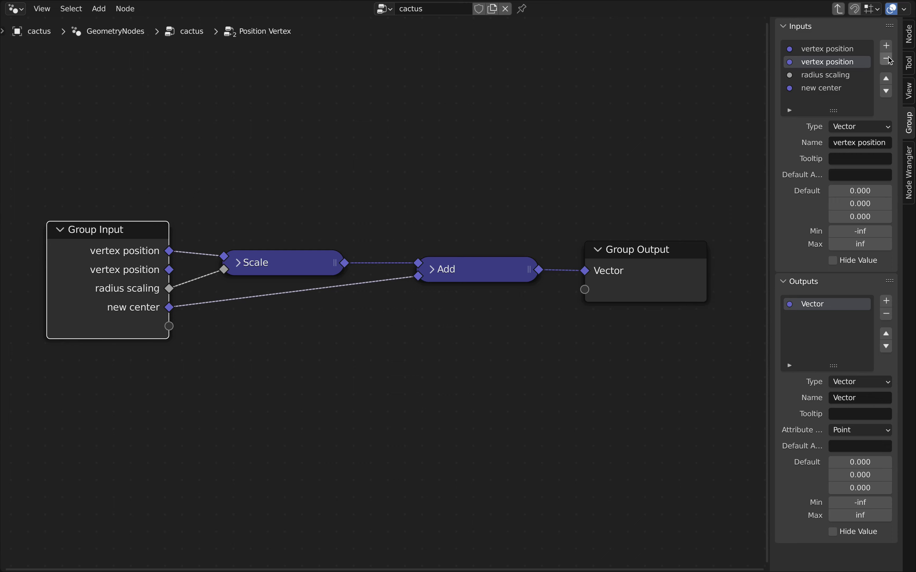
left_click(886, 81)
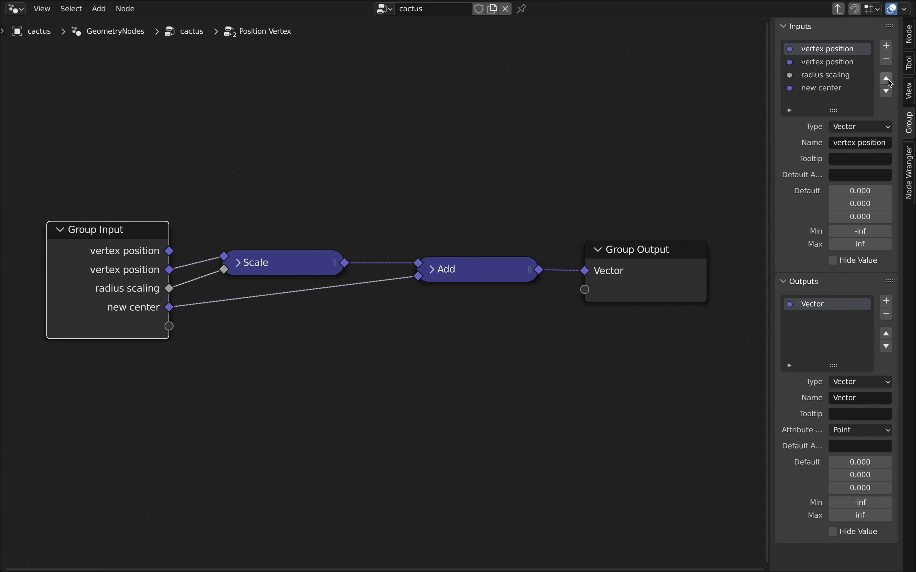
left_click(871, 142)
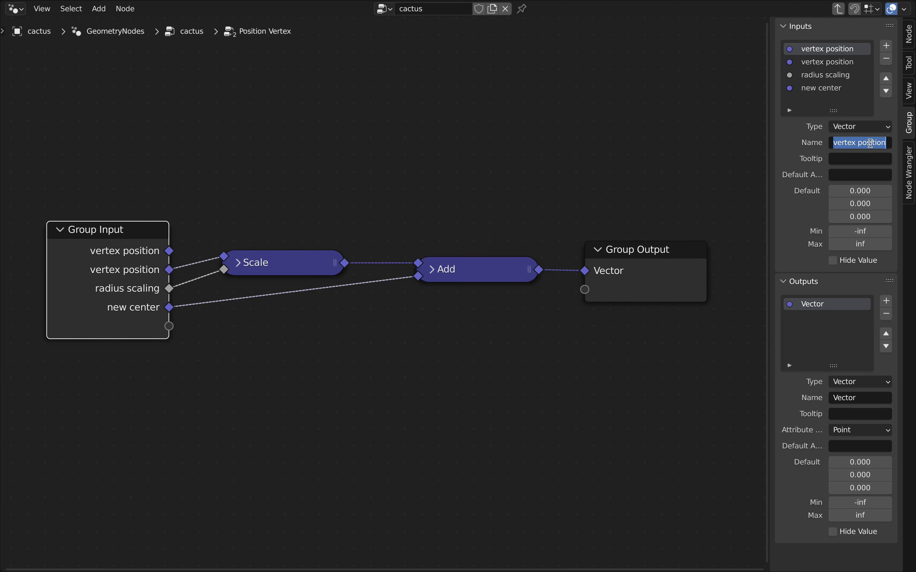
type("til")
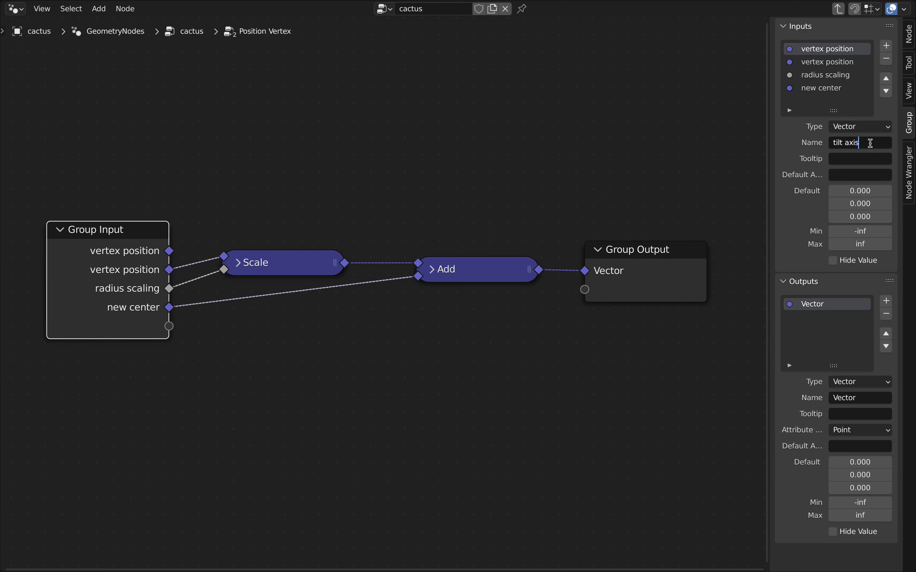
type("t axis")
key("Return")
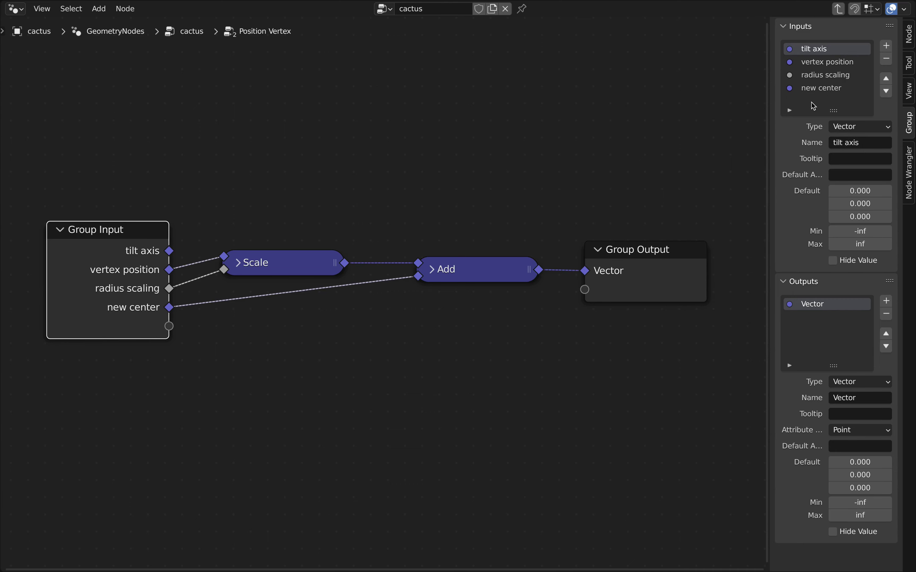
left_click(829, 92)
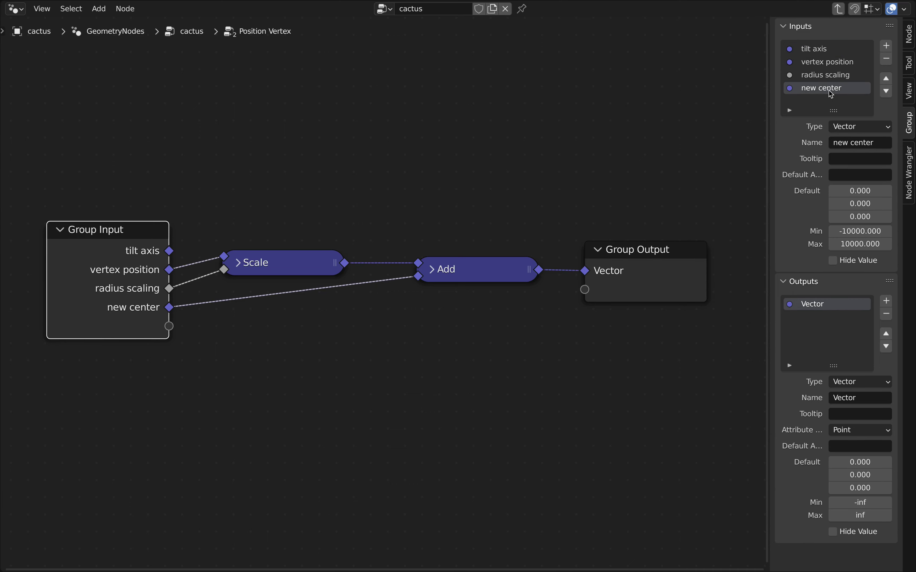
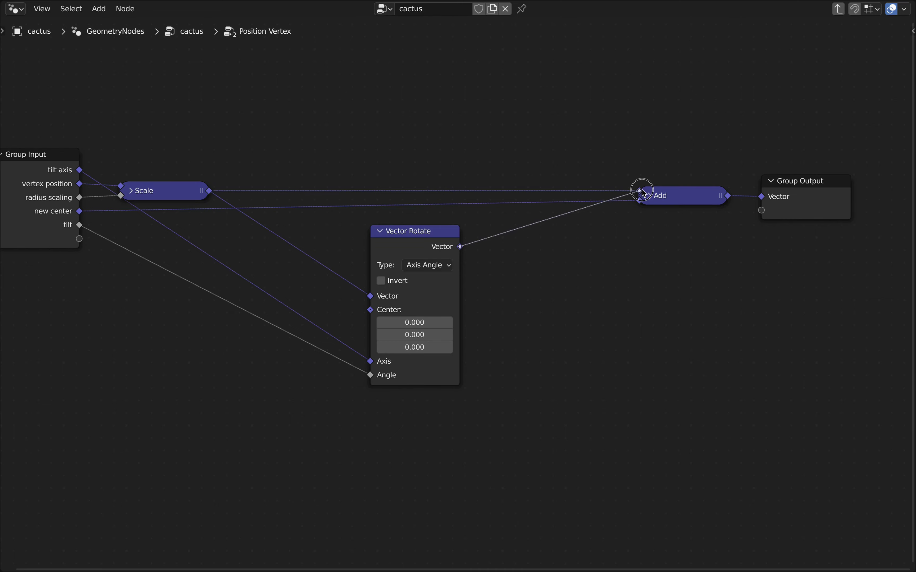
Link the Vector Rotate output to the Add node's first input and return to the cactus node group
left_click_drag(644, 193, 644, 193)
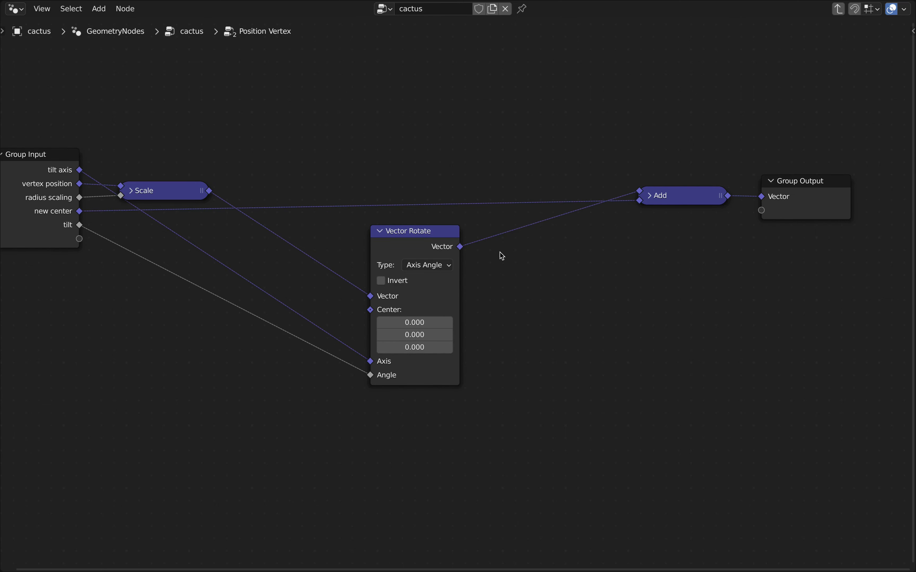
scroll(511, 272, "down", 2)
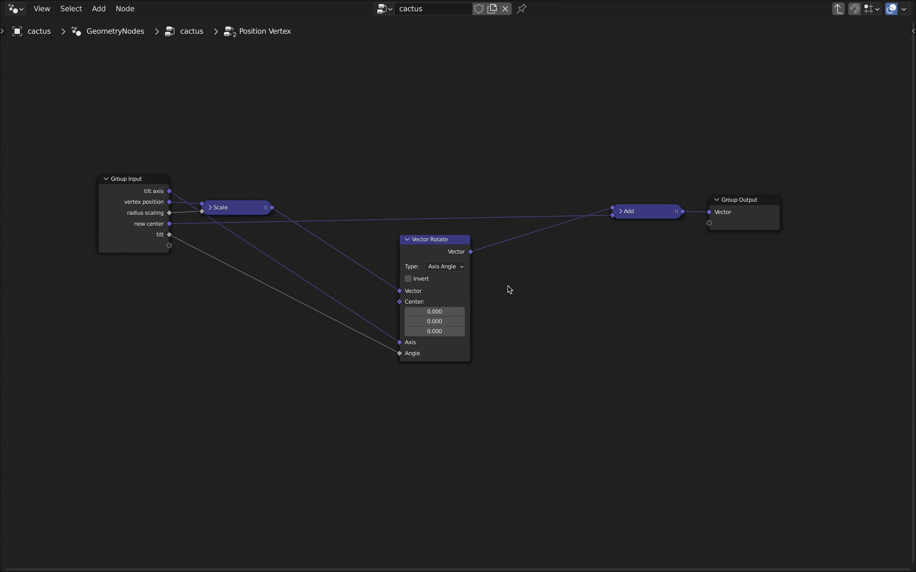
left_click(150, 180)
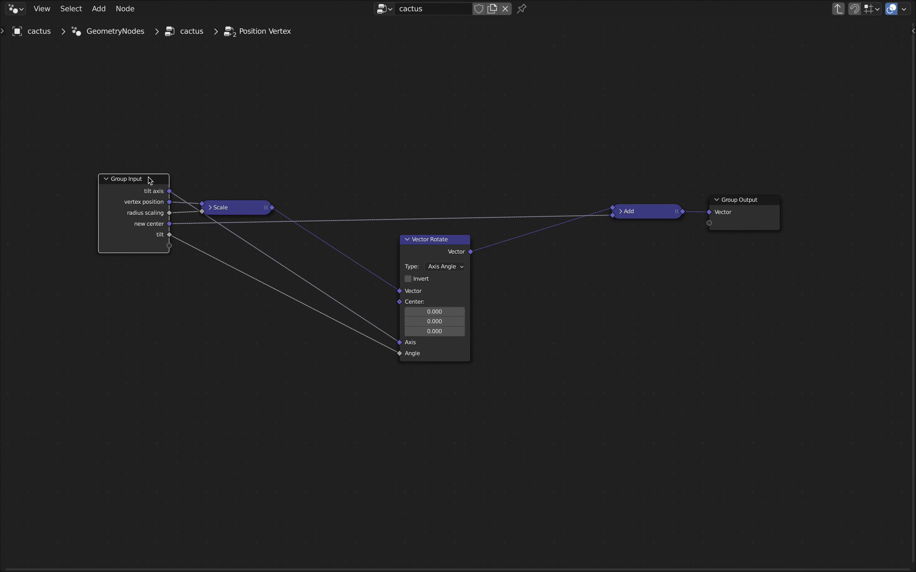
key("Tab")
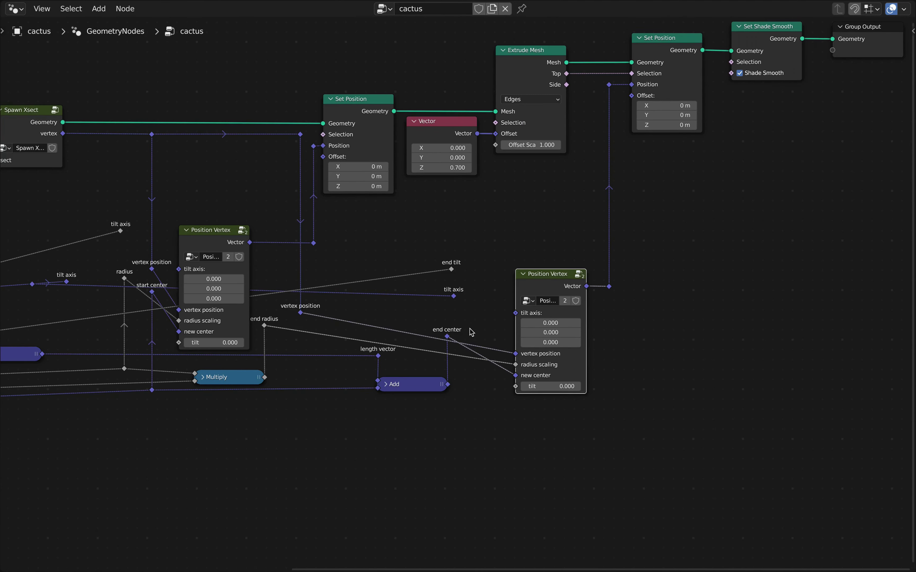
Link the tilt axis reroute to the second Position Vertex node's tilt axis input
scroll(473, 328, "up", 2)
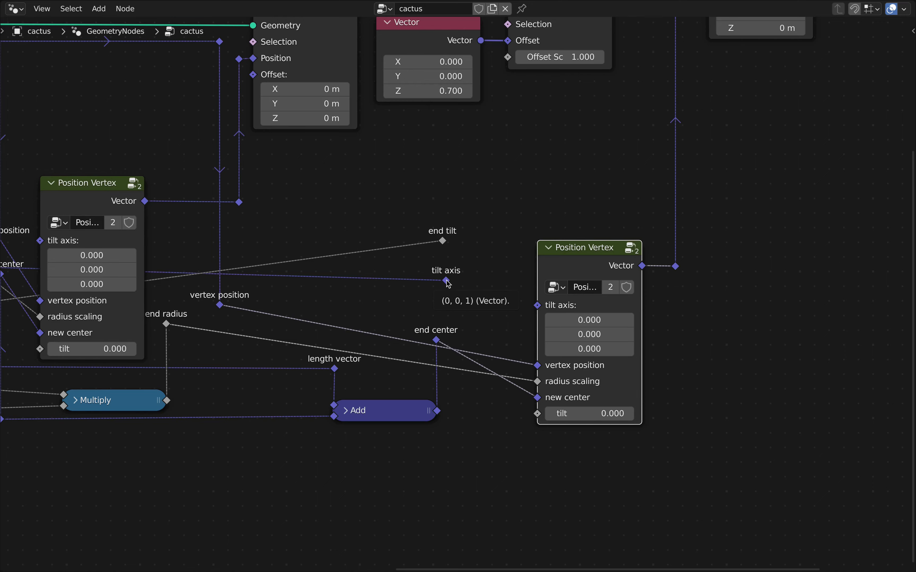
left_click_drag(447, 280, 537, 305)
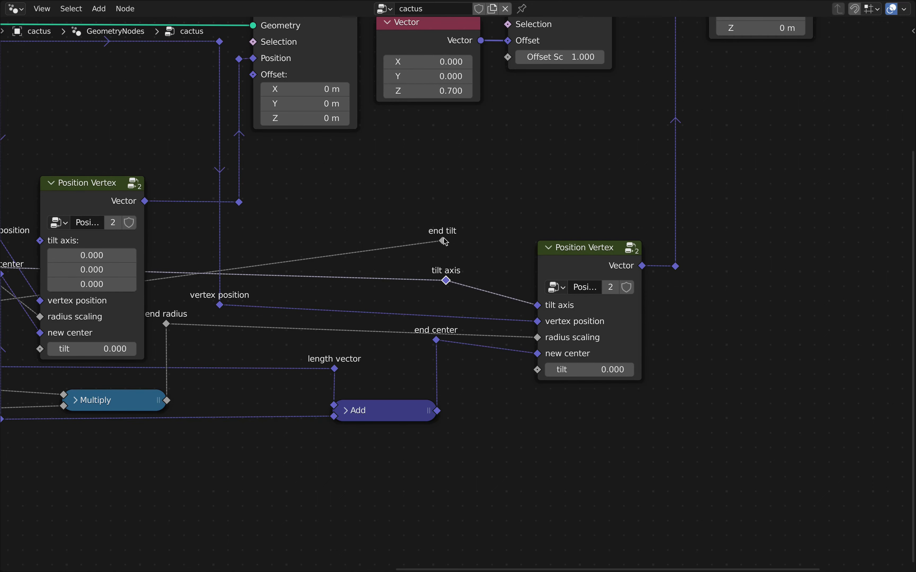
Link the end tilt reroute to the second Position Vertex node's tilt, and the tilt axis reroute to the first node's tilt axis
left_click_drag(444, 241, 538, 370)
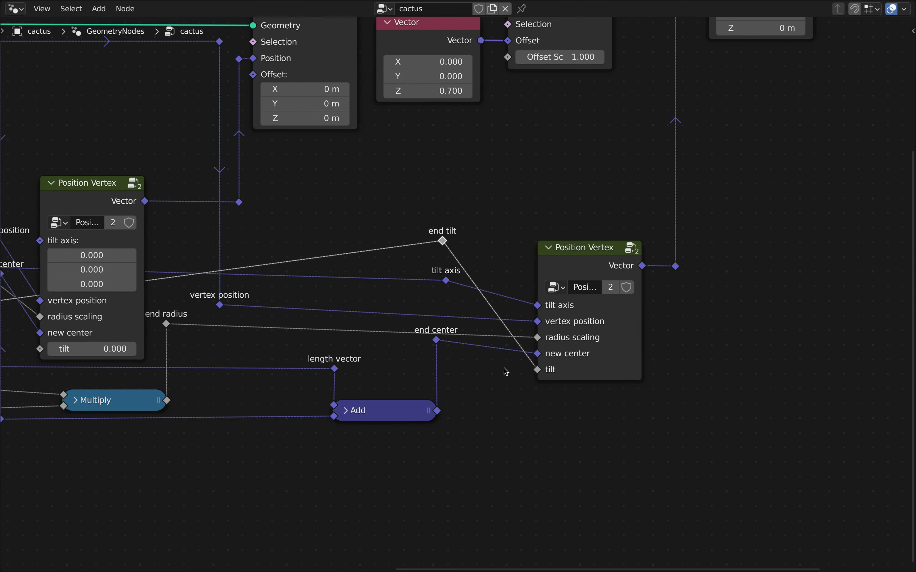
scroll(421, 302, "down", 2)
middle_click_drag(395, 275, 748, 297)
scroll(493, 294, "up", 7)
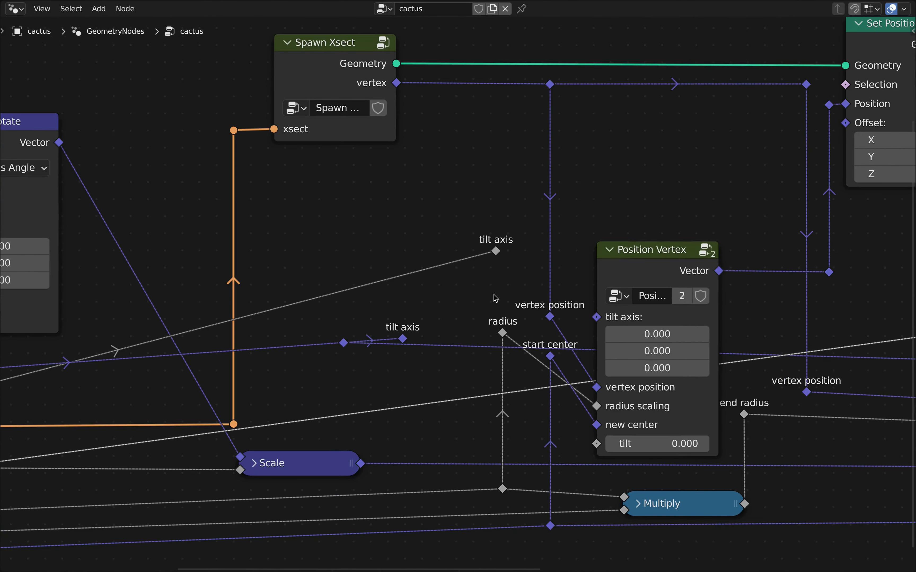
middle_click_drag(517, 281, 450, 239)
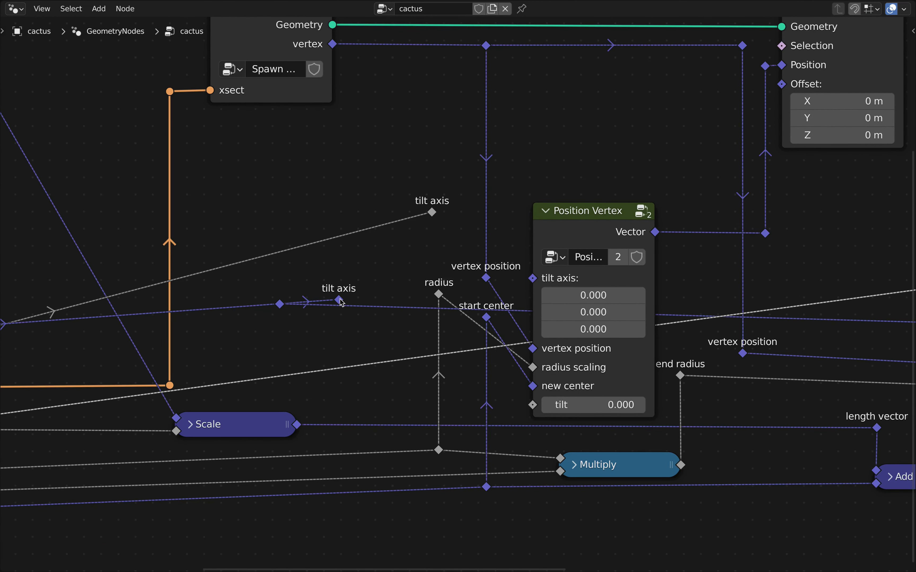
left_click_drag(342, 302, 533, 280)
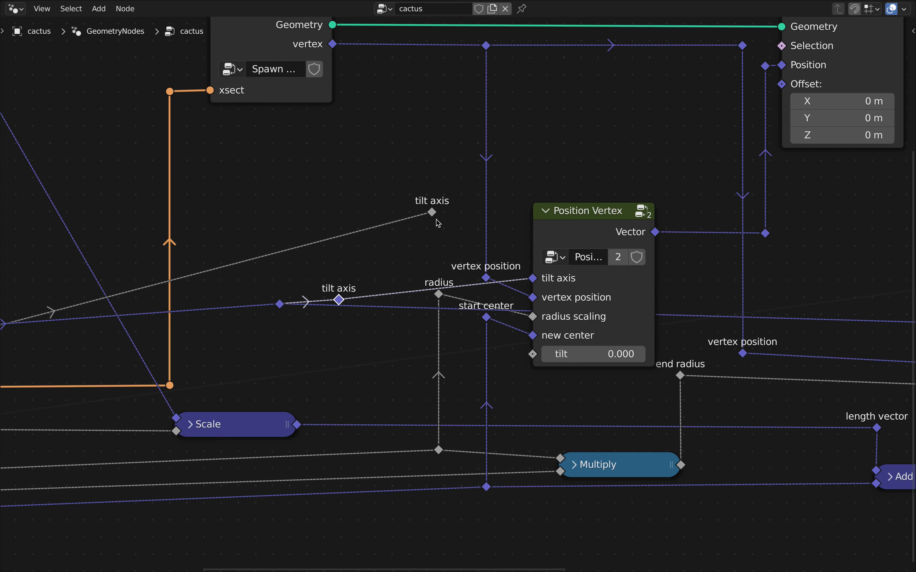
Relabel the mislabelled upper tilt axis reroute as "start tilt" and link it to the first Position Vertex node's tilt input
left_click(433, 214)
right_click(434, 213)
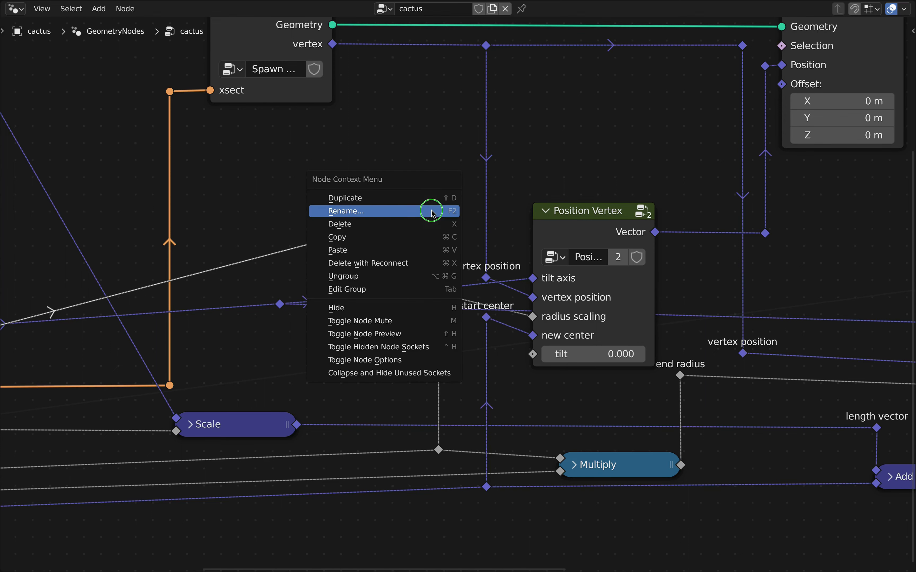
left_click(407, 212)
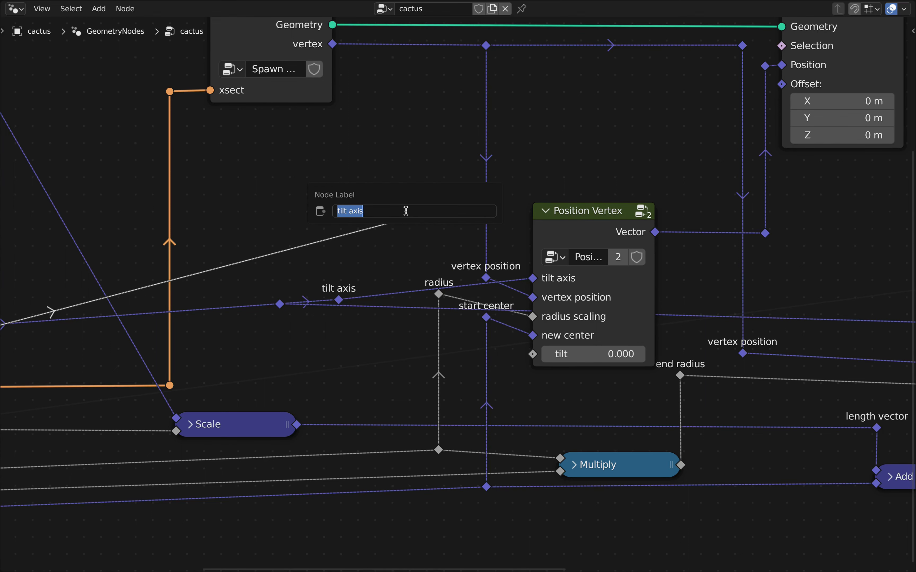
type("start tilt")
key("Return")
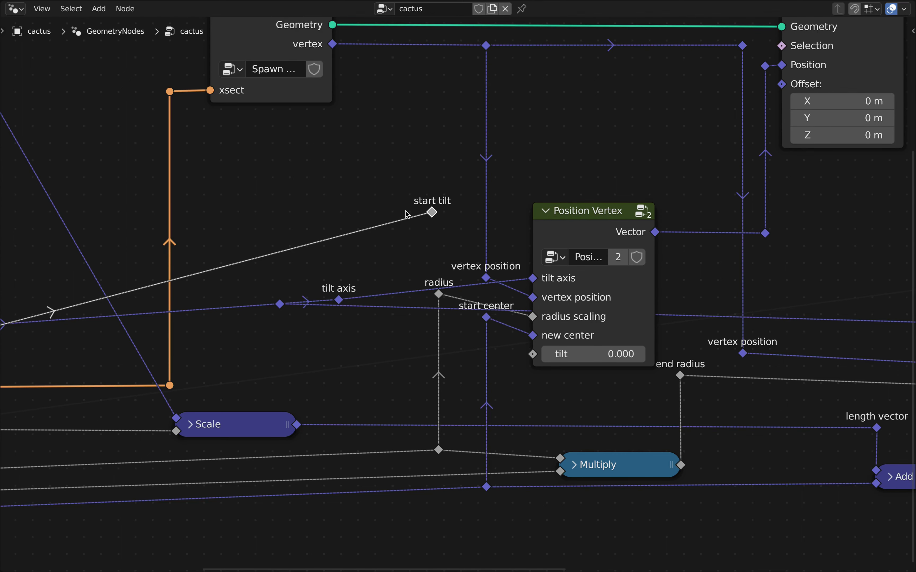
left_click_drag(432, 213, 529, 355)
key("Home")
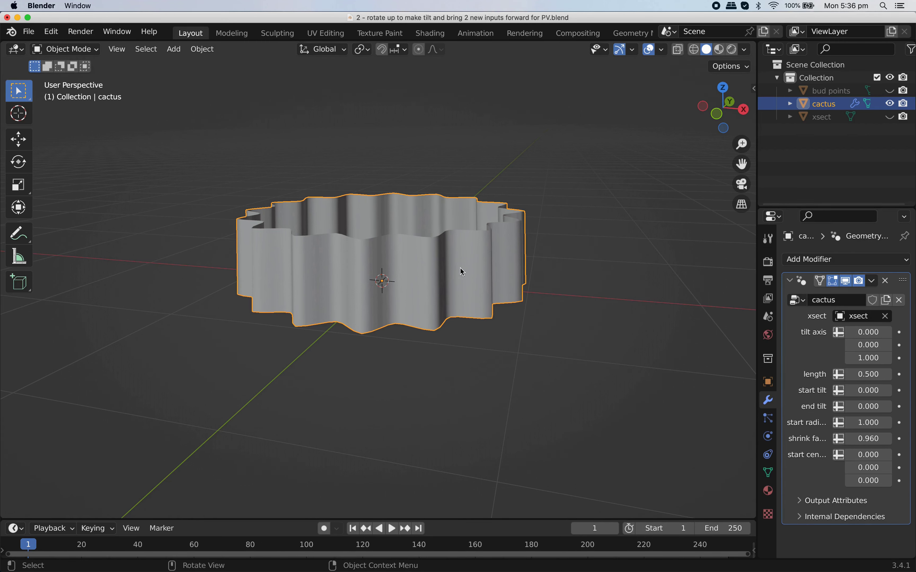
Set the cactus modifier's tilt axis to 0, 1, 0 and try out the start tilt value
left_click(873, 358)
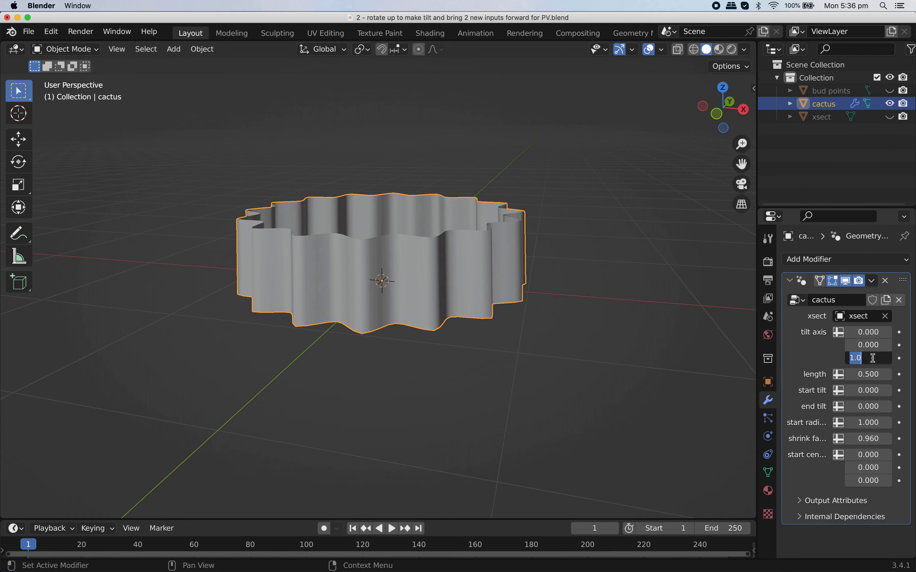
type("0")
key("Return")
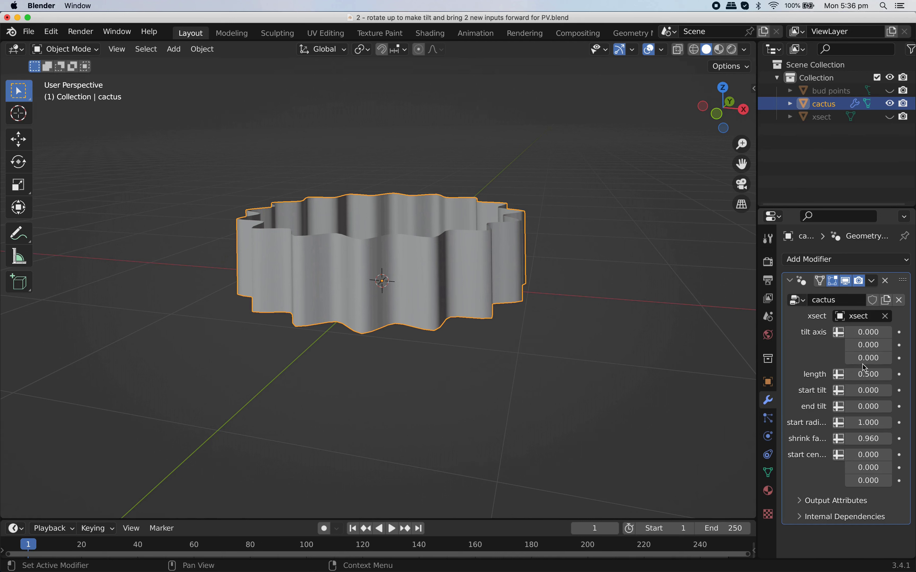
left_click(871, 345)
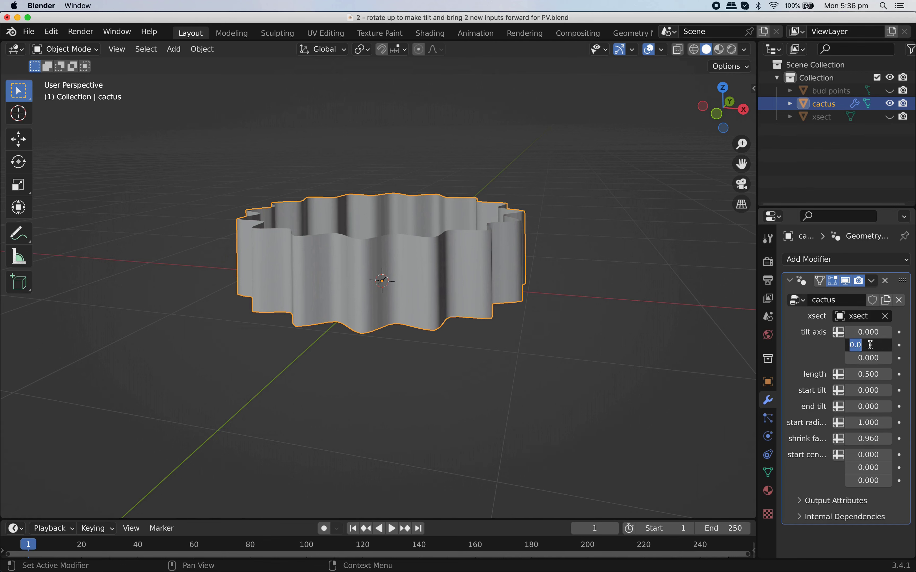
type("1")
key("Return")
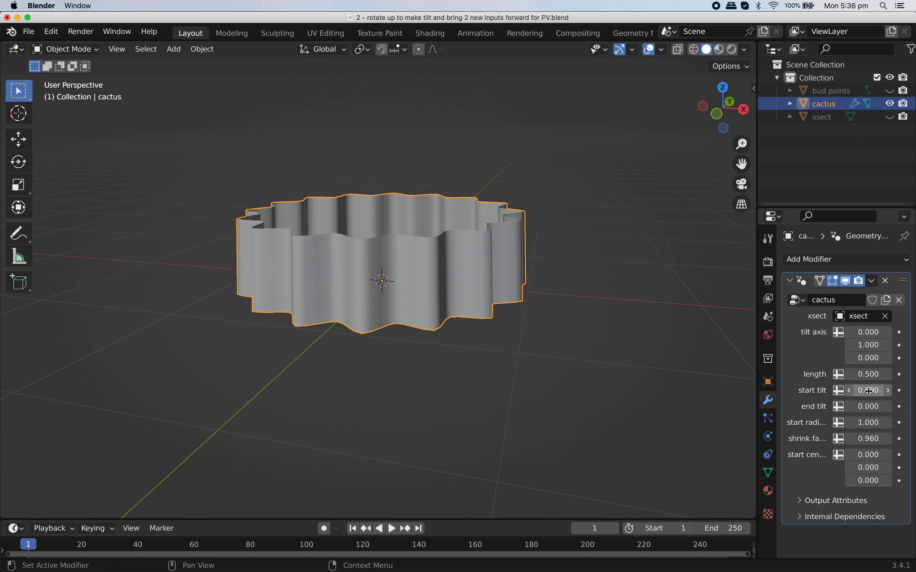
left_click_drag(869, 391, 856, 407)
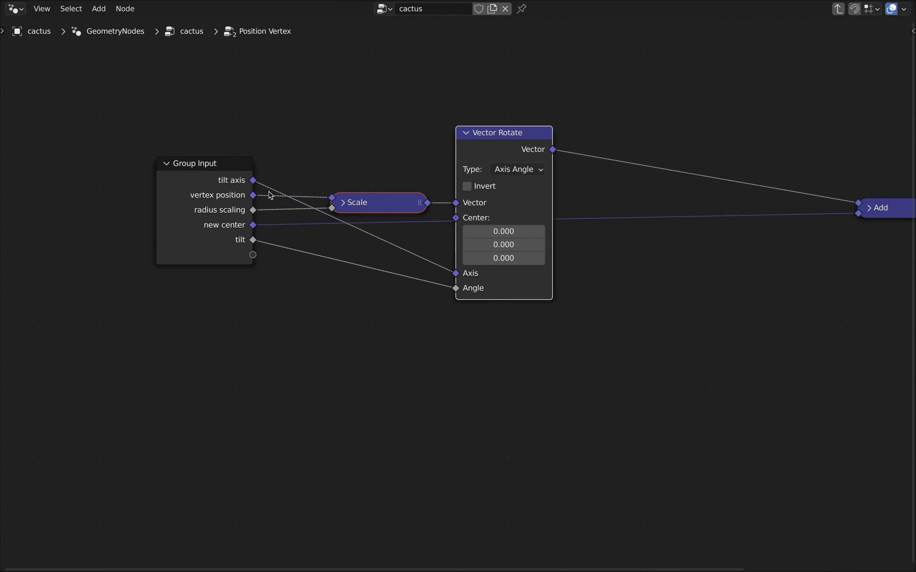
Inside Position Vertex, route the tilt axis and tilt links through reroute points to Vector Rotate's Axis and Angle inputs
right_click_drag(327, 199, 327, 229, "shift")
key("s")
left_click(316, 243)
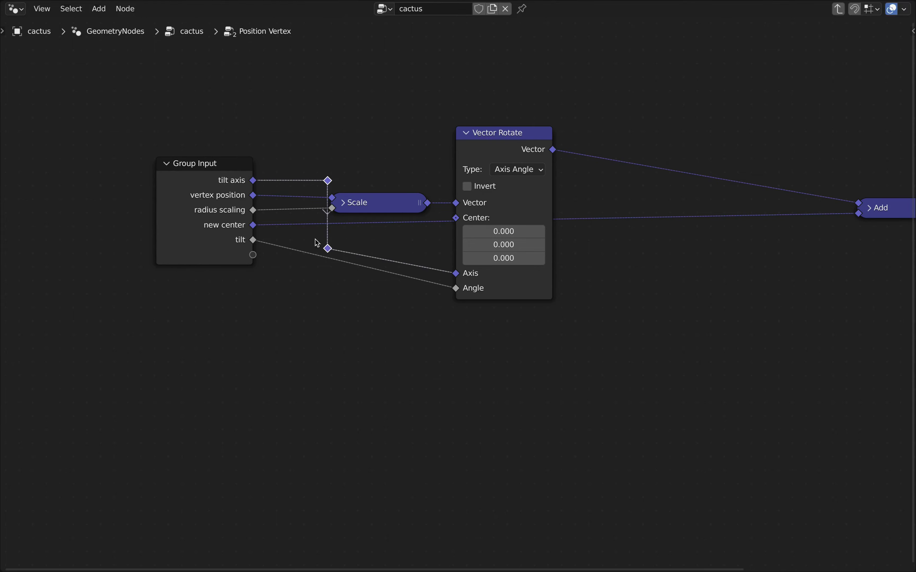
left_click_drag(327, 248, 327, 272)
right_click_drag(296, 237, 296, 263, "shift")
key("s")
left_click_drag(297, 261, 296, 289)
Reposition Add and Group Output, route the new center link beneath Vector Rotate into Add, and return to the cactus group
key("g")
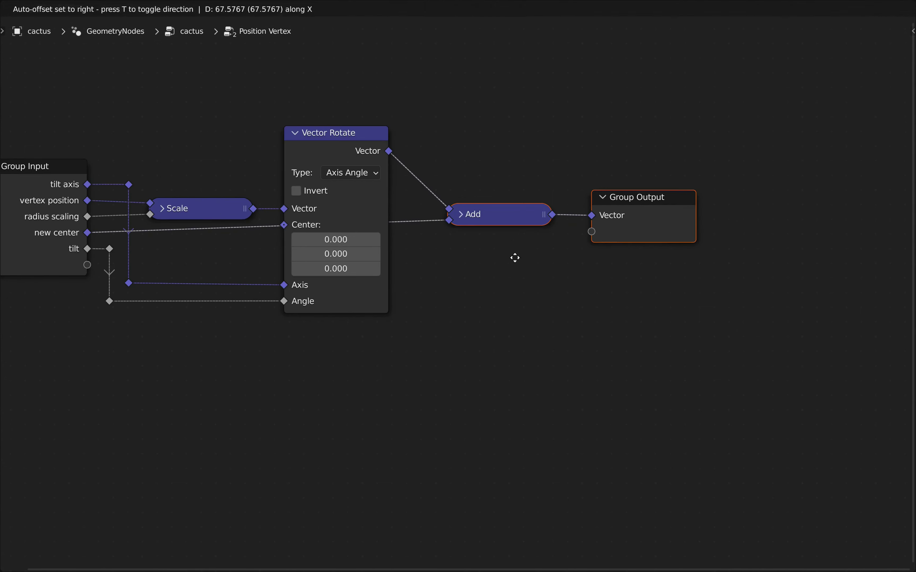
right_click_drag(149, 265, 149, 299, "shift")
left_click_drag(147, 320, 452, 336)
right_click_drag(429, 176, 418, 196, "shift")
left_click(450, 337, "shift")
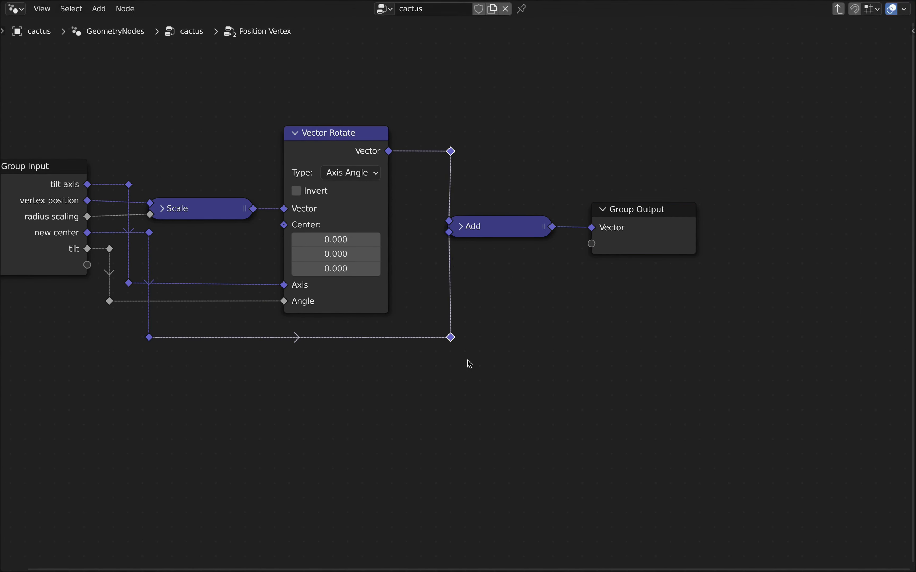
key("g")
left_click_drag(460, 108, 626, 382)
key("g")
key("Tab")
Add reroute points to the start tilt and end tilt links beside Group Input and to the Vector Rotate output link
right_click_drag(246, 261, 262, 314, "shift")
left_click_drag(763, 137, 799, 286)
left_click_drag(641, 279, 547, 270)
right_click_drag(470, 184, 506, 180, "shift")
key("g")
left_click_drag(269, 96, 319, 96)
Align the reroute points feeding Vector Rotate's Axis input vertically and adjust the Scale node's height
left_click_drag(295, 233, 312, 282)
key("s")
key("x")
key("0")
key("Return")
left_click_drag(660, 199, 685, 259)
key("g")
key("y")
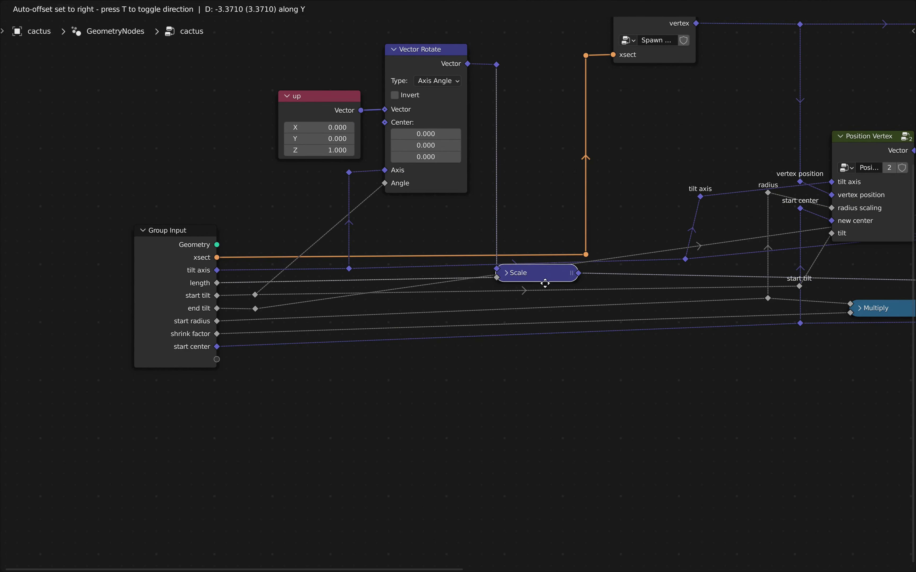
Add a reroute point and shift the labelled reroutes vertically to level them with the Position Vertex inputs
scroll(543, 284, "down", 3)
right_click_drag(647, 191, 649, 214, "shift")
left_click_drag(699, 270, 699, 281)
middle_click_drag(833, 264, 507, 245)
left_click(643, 248)
key("g")
key("y")
left_click(683, 132)
left_click_drag(679, 200, 723, 221)
key("g")
key("y")
Route the end tilt link below the other nodes to the second Position Vertex node using added reroute points
right_click_drag(708, 212, 710, 232, "shift")
key("g")
right_click_drag(687, 266, 688, 289, "shift")
left_click(687, 280)
key("g")
key("x")
Align the first Position Vertex node's tilt axis reroutes in a vertical line and level them with its input
middle_click_drag(290, 203, 509, 227)
left_click_drag(518, 168, 506, 156)
left_click_drag(492, 141, 517, 233)
key("s")
key("x")
key("0")
key("Return")
key("g")
key("y")
left_click(616, 207)
Add a reroute on the first Position Vertex node's tilt link, align it vertically with start tilt, and shift both horizontally
right_click_drag(608, 216, 644, 234, "shift")
key("g")
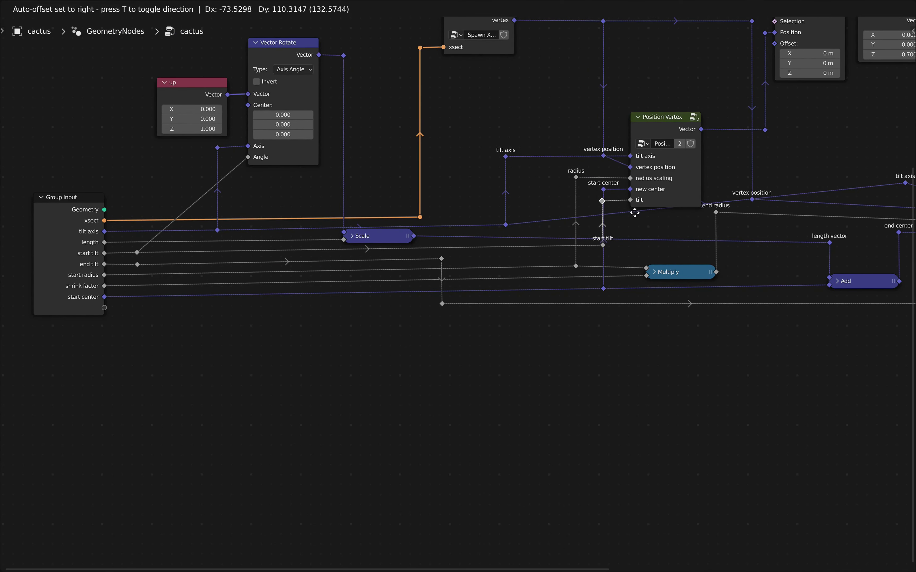
key("s")
key("x")
key("0")
key("Return")
key("g")
key("x")
Adjust the Multiply node's height and place the second tilt axis reroute level with the second Position Vertex node's input
left_click_drag(568, 257, 666, 282)
middle_click_drag(742, 227, 572, 227)
key("g")
key("y")
left_click_drag(643, 254, 760, 190)
left_click(688, 169)
key("g")
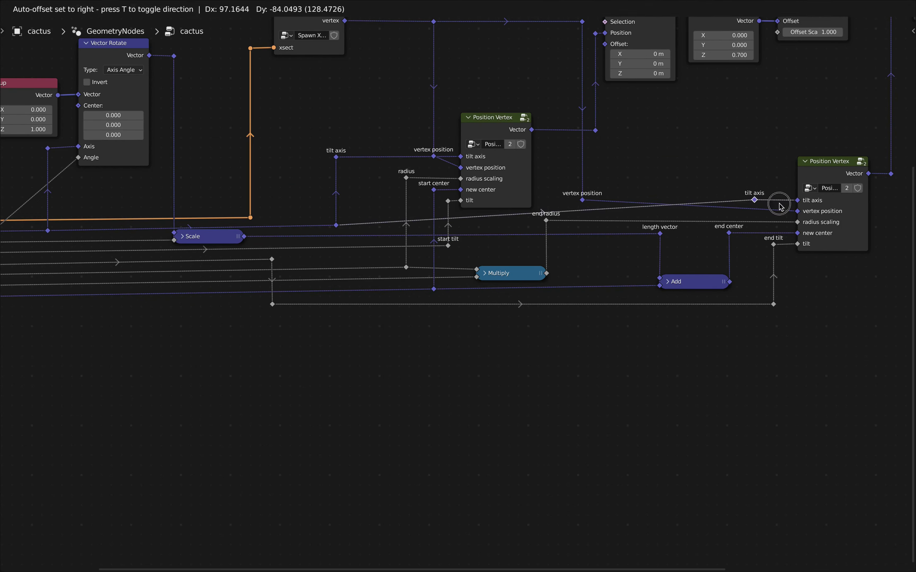
left_click(778, 207)
Route the second Position Vertex node's tilt axis link below all the other links using added reroute points
right_click_drag(729, 189, 730, 215, "shift")
right_click_drag(564, 263, 558, 291, "shift")
key("g")
key("x")
key("g")
key("y")
Level the vertex position and end radius reroutes with the second Position Vertex node's inputs
scroll(571, 188, "up", 4)
left_click(547, 187)
key("g")
key("y")
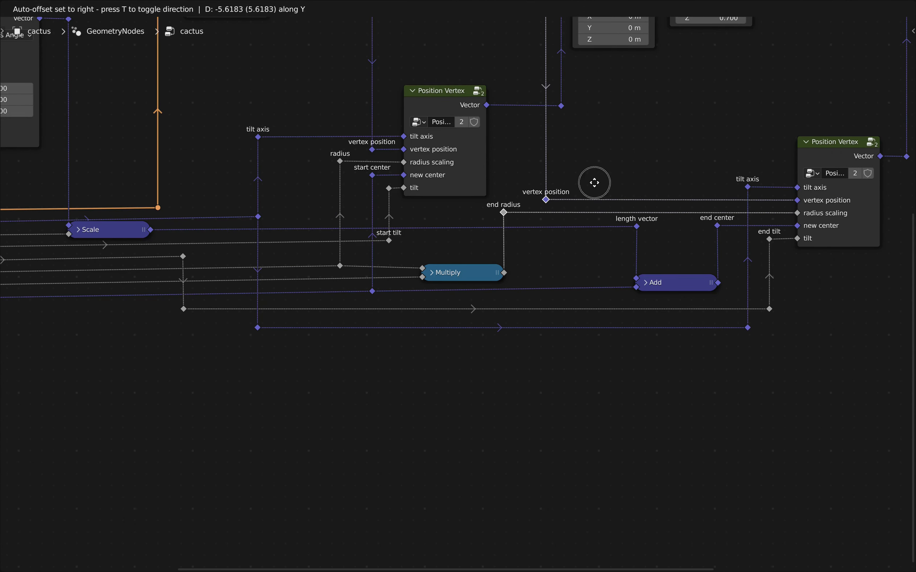
left_click(593, 183)
Add a reroute on Vector Rotate's Angle link and align it vertically above the start tilt link's reroute
scroll(197, 295, "up", 9)
right_click_drag(336, 221, 365, 218, "shift")
key("s")
key("x")
key("0")
key("Return")
key("g")
key("x")
scroll(365, 212, "down", 9)
key("Home")
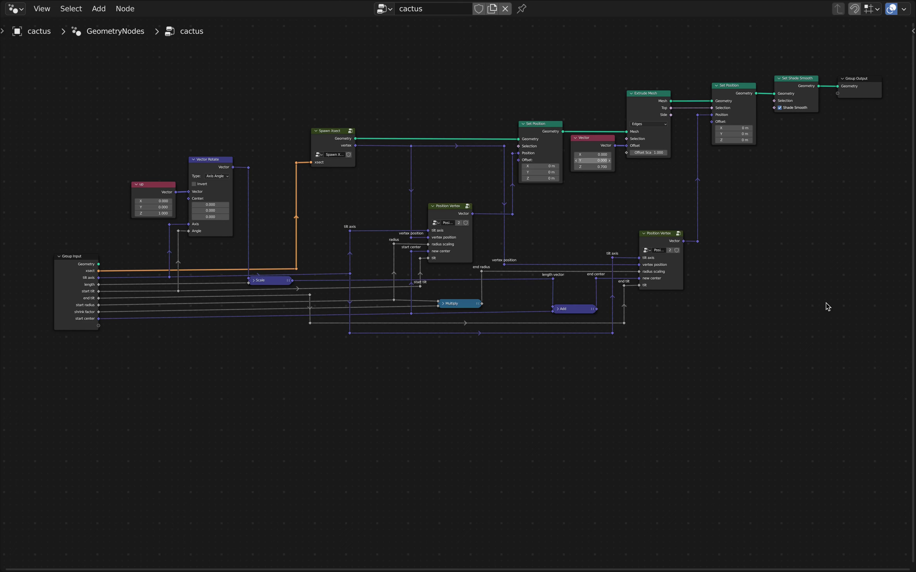
Combine all nodes between Group Input and Group Output into a new node group
key("Home")
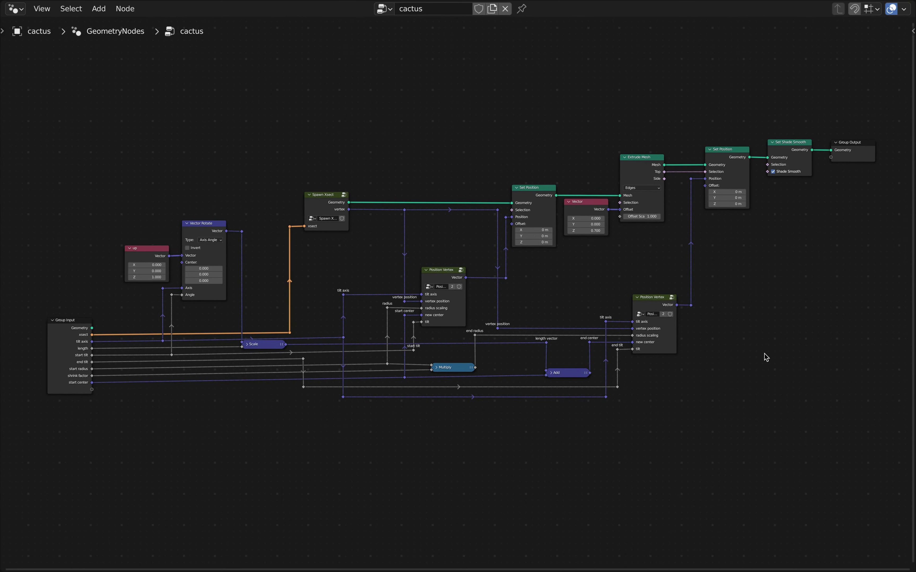
scroll(765, 358, "down", 1)
middle_click_drag(793, 362, 741, 348)
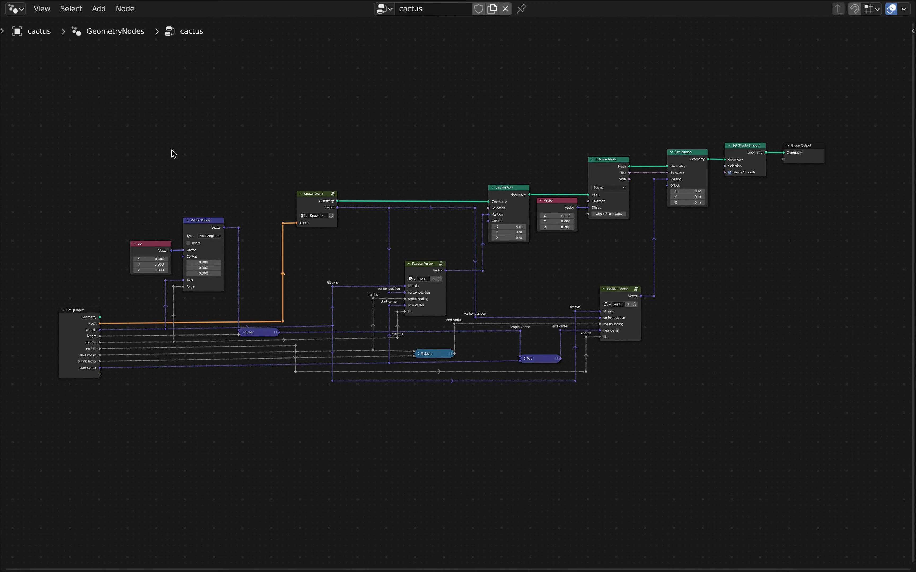
left_click_drag(160, 124, 747, 428)
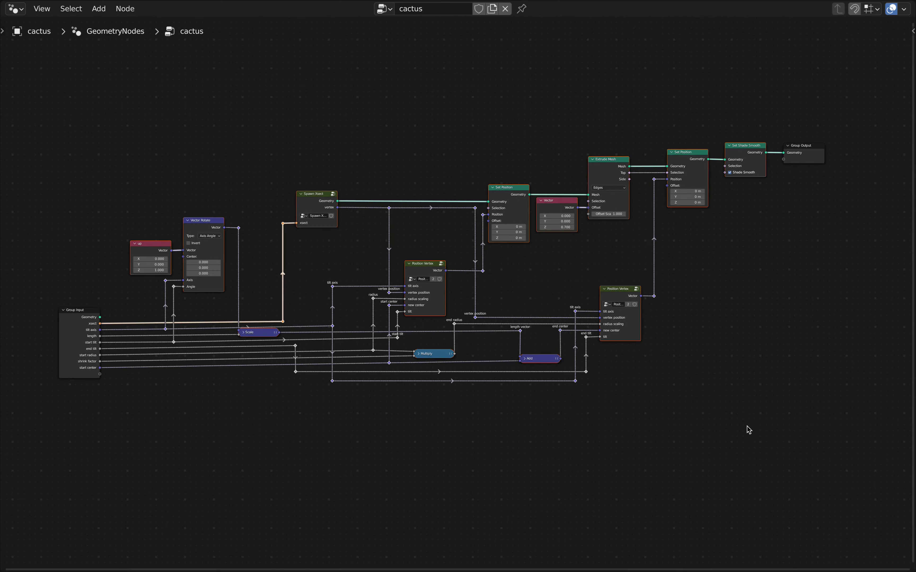
right_click(156, 245)
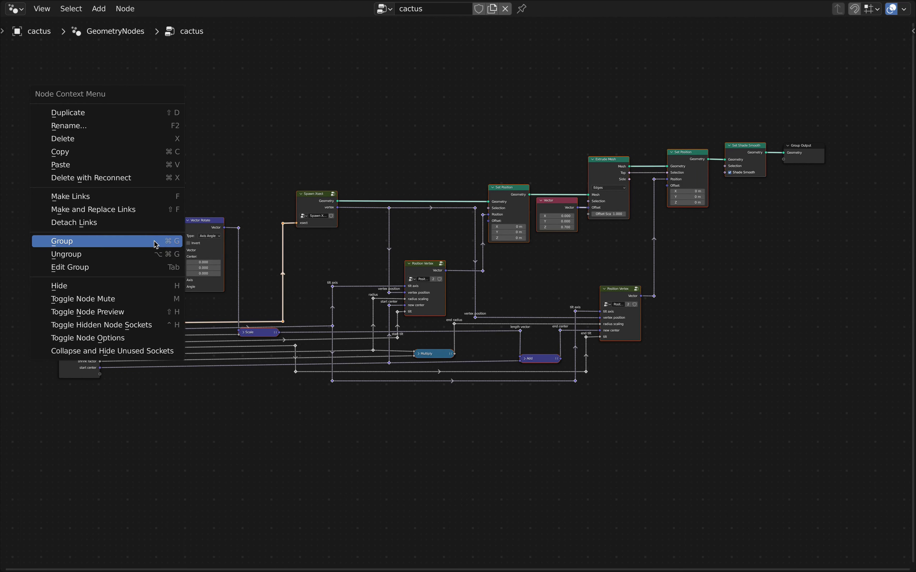
left_click(86, 243)
scroll(428, 350, "down", 3)
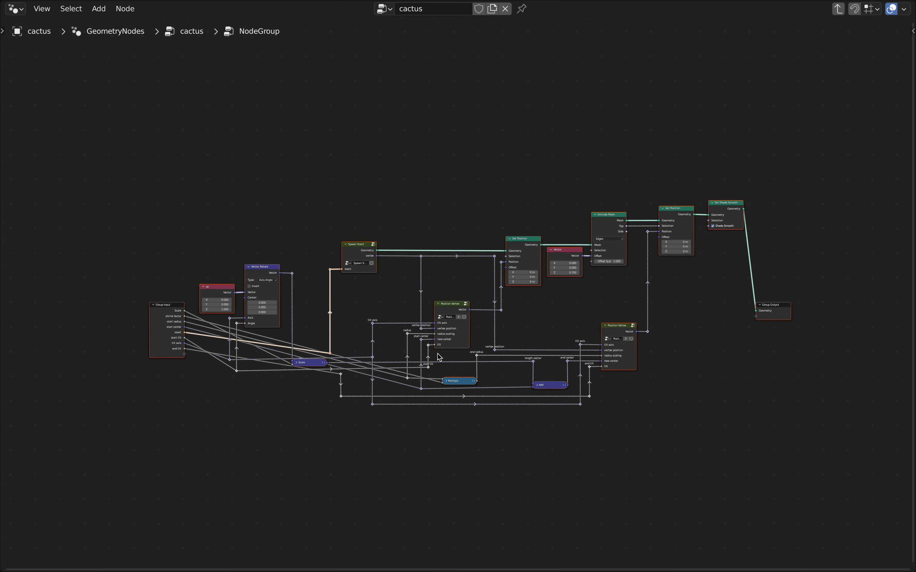
Move the new group's Group Output clear of the other nodes and lower both Group Input and Group Output
scroll(658, 312, "up", 1)
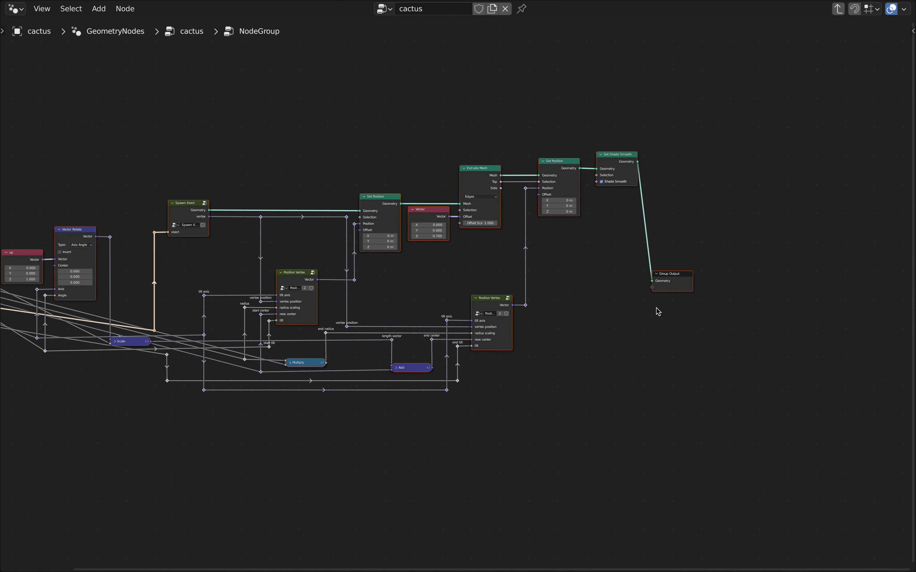
left_click(677, 279)
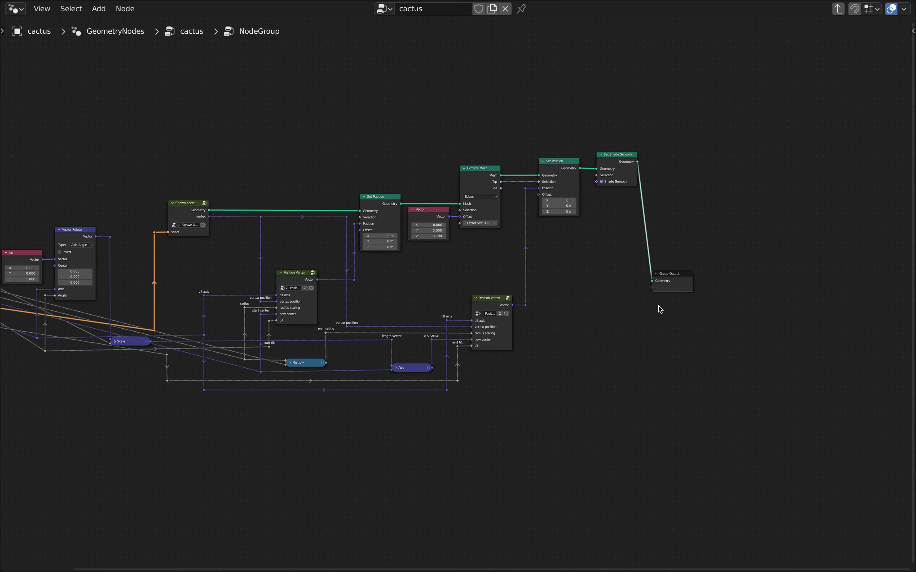
scroll(661, 309, "down", 1)
key("g")
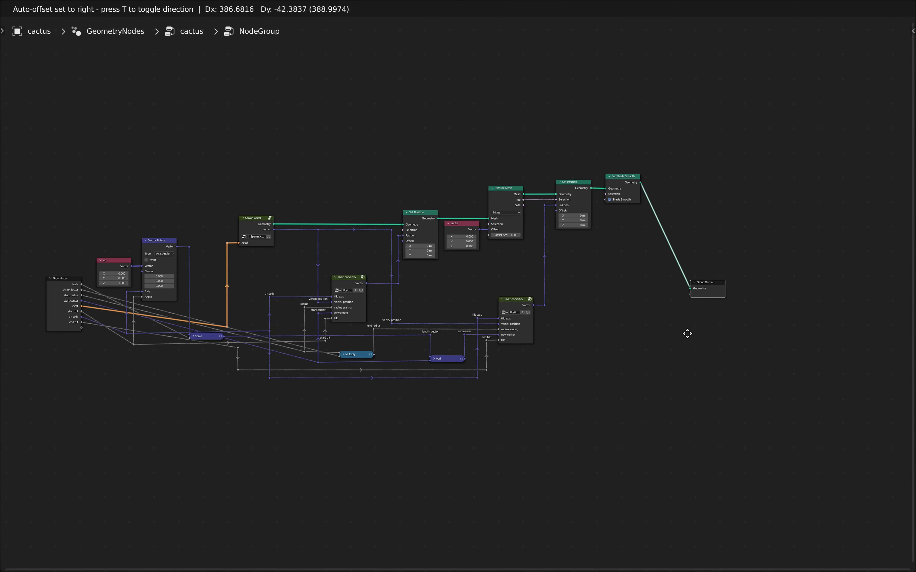
left_click(690, 341)
left_click_drag(76, 286, 79, 360)
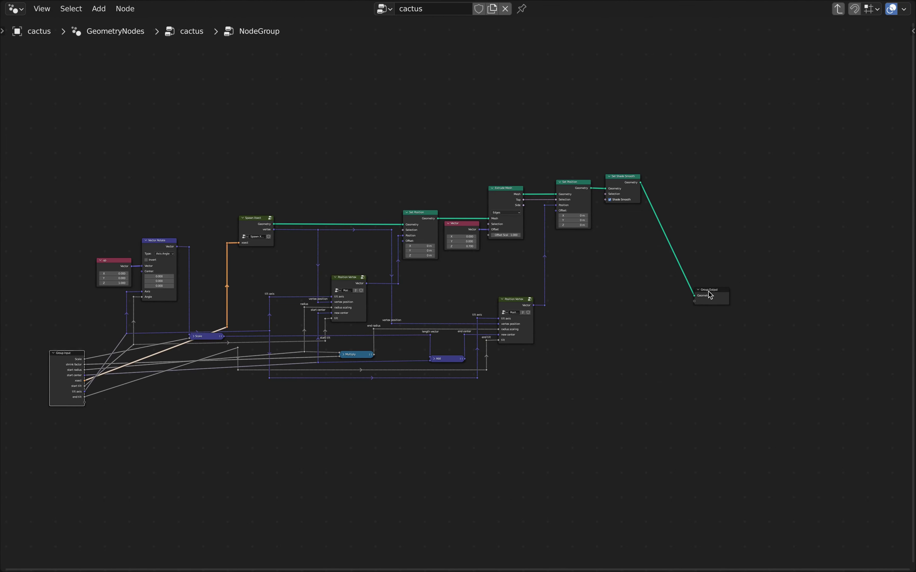
left_click_drag(710, 295, 704, 352)
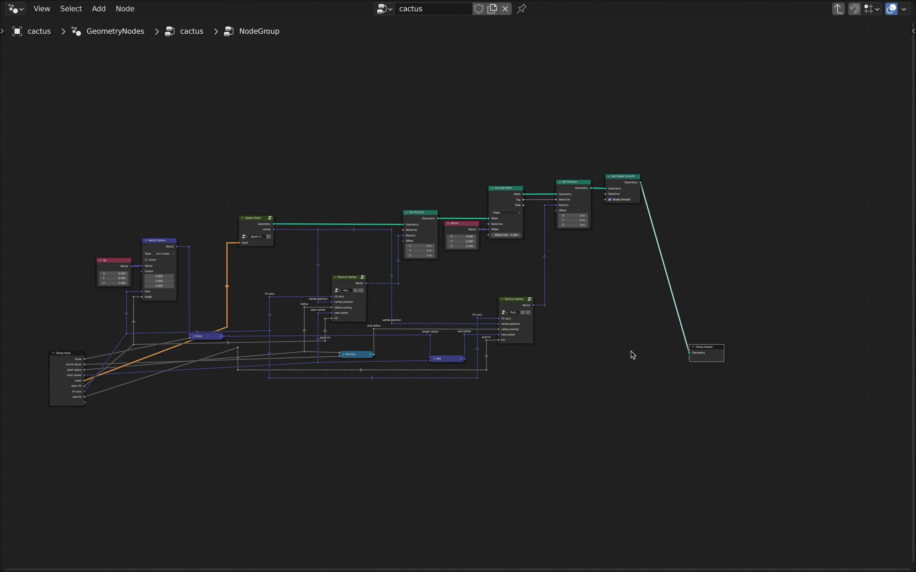
Rename the node group's Geometry output to body
scroll(631, 355, "up", 2)
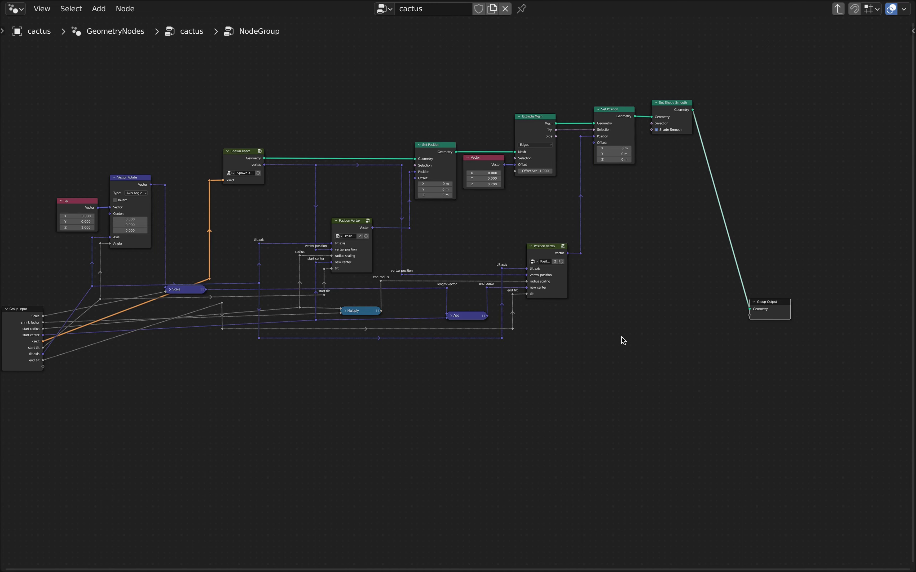
scroll(623, 340, "down", 1)
mouse_move(623, 339)
middle_mouse_down()
mouse_move(656, 321)
mouse_move(637, 332)
middle_mouse_up()
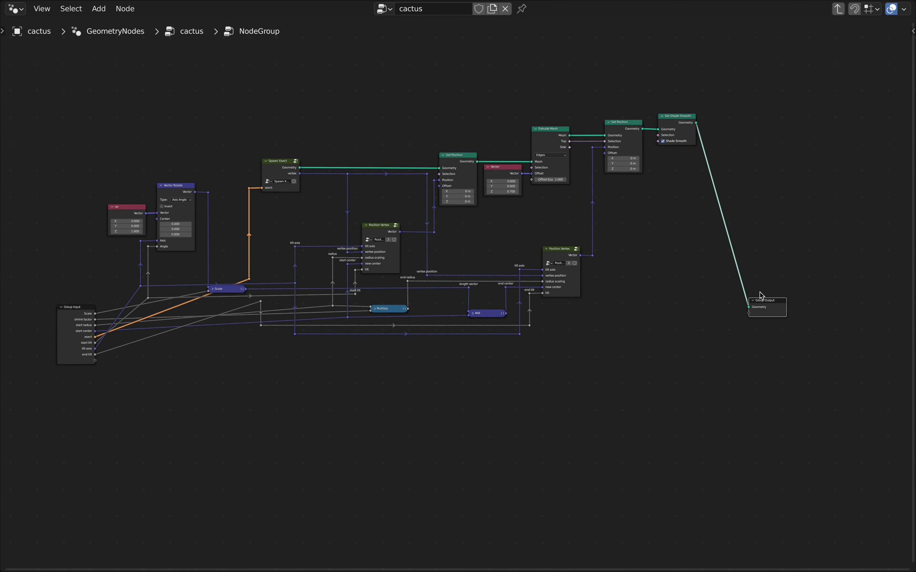
key("n")
left_click(909, 123)
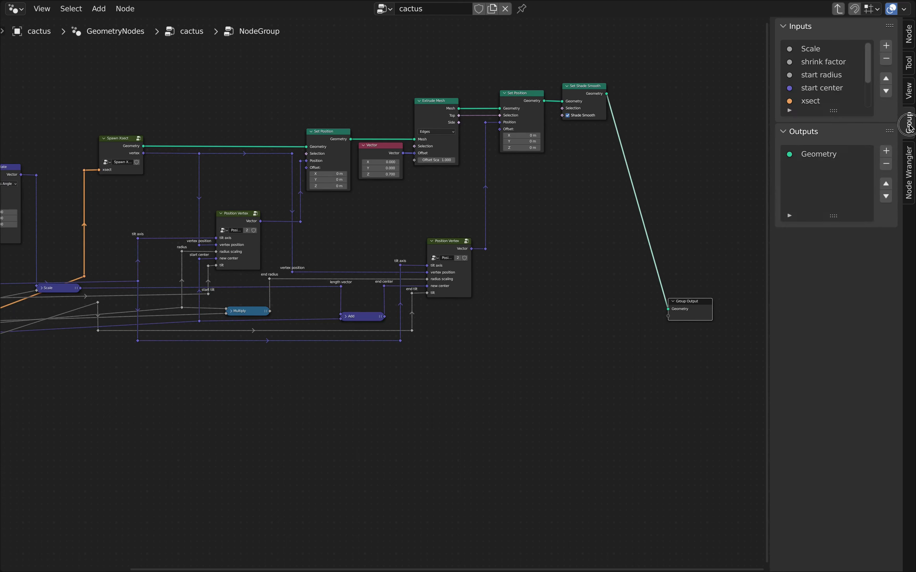
left_click(815, 156)
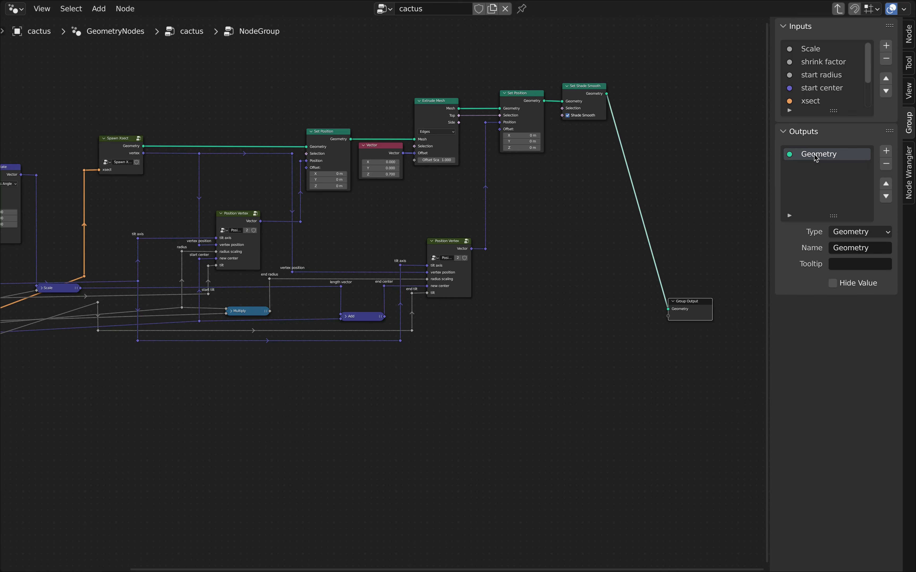
left_click(865, 249)
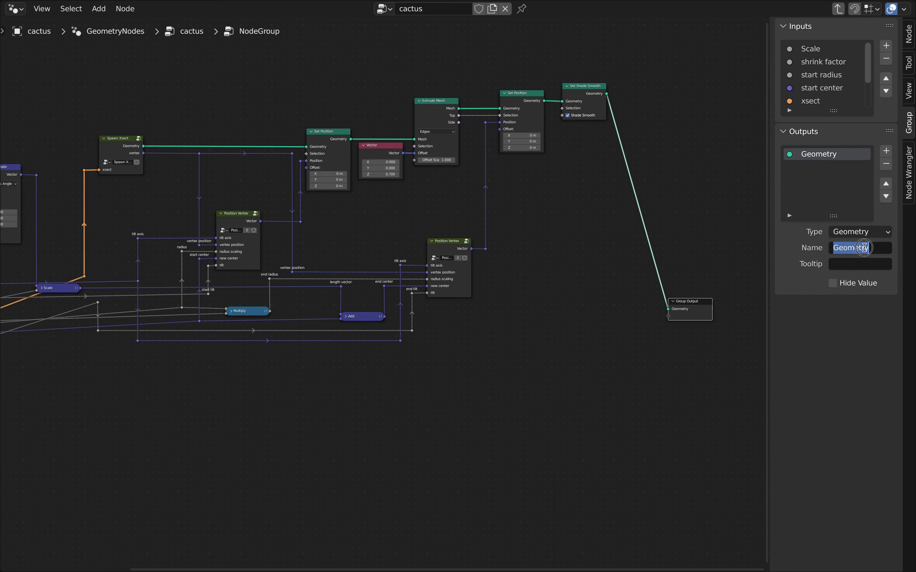
type("body")
key("Return")
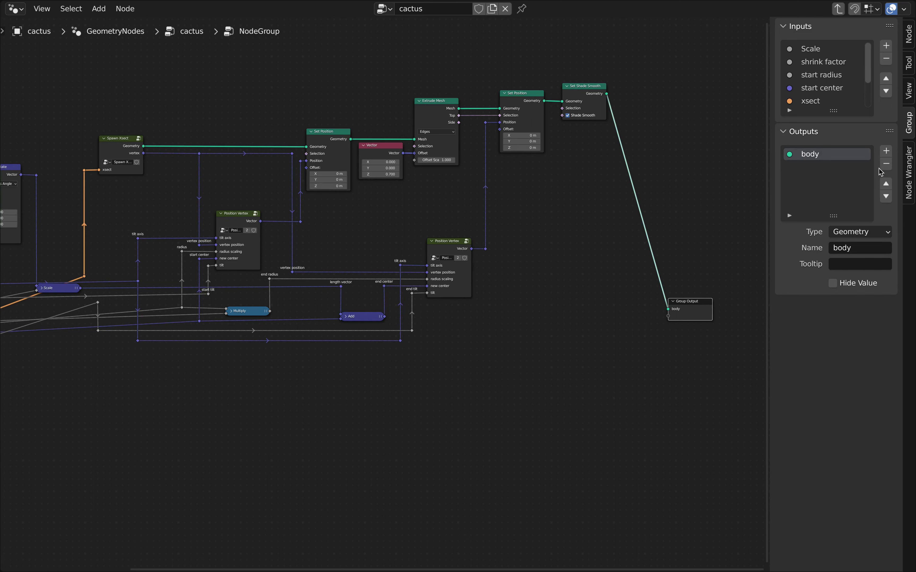
Add a group output of type Object named xsect
left_click(885, 151)
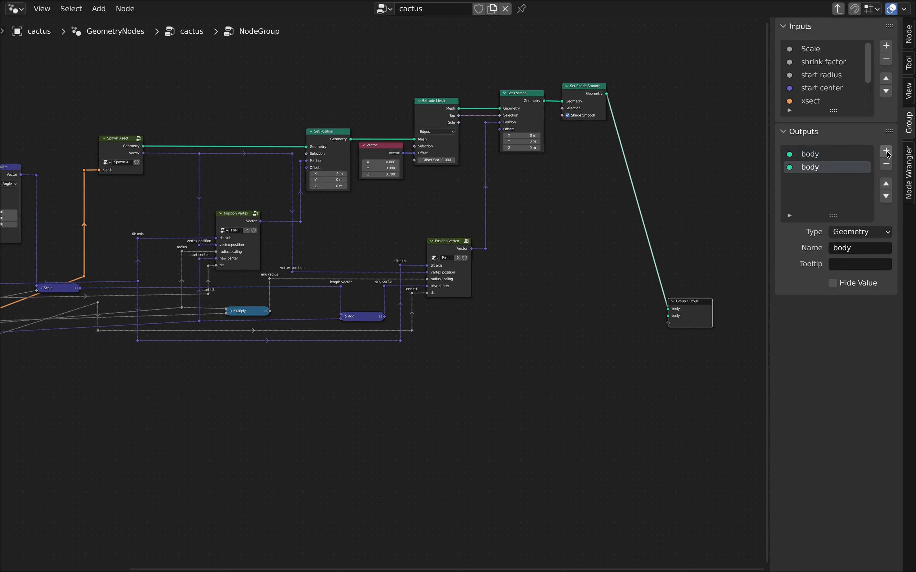
left_click(864, 232)
left_click(867, 389)
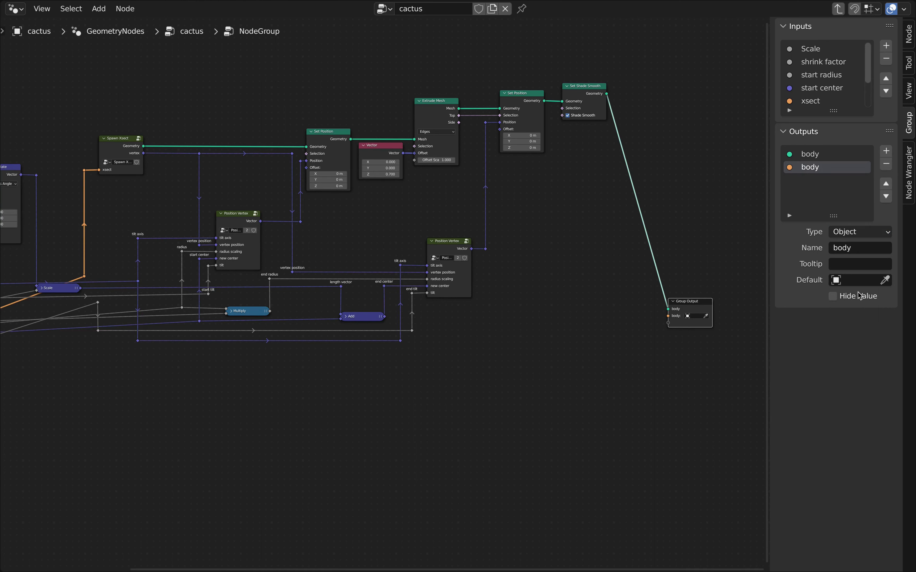
left_click(858, 249)
type("xsect")
key("Return")
Add a group output of type Vector named tilt axis
left_click(886, 150)
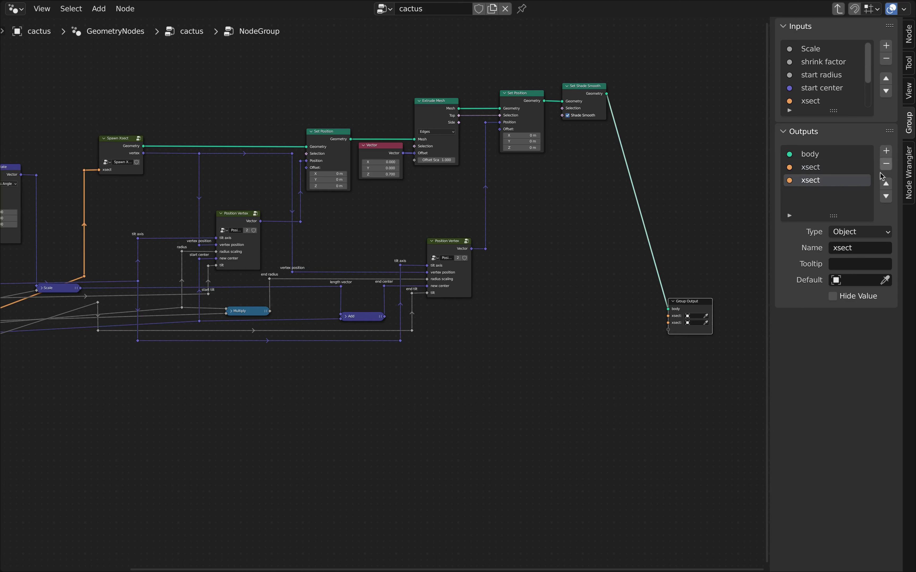
left_click(860, 231)
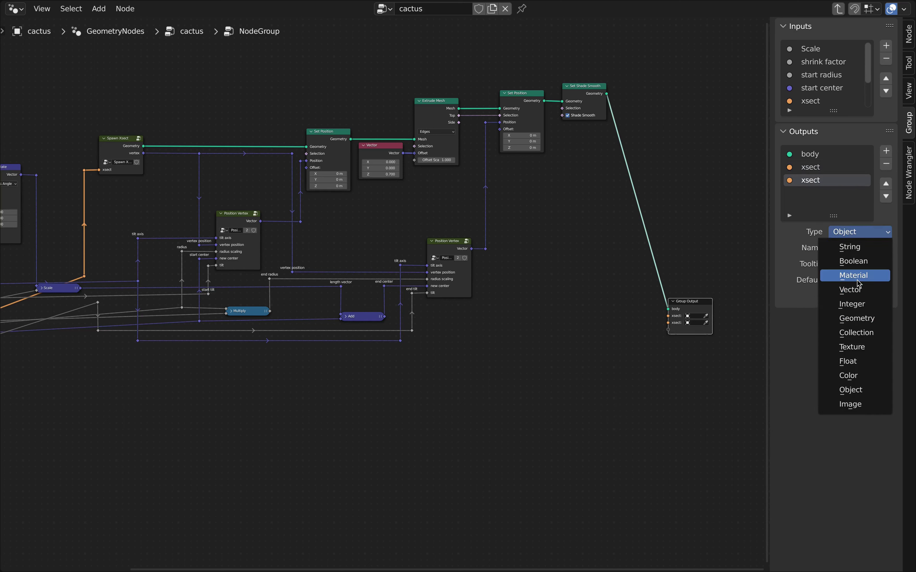
left_click(859, 290)
left_click(852, 248)
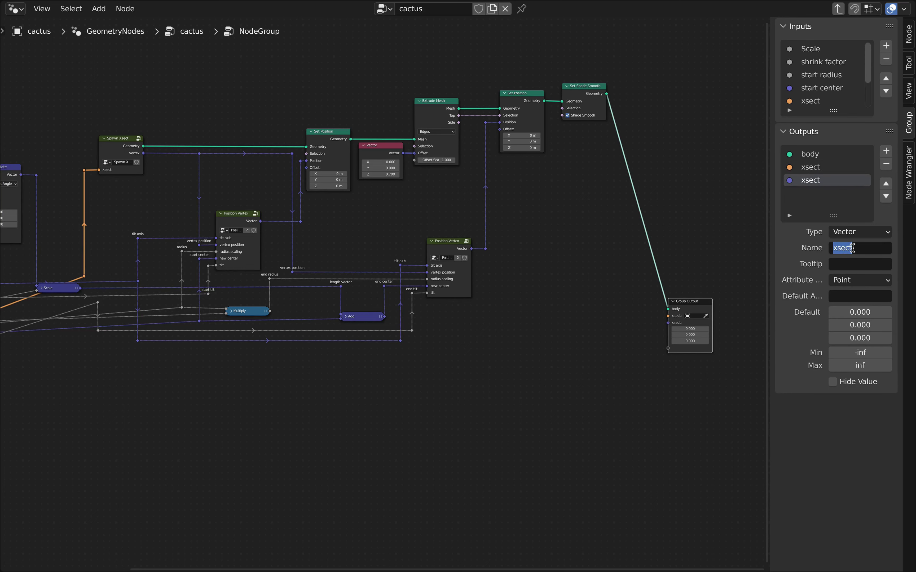
type("tilt axis")
key("Return")
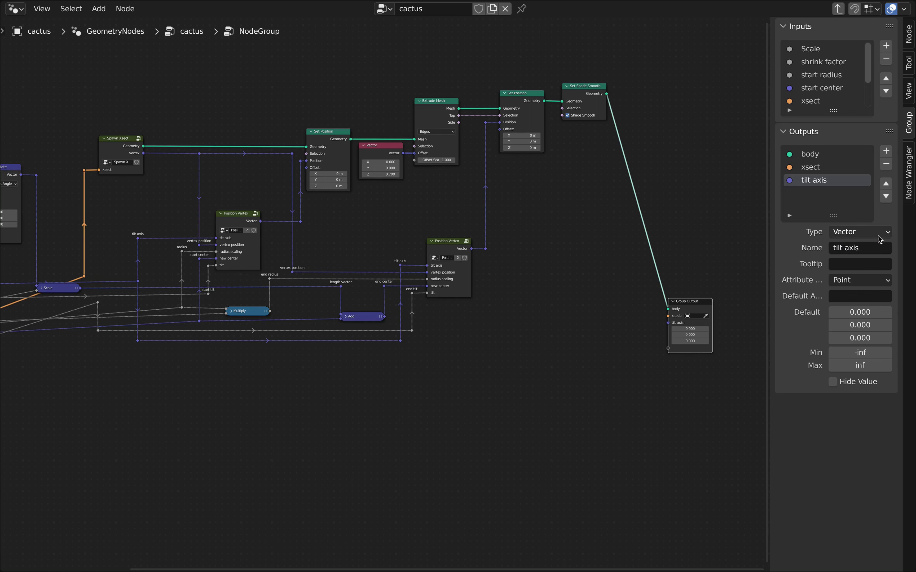
Add a group output of type Float named length
left_click(886, 151)
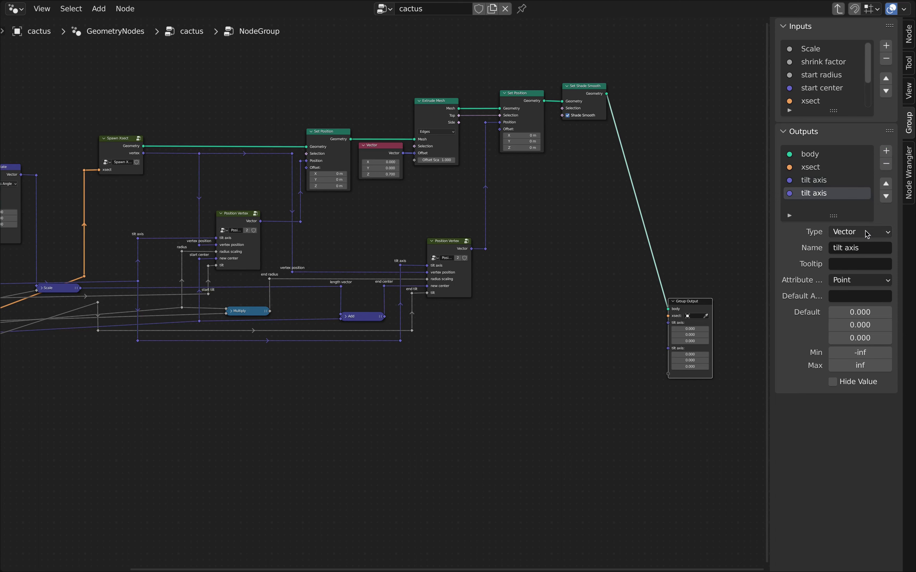
left_click(865, 232)
left_click(849, 361)
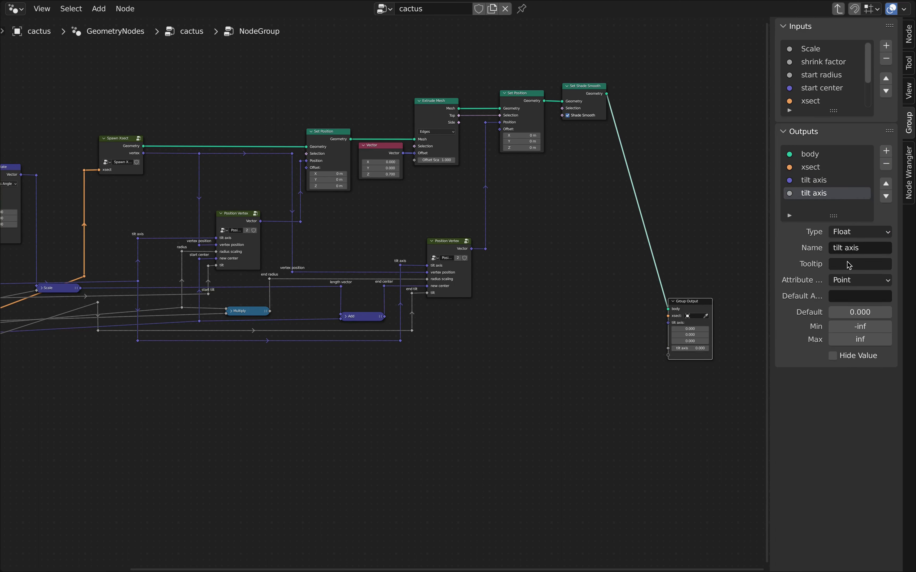
left_click(865, 246)
type("length")
key("Return")
Add a Float group output named end tilt
left_click(885, 151)
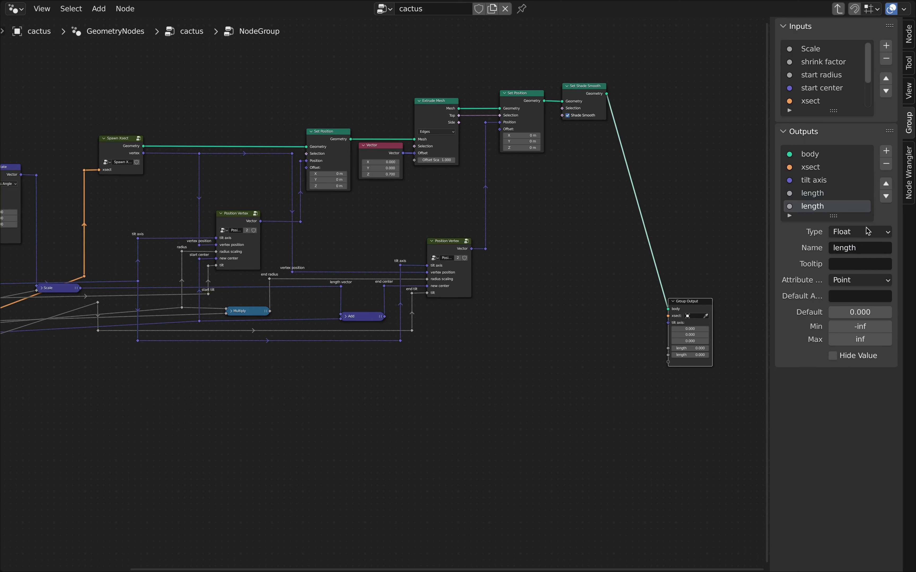
left_click(864, 248)
type("end tilt")
key("Return")
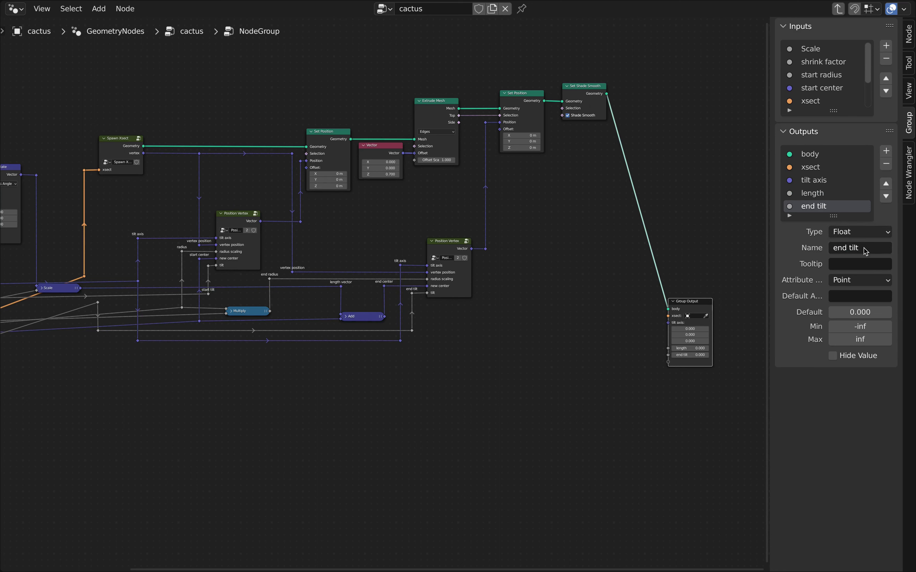
Add a Float group output named end radius, plus one further Float output below it
left_click(887, 154)
double_click(867, 247)
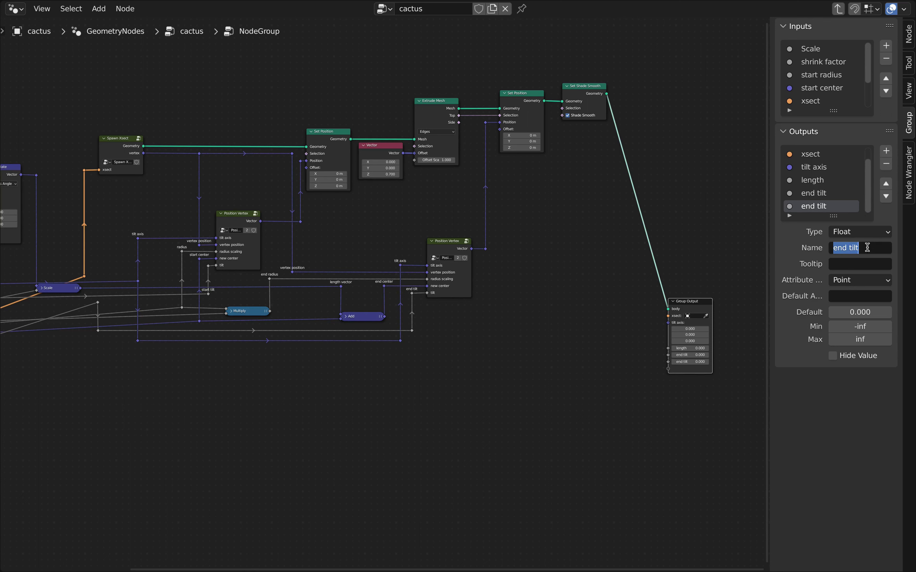
type("end radius")
key("Return")
left_click(886, 151)
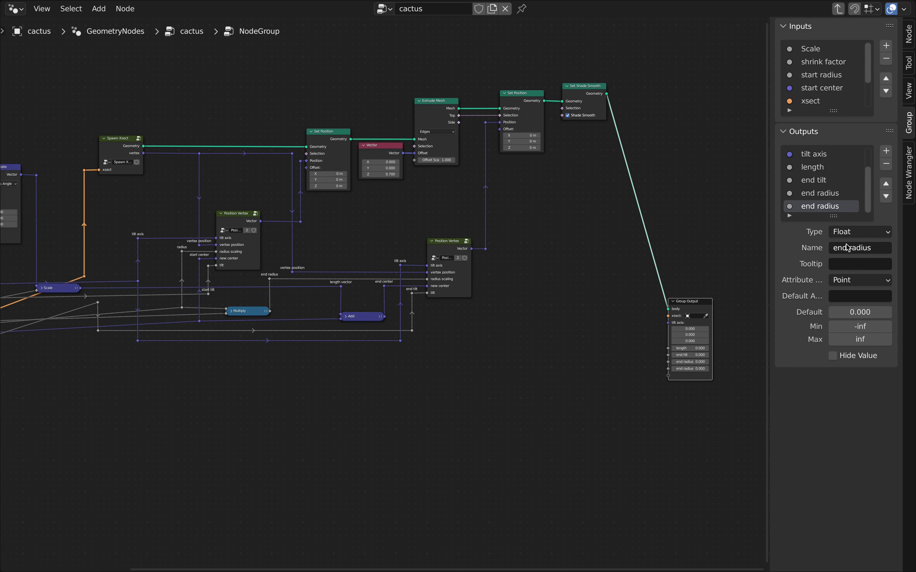
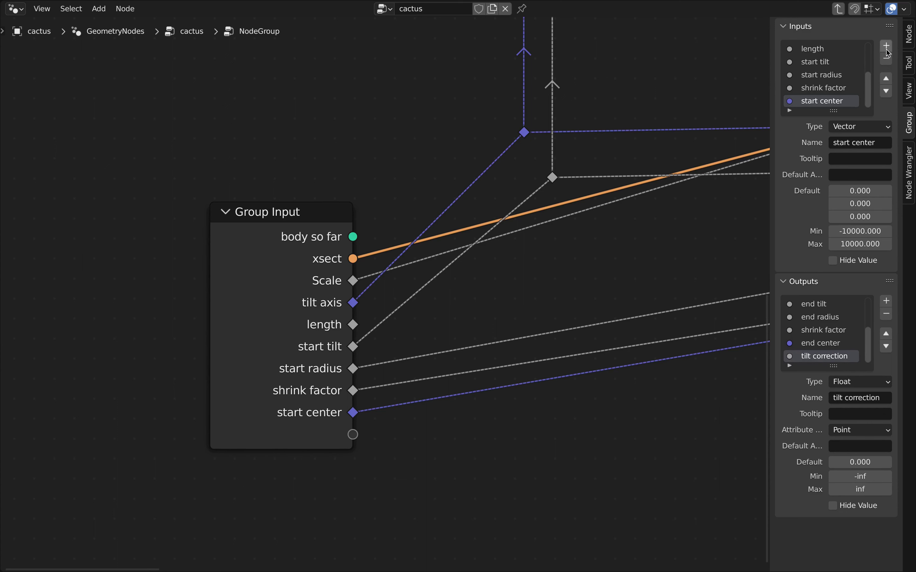
Add a group input of type Float named tilt correction at the end of the inputs
left_click(887, 46)
left_click(861, 126)
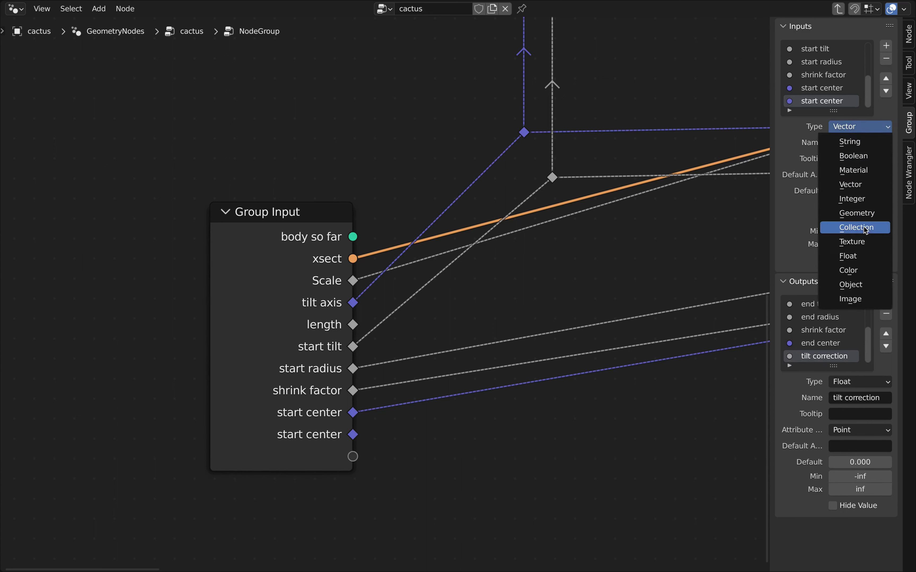
left_click(866, 260)
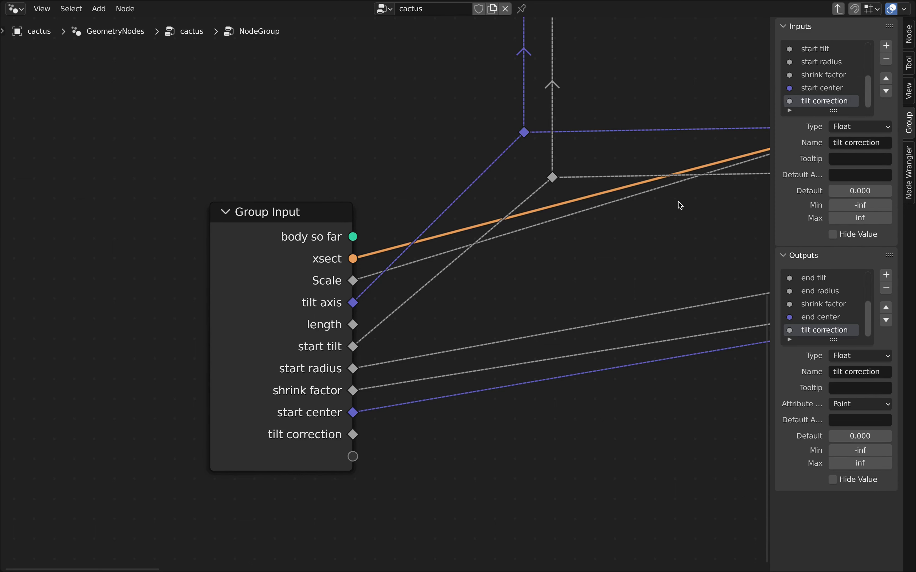
key("n")
middle_click_drag(755, 279, 558, 294)
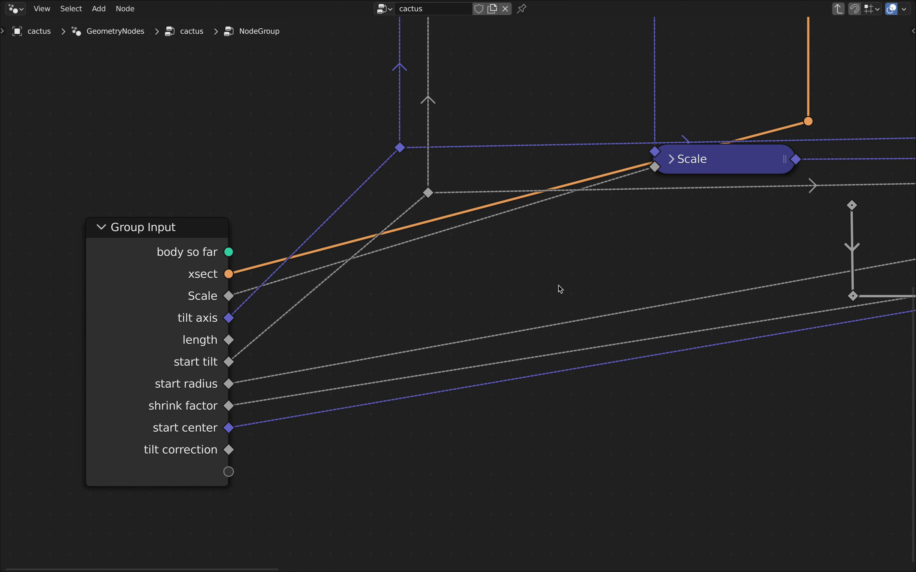
Remove the unconnected length input from the group's inputs
key("n")
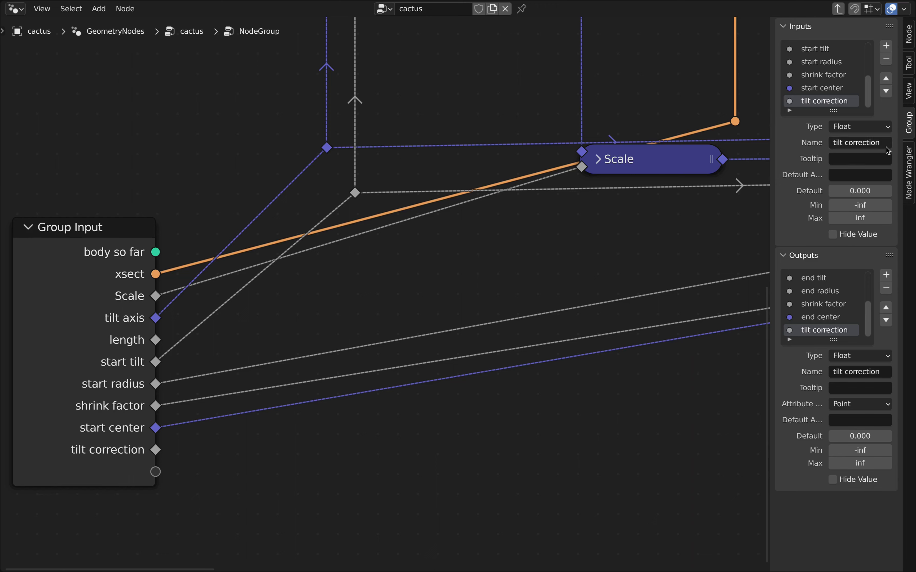
scroll(827, 92, "up", 4)
left_click(820, 91)
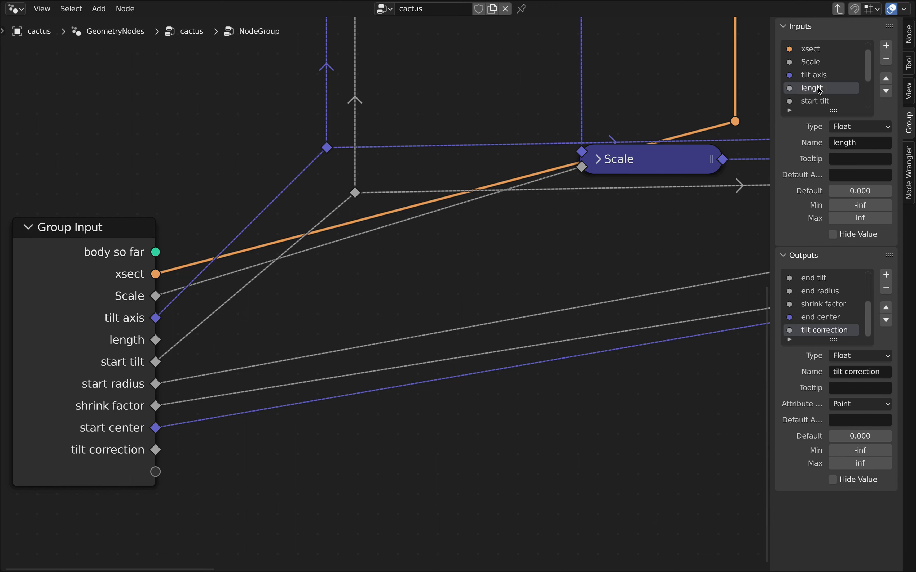
left_click(888, 60)
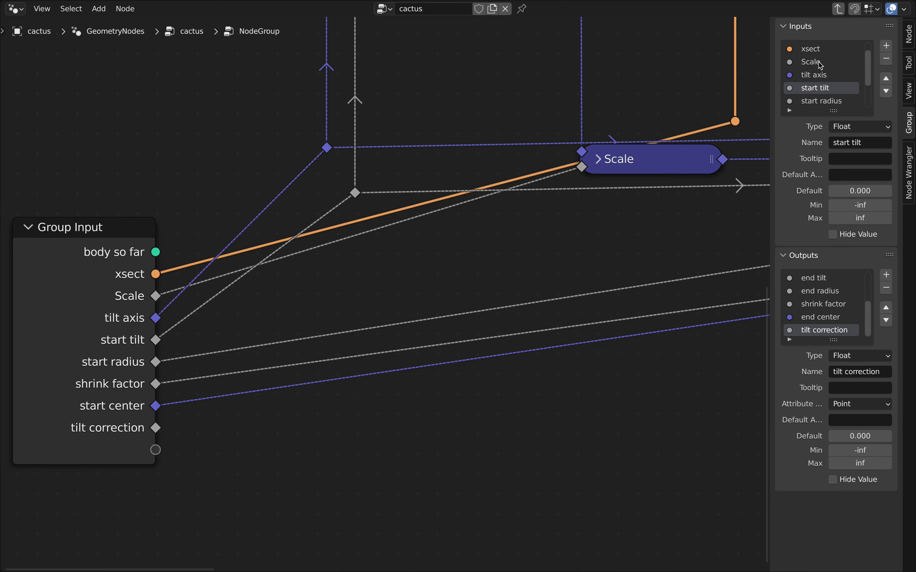
Rename the Scale group input to length and move it below tilt axis
left_click(821, 65)
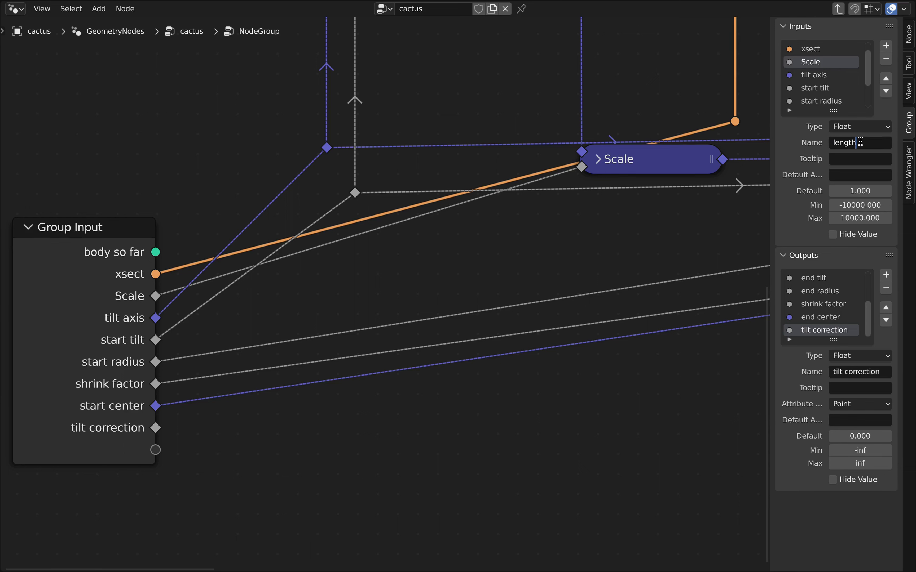
left_click(887, 92)
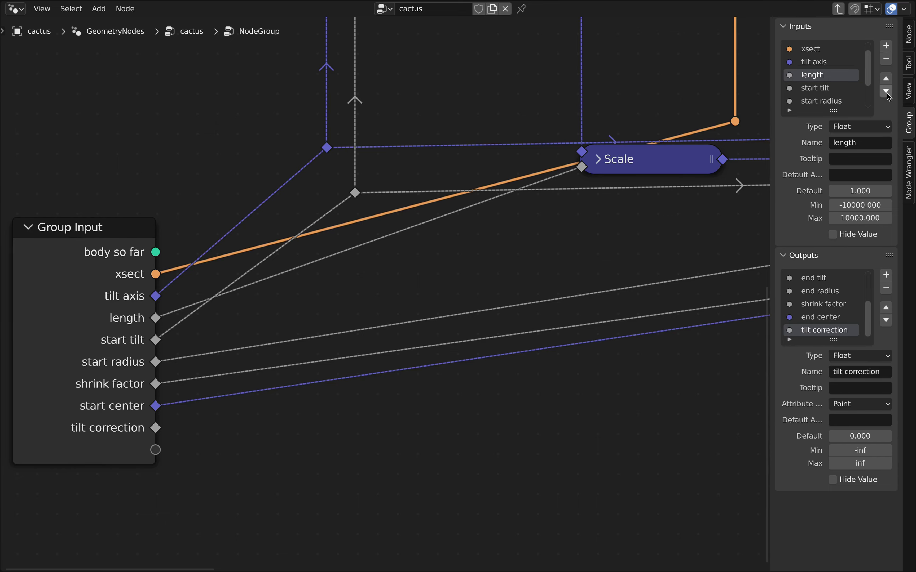
key("n")
Move Group Input and Group Output beneath the other nodes so they face each other
scroll(487, 292, "down", 5)
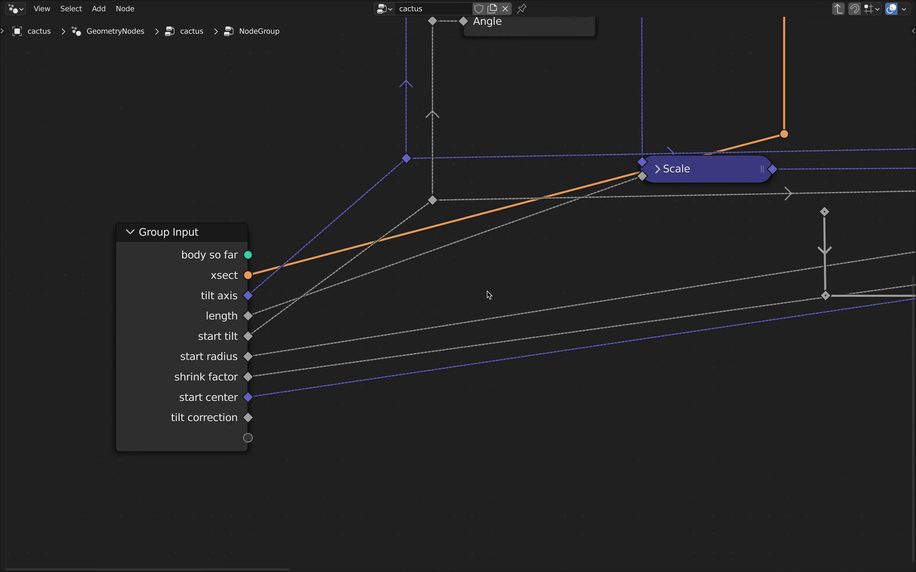
scroll(310, 236, "down", 5)
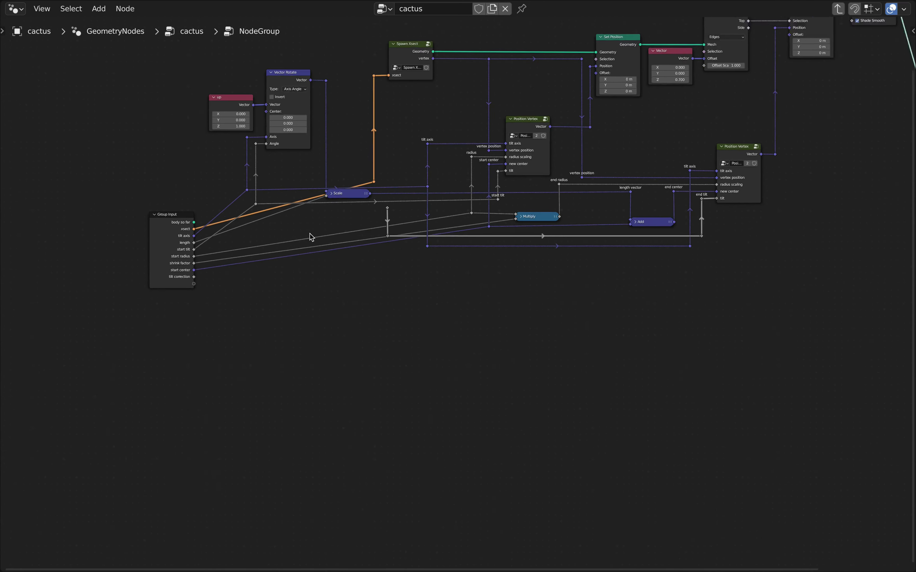
left_click_drag(140, 244, 340, 343)
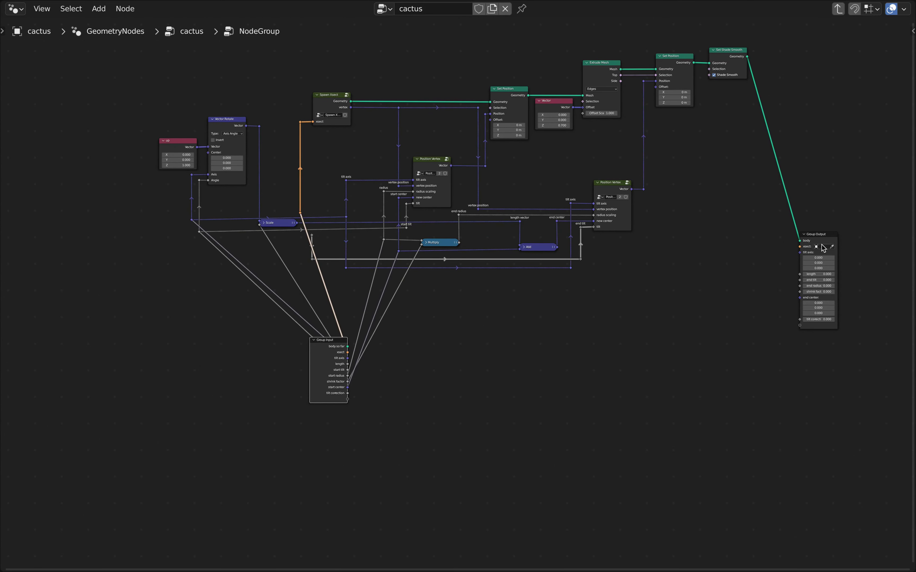
left_click_drag(821, 234, 512, 336)
scroll(389, 352, "up", 2)
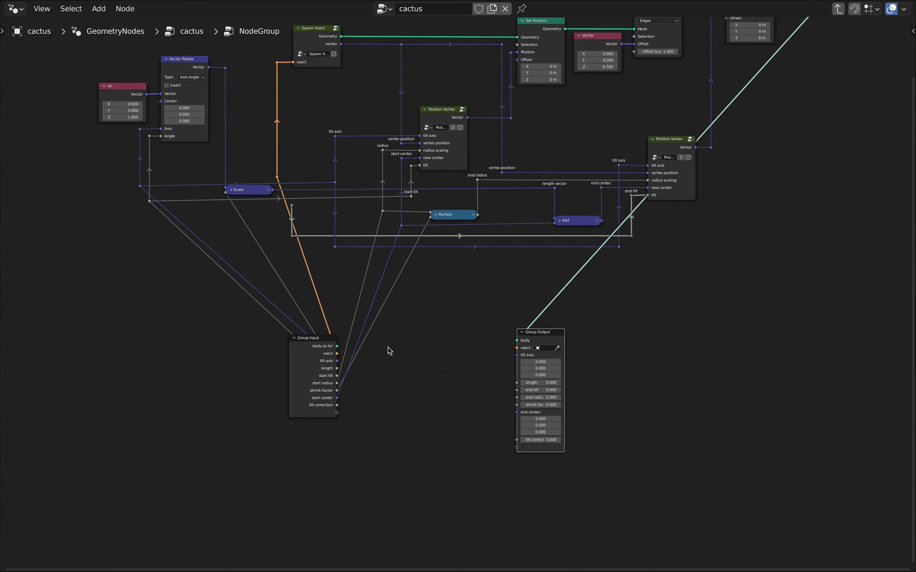
middle_click_drag(404, 344, 486, 359)
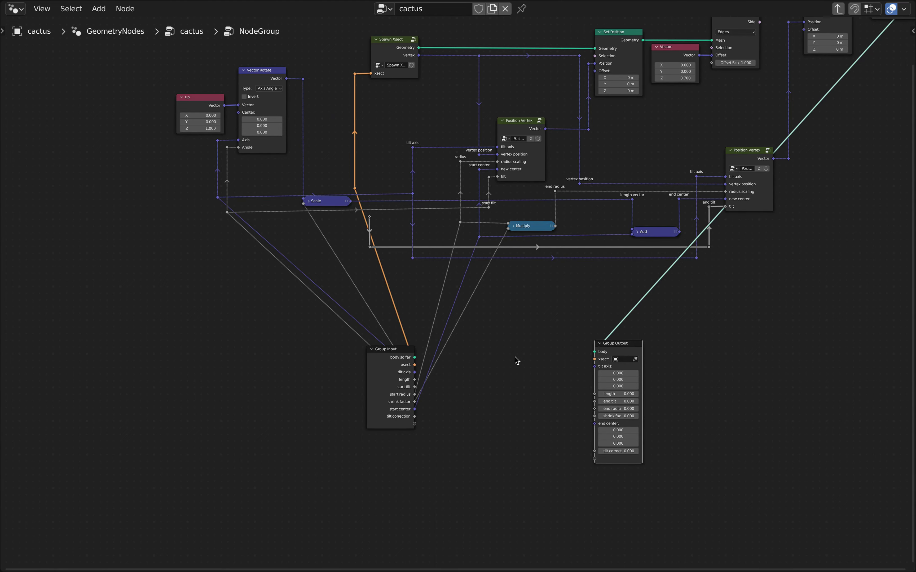
Link the Group Input sockets in order to the Group Output sockets and level the two nodes so the links run straight
scroll(451, 364, "up", 5)
left_click_drag(256, 276, 566, 278)
left_click_drag(255, 301, 567, 292)
left_click_drag(255, 314, 567, 305)
left_click_drag(255, 327, 567, 330)
left_click_drag(255, 352, 566, 342)
left_click_drag(255, 365, 566, 403)
scroll(530, 384, "down", 1)
left_click_drag(590, 281, 581, 370)
Branch the tilt axis, start tilt and length links up to the other nodes through reroutes placed on their straight pass-through links
scroll(295, 323, "down", 5)
scroll(646, 267, "up", 5)
scroll(364, 261, "up", 5)
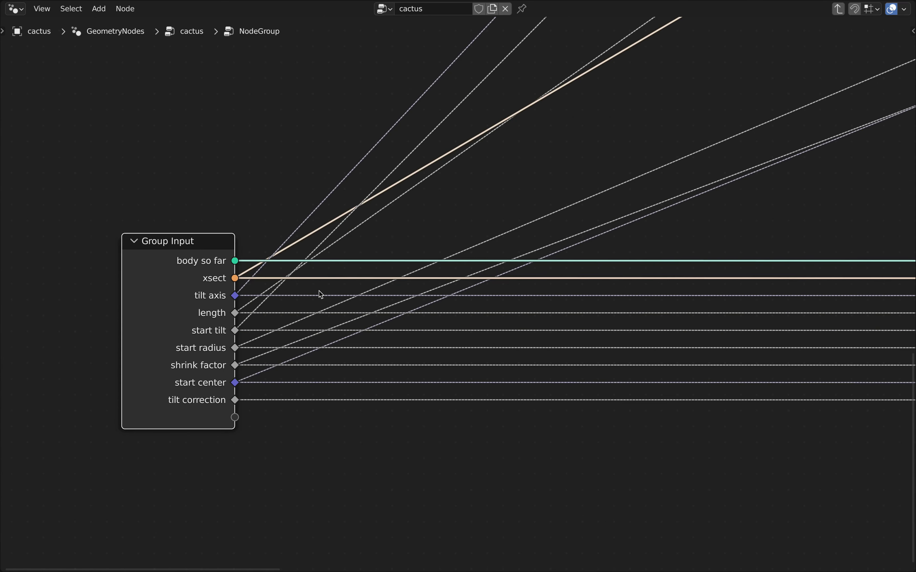
right_click_drag(319, 291, 337, 174, "shift")
right_click_drag(416, 341, 421, 322, "shift")
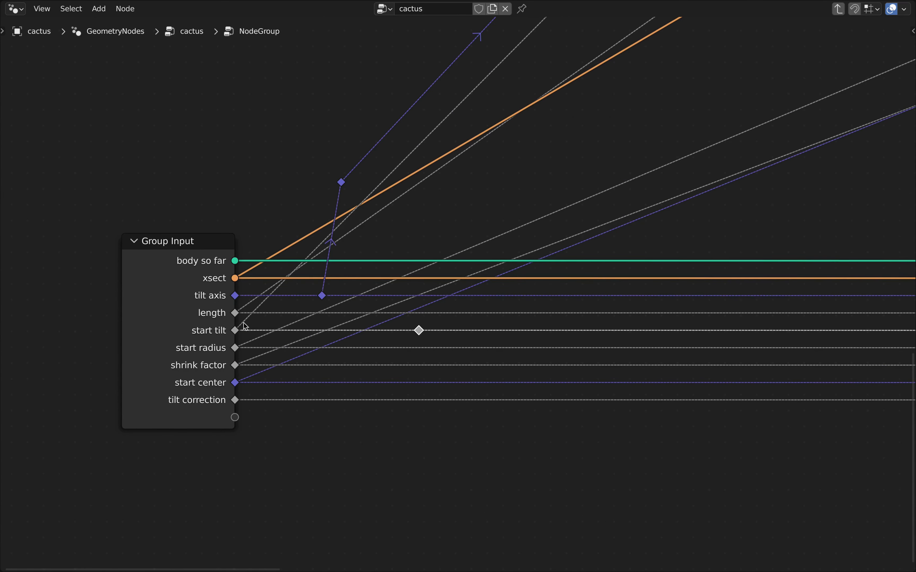
right_click_drag(427, 143, 418, 329, "shift")
left_click_drag(419, 330, 441, 181)
right_click_drag(292, 320, 364, 232, "shift")
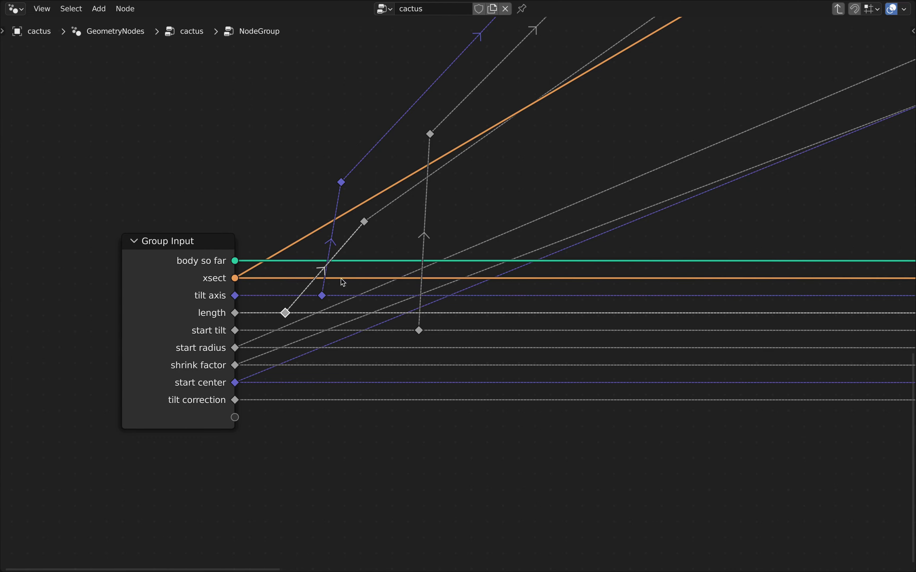
Branch the xsect, start radius, shrink factor and start center links through reroutes placed on their straight pass-through links
right_click_drag(343, 282, 397, 180, "shift")
right_click_drag(492, 227, 488, 248, "shift")
right_click_drag(473, 339, 475, 350, "shift")
left_click_drag(474, 348, 495, 238)
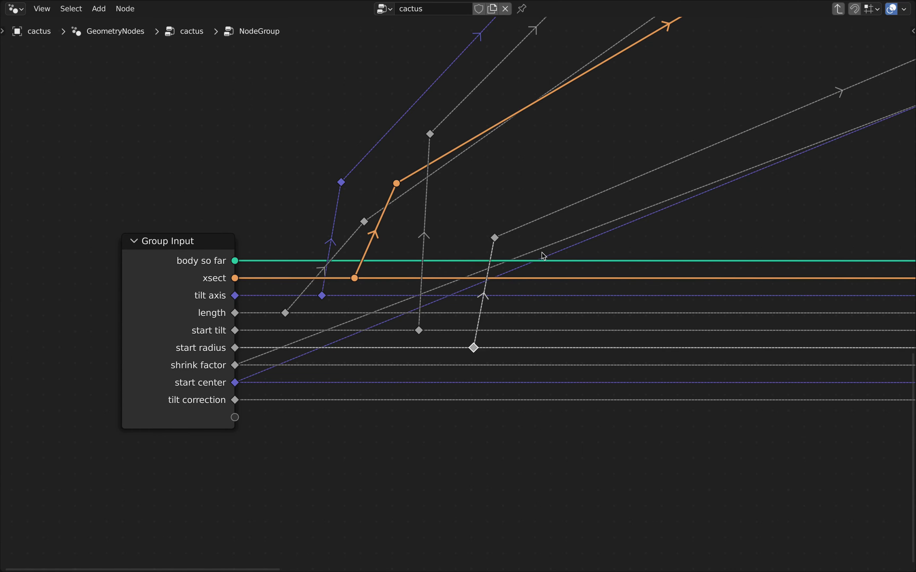
right_click_drag(542, 240, 548, 253, "shift")
right_click_drag(511, 358, 513, 364, "shift")
left_click_drag(514, 366, 545, 247)
right_click_drag(593, 231, 597, 241, "shift")
right_click_drag(563, 375, 567, 388, "shift")
left_click_drag(566, 383, 600, 247)
Square off the xsect link so it runs straight up from its pass-through reroute and across above the Vector Rotate node
scroll(600, 247, "down", 4)
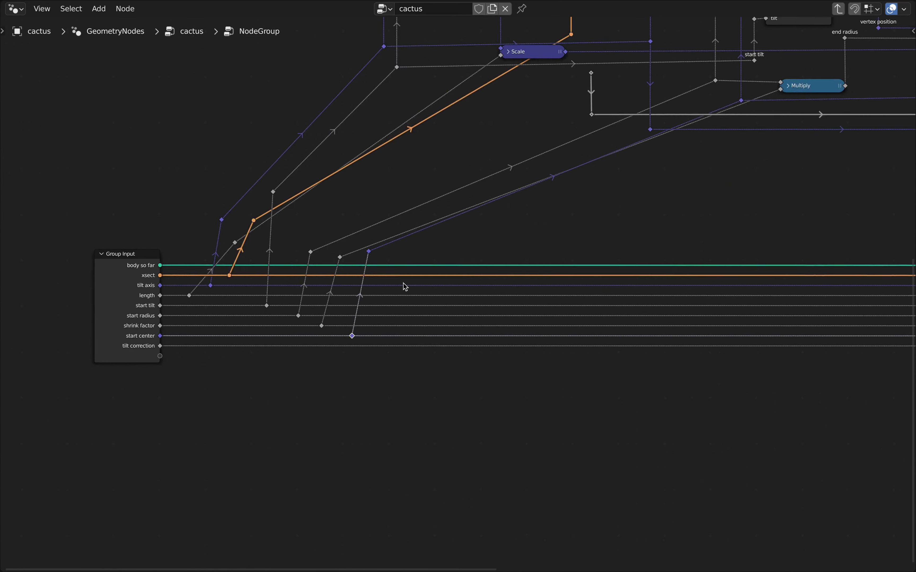
middle_click_drag(340, 180, 419, 282)
scroll(548, 199, "up", 3)
left_click_drag(548, 199, 538, 66)
left_click_drag(245, 370, 312, 161)
left_click(309, 100)
left_click_drag(244, 71, 544, 98)
key("s")
key("x")
key("0")
key("Return")
key("g")
key("x")
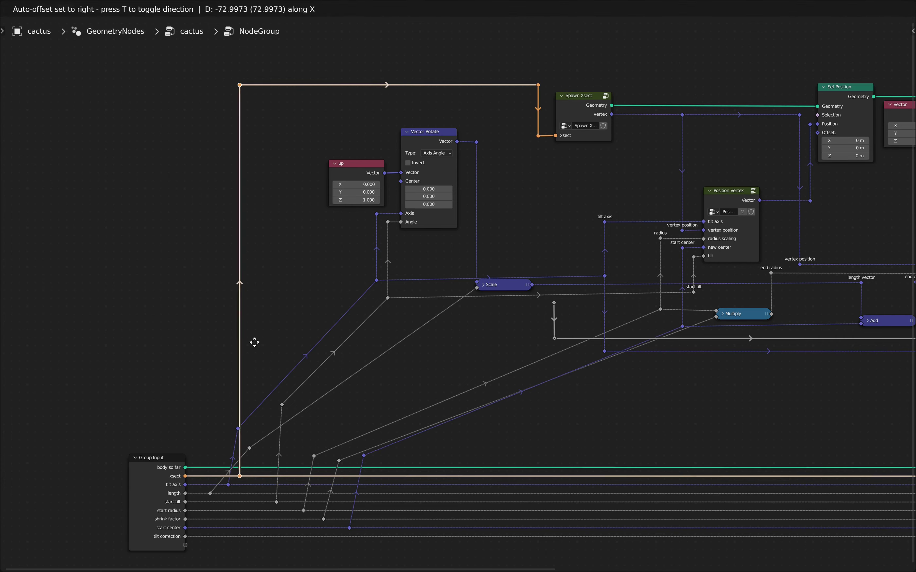
key("Return")
Align the two new tilt axis reroutes vertically and move them closer to the Vector Rotate node
scroll(265, 410, "up", 2)
left_click(228, 436)
left_click(214, 519, "shift")
key("s")
key("x")
key("0")
key("Return")
key("g")
key("x")
key("Return")
Align the upper tilt axis reroutes in one horizontal row and raise it to just below Vector Rotate's Axis and Angle inputs
left_click(359, 436)
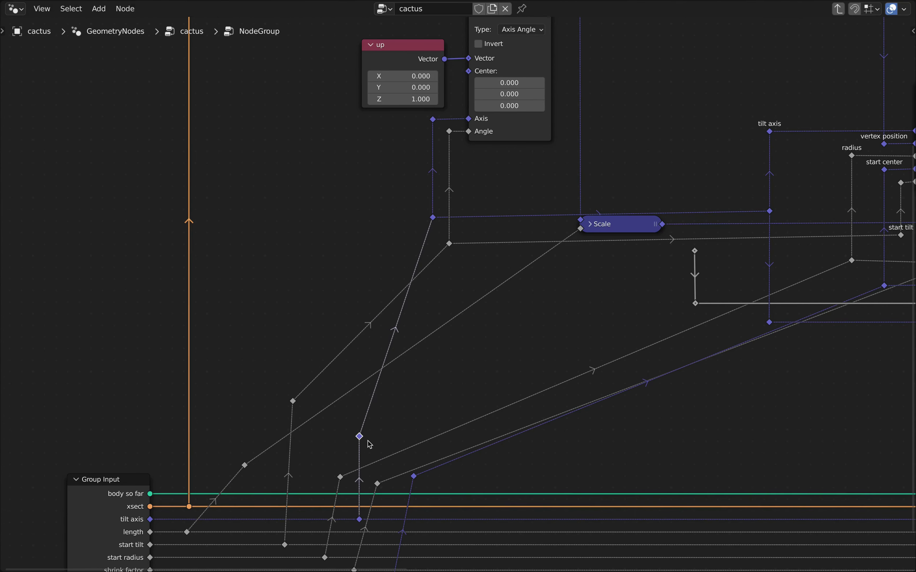
key("g")
key("y")
key("Return")
left_click(769, 211, "shift")
key("s")
key("y")
key("0")
key("Return")
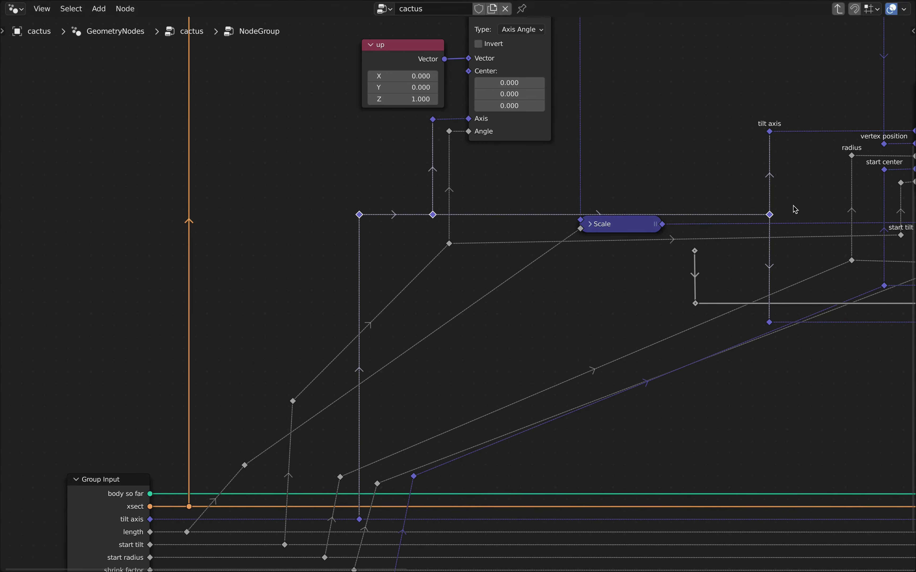
key("g")
key("y")
left_click(792, 142)
left_click(499, 373)
Align the two new start tilt reroutes vertically above the start tilt pass-through link
scroll(488, 377, "down", 1)
middle_click_drag(296, 541, 344, 477)
left_click_drag(344, 477, 373, 327)
key("s")
key("x")
key("0")
key("Return")
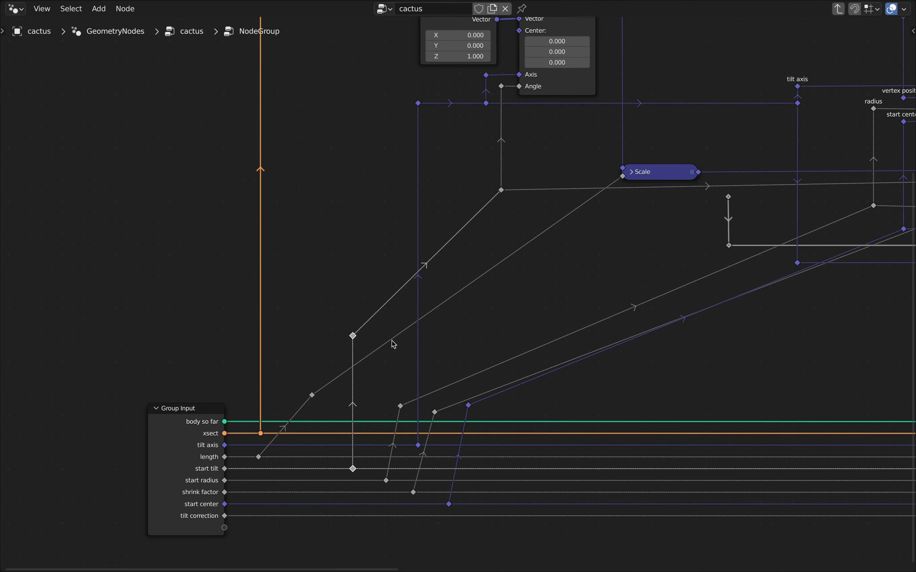
Raise the upper start tilt reroute level with the branch feeding the Angle input and shift the vertical pair close to it
left_click(354, 336)
key("g")
key("y")
left_click(390, 215)
left_click_drag(346, 472, 383, 178)
key("g")
key("x")
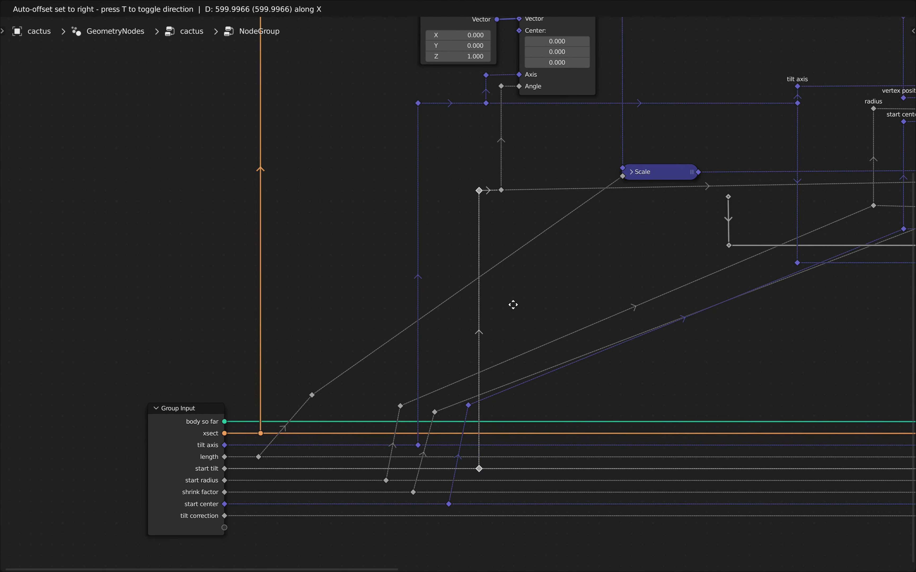
left_click(513, 305)
Align the two new start center reroutes vertically and move them right towards the Multiply node
left_click_drag(442, 508, 484, 395)
key("s")
key("x")
key("0")
key("Return")
key("g")
key("x")
left_click(826, 413)
Place the start center pair just left of the existing start center branch and raise its upper reroute level with that branch
scroll(826, 414, "down", 1)
middle_click_drag(826, 414, 414, 393)
scroll(419, 398, "up", 6)
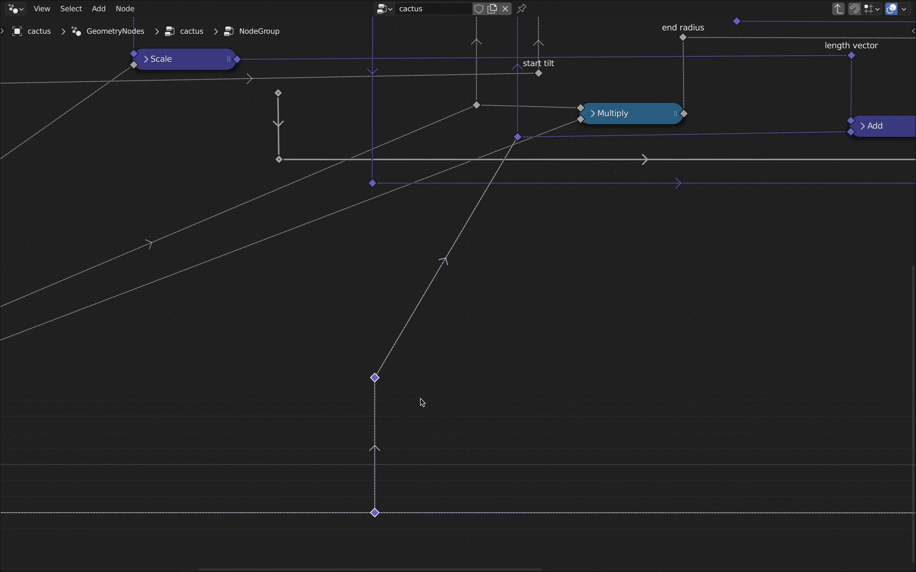
key("g")
key("x")
left_click(510, 394)
left_click(464, 378)
key("g")
key("y")
left_click(513, 155)
Align the two new shrink factor reroutes vertically above the shrink factor pass-through link
scroll(507, 182, "down", 7)
scroll(295, 307, "up", 7)
left_click_drag(296, 353, 322, 254)
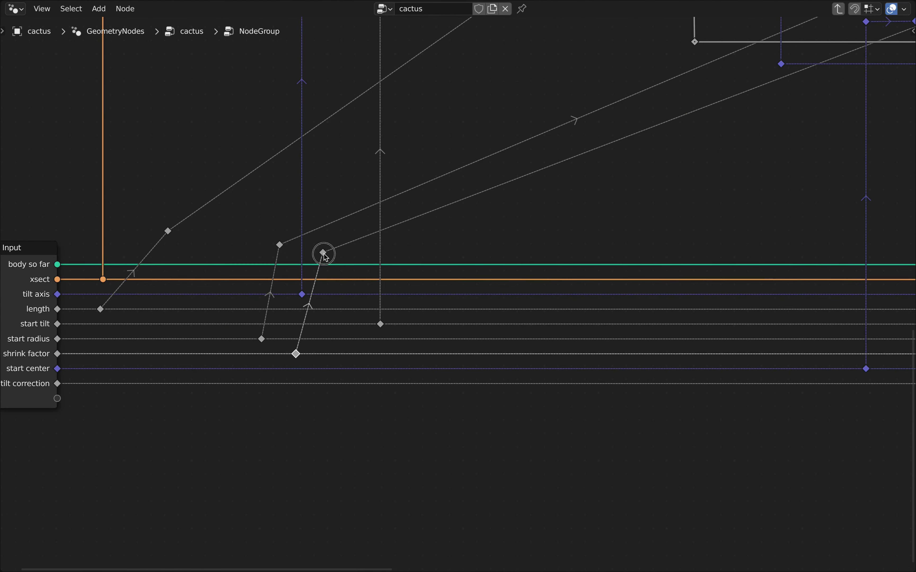
key("g")
key("x")
left_click(538, 231)
key("s")
key("x")
key("0")
key("Return")
Move the shrink factor reroutes to just left of Multiply and raise the upper one level with its lower input
middle_click_drag(687, 227, 473, 239)
scroll(473, 239, "down", 5)
key("g")
key("x")
left_click(715, 226)
left_click(595, 305)
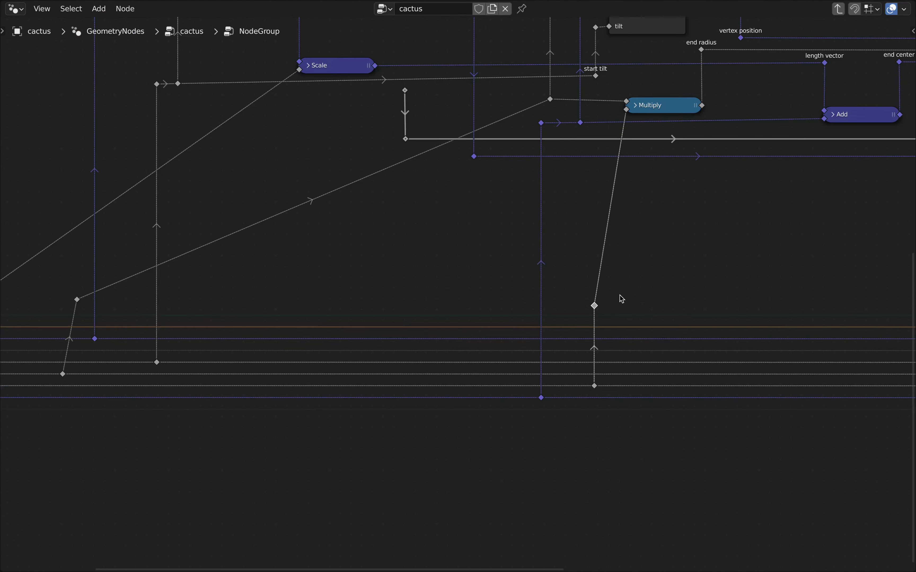
key("g")
key("y")
left_click(623, 100)
Level the radius branch reroute with Multiply's upper input
left_click(550, 100)
key("g")
key("y")
left_click(568, 122)
Align the upper start tilt reroutes, including the labelled start tilt one, in one horizontal row
left_click_drag(140, 72, 193, 96)
left_click(595, 77, "shift")
key("s")
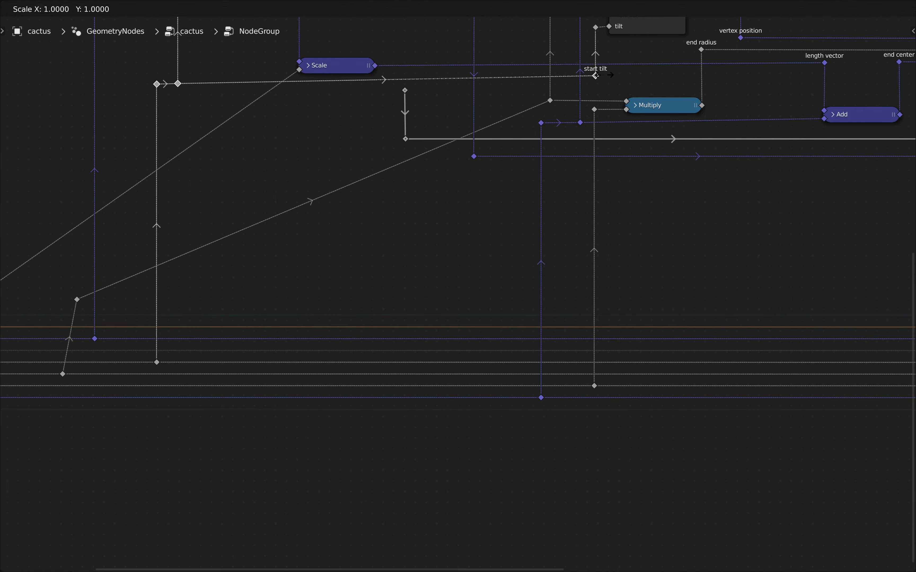
key("y")
key("0")
key("Return")
Align the two new start radius reroutes vertically above the start radius pass-through link
middle_click_drag(228, 242, 450, 229)
scroll(450, 229, "down", 1)
left_click_drag(286, 270, 329, 364)
key("s")
key("x")
key("0")
key("Return")
Move the start radius pair just left of the radius branch and raise its upper reroute level with that branch
key("g")
key("x")
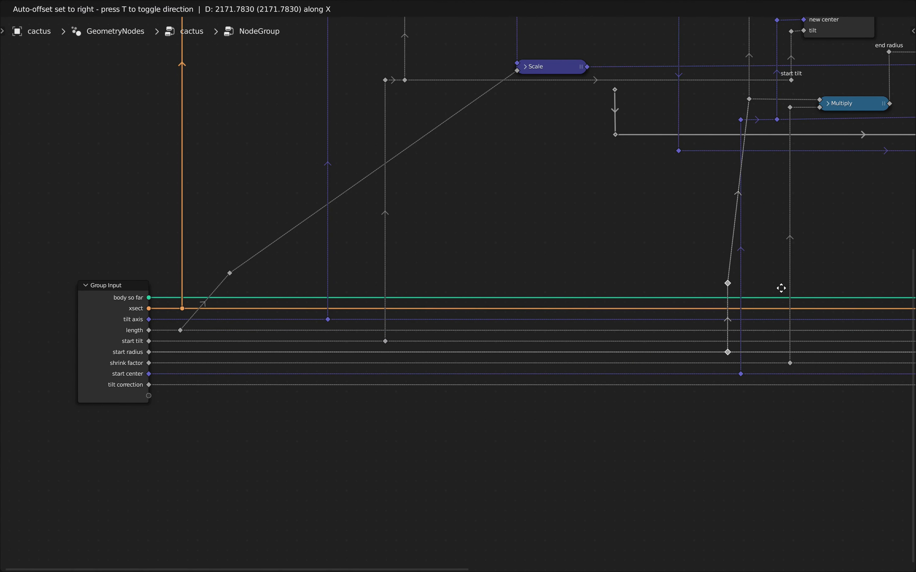
left_click(753, 285)
left_click(723, 283)
key("g")
key("y")
left_click(722, 98)
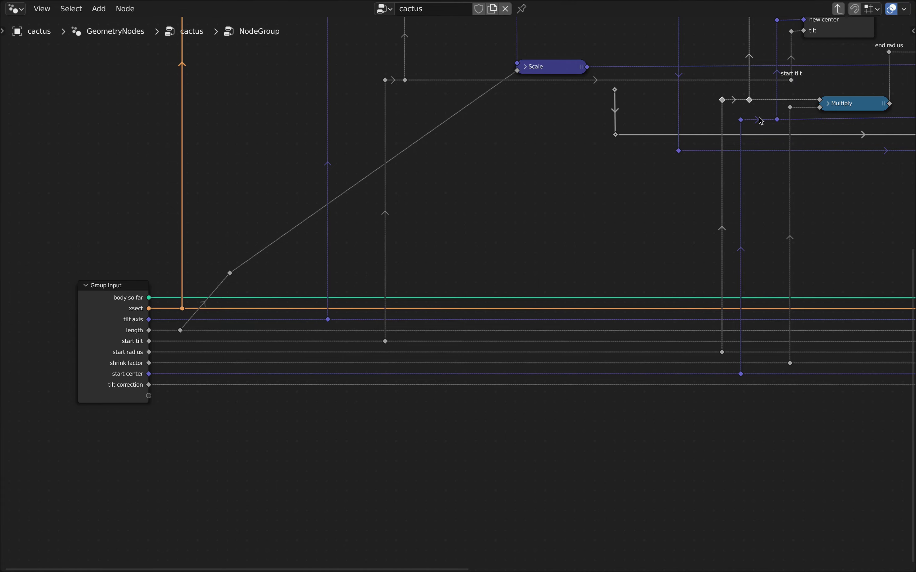
Align the two new length reroutes vertically above the length pass-through link
left_click_drag(182, 331, 224, 331)
left_click(230, 273, "shift")
key("s")
key("x")
key("0")
key("Return")
Move the length reroutes to just left of the Scale node and raise the upper one level with its lower input
key("g")
key("x")
left_click(481, 320)
left_click(476, 278)
key("g")
key("y")
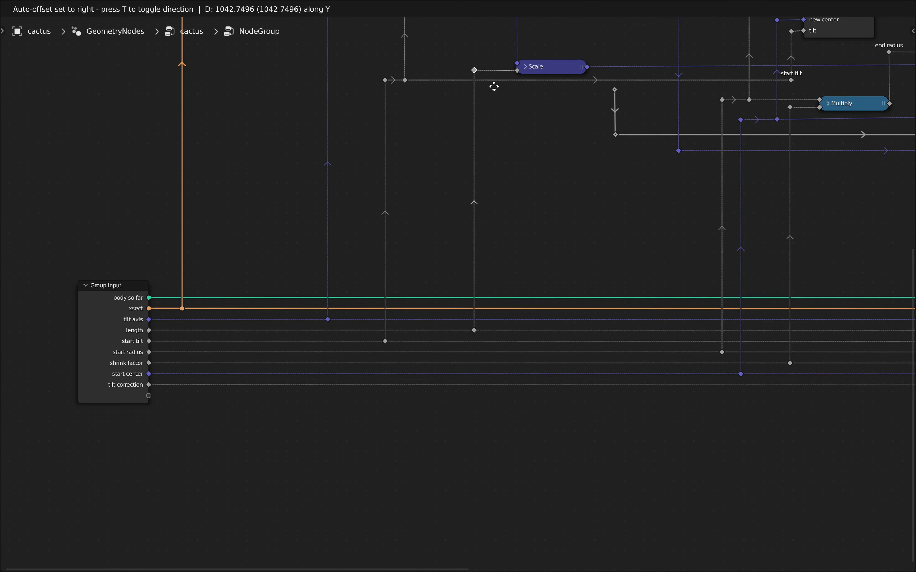
left_click(494, 86)
Label the reroute on the tilt axis pass-through link "tilt axis"
scroll(573, 201, "down", 5)
scroll(278, 186, "up", 2)
scroll(423, 323, "up", 4)
right_click(393, 332)
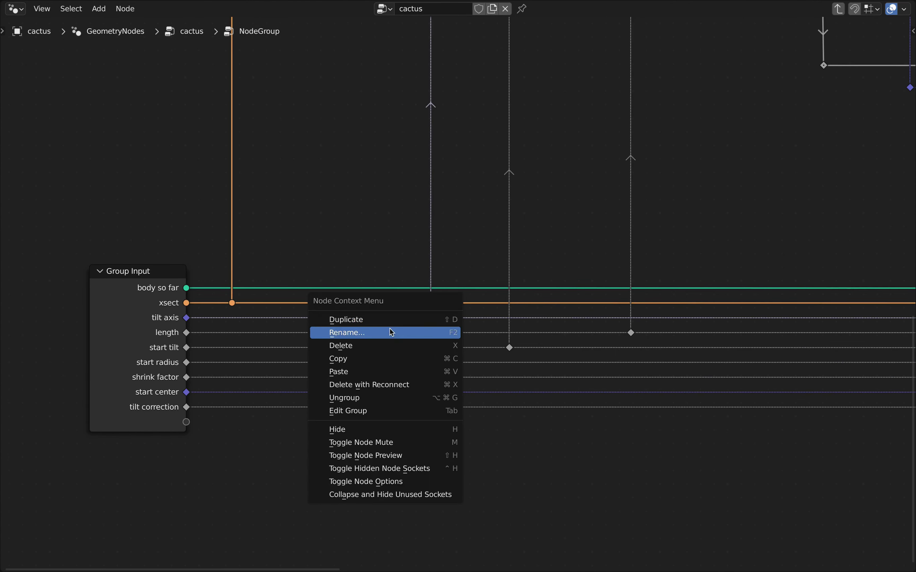
left_click(392, 333)
type("tilt axis")
key("Return")
Label the reroutes on the start tilt and length pass-through links "start tilt" and "length"
right_click(509, 348)
left_click(509, 349)
type("start tilt")
key("Return")
right_click(607, 333)
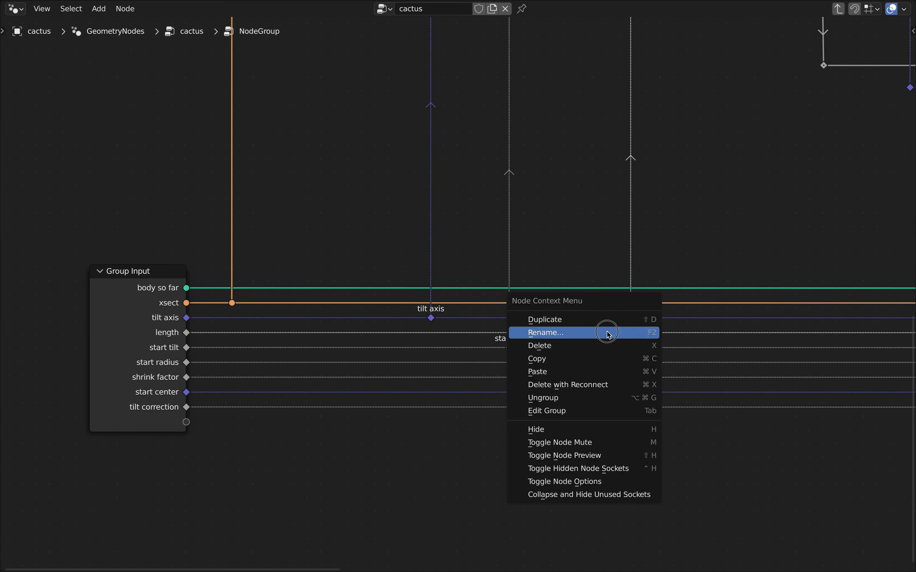
left_click(608, 333)
type("length")
key("Return")
Label the upper corner reroute of the tilt axis branch, left of Vector Rotate, "tilt axis"
scroll(547, 245, "down", 3)
scroll(547, 246, "up", 2)
right_click(458, 96)
left_click(458, 96)
type("tilt axi")
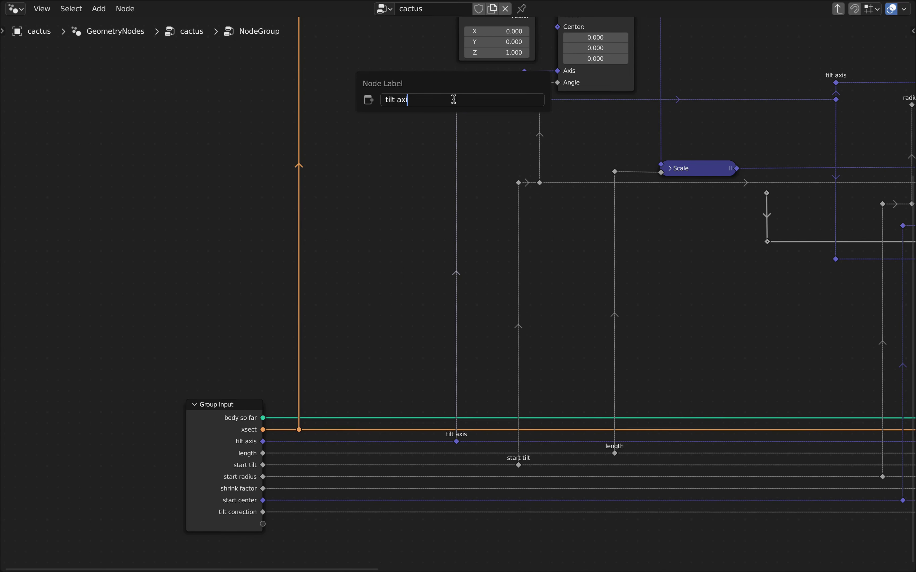
type("s")
key("Return")
Label the upper corner reroutes of the start tilt and length branches near the Scale node "start tilt" and "length"
right_click(519, 183)
left_click(521, 182)
type("start tilt")
key("Return")
right_click(614, 172)
type("length")
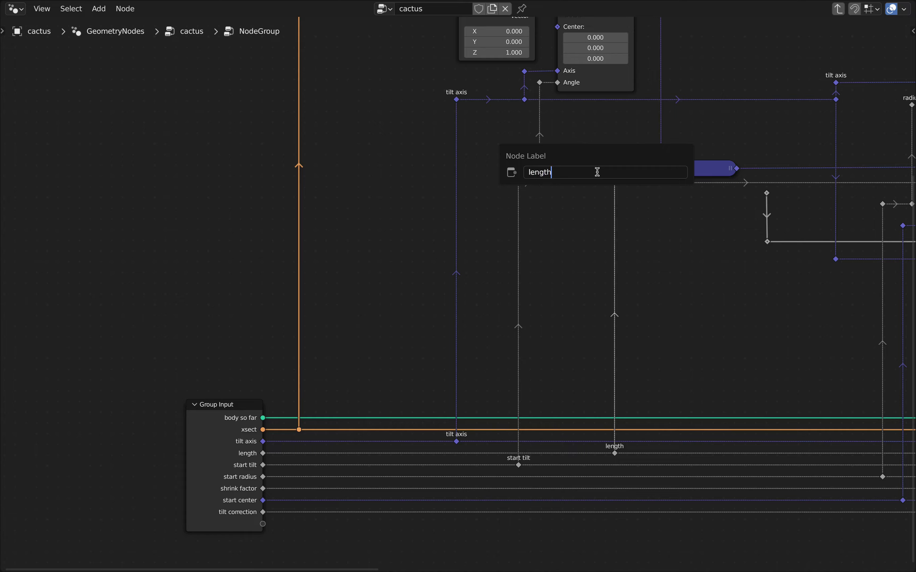
key("Return")
Label both upper corner reroutes of the link running to Spawn Xsect "xsect"
scroll(659, 237, "down", 3)
scroll(286, 264, "up", 3)
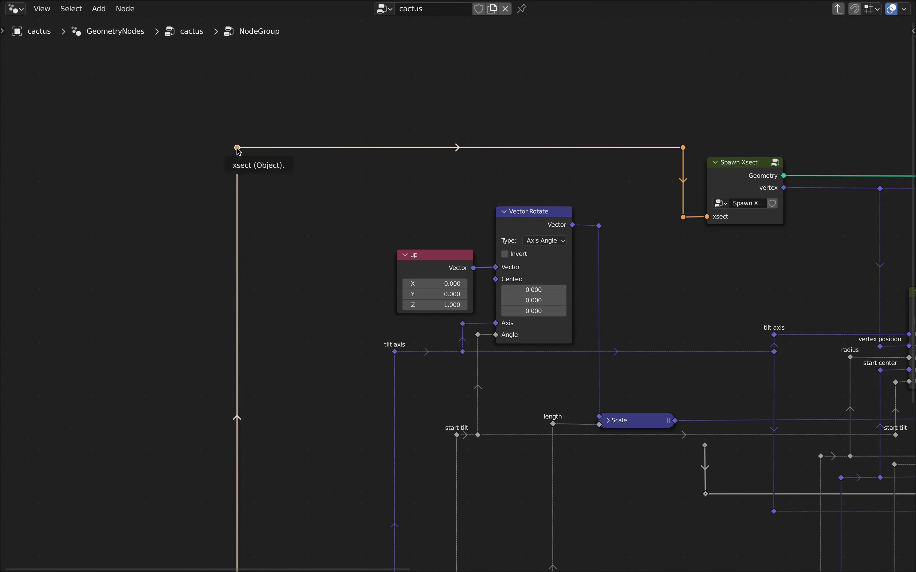
key("F2")
type("xsect")
key("Return")
right_click(683, 147)
left_click(681, 149)
type("xsect")
key("Return")
Label the reroutes on the start radius and start center pass-through links "start radius" and "start center"
scroll(682, 347, "down", 3)
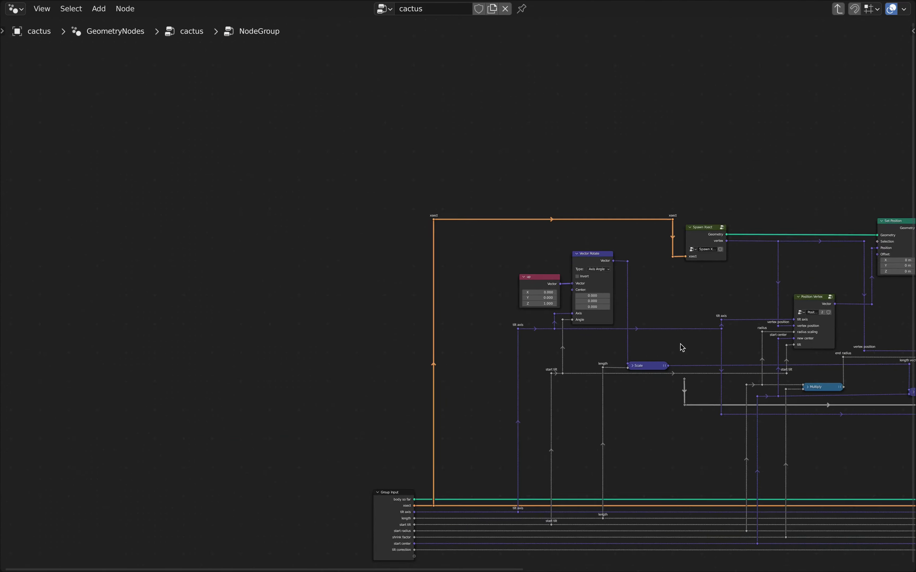
scroll(470, 379, "up", 5)
key("F2")
type("star")
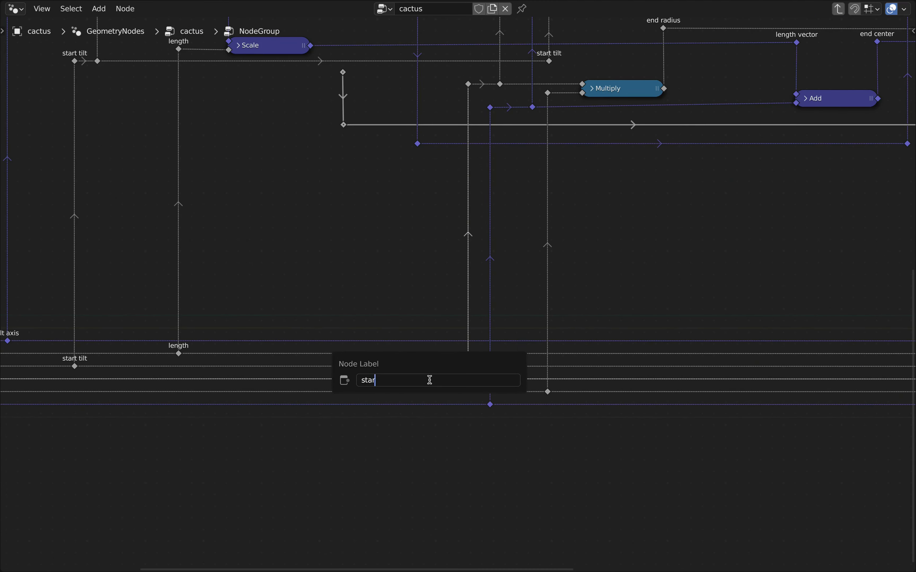
type("t radius")
key("Return")
key("F2")
key("Escape")
scroll(492, 409, "down", 1)
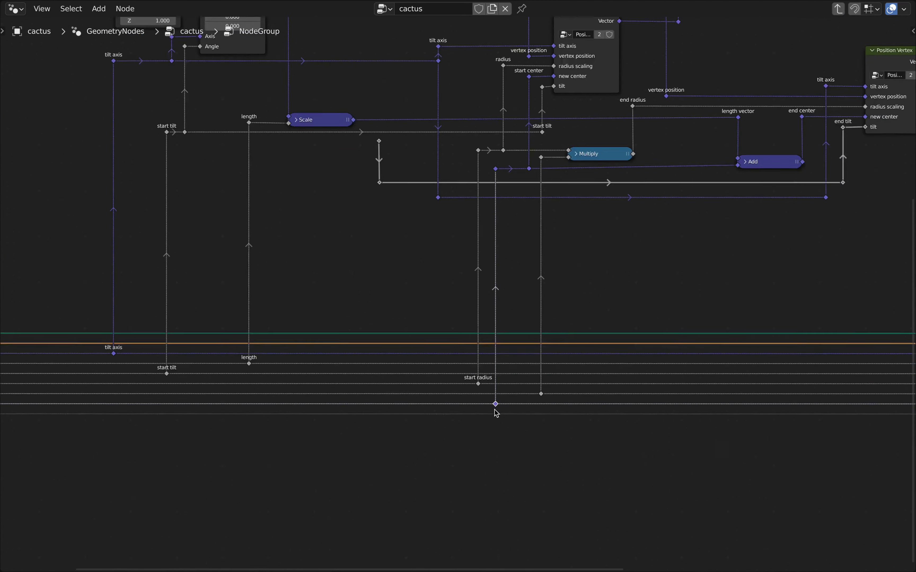
key("F2")
type("start center")
key("Return")
Label the reroute on the shrink factor pass-through link and the one beside the Multiply node's lower input "shrink factor"
scroll(521, 403, "down", 5)
scroll(547, 400, "up", 5)
right_click(545, 396)
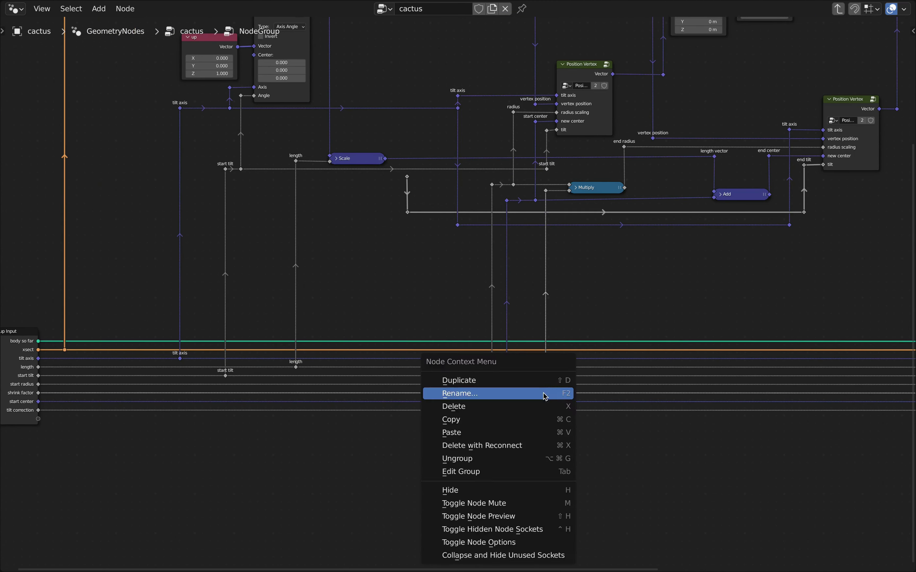
left_click(545, 394)
type("shrink factor")
key("Return")
scroll(545, 190, "up", 4)
left_click(545, 191)
key("F2")
type("shrink factor")
key("Return")
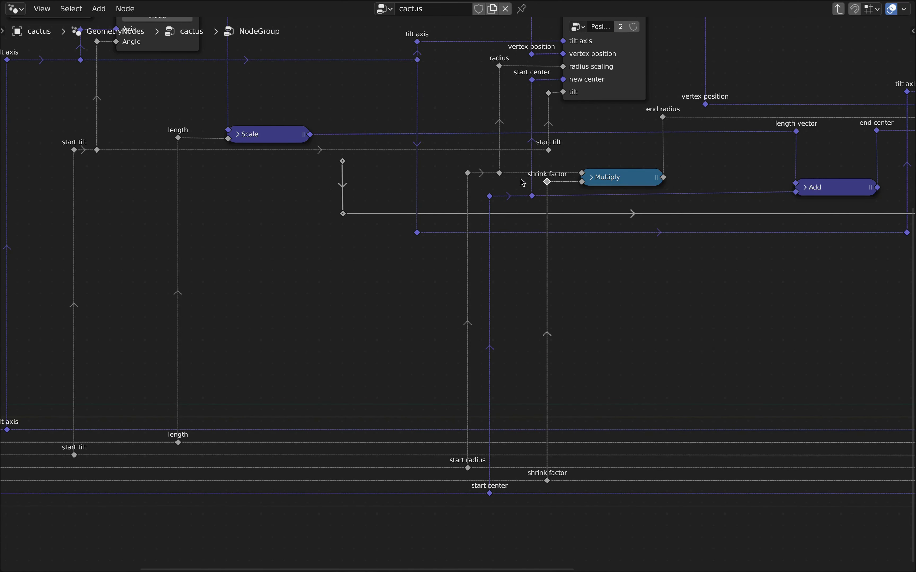
Label the upper corner reroute of the start radius branch, left of the Multiply node, "start radius"
left_click(467, 173)
key("F2")
type("start radius")
key("Return")
scroll(632, 170, "down", 1)
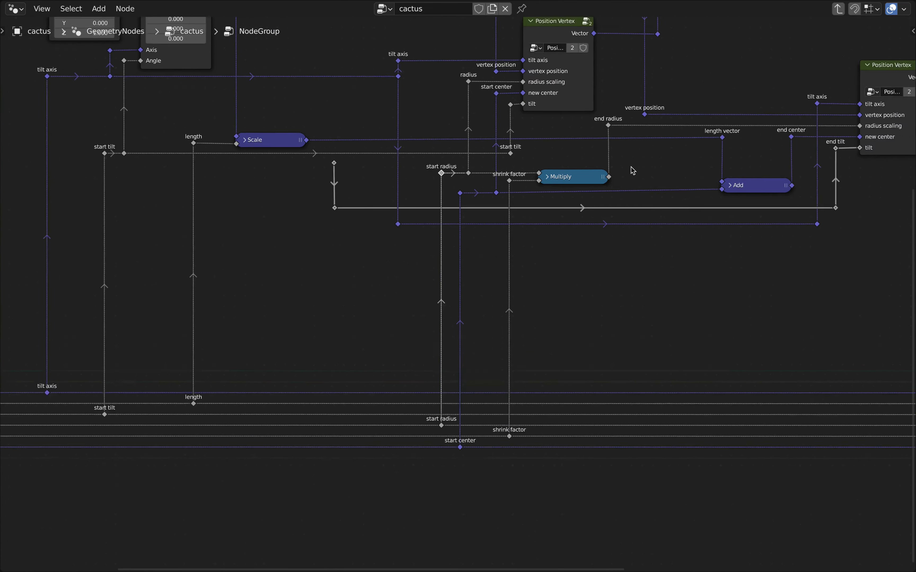
scroll(632, 170, "down", 2)
scroll(646, 247, "up", 5, "ctrl")
scroll(428, 193, "down", 2)
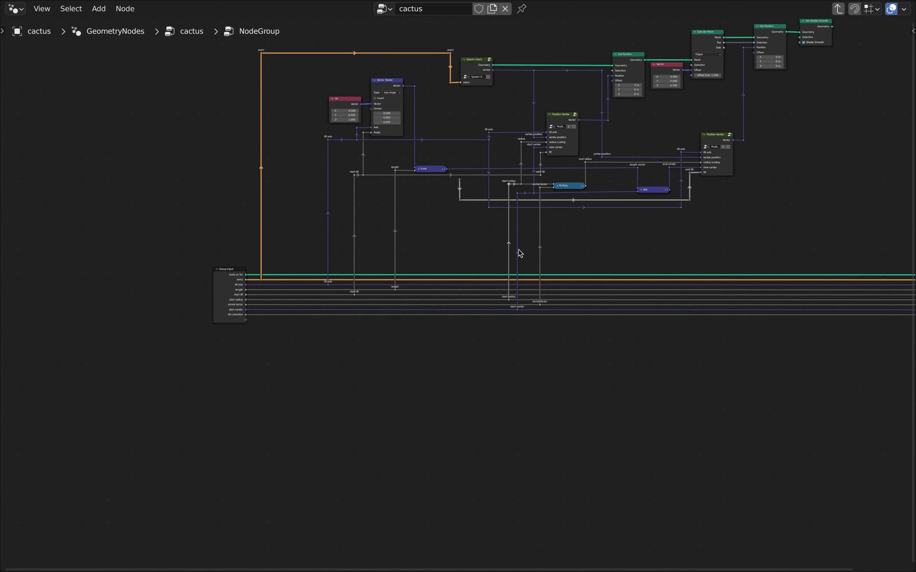
Label the reroute on the first Position Vertex node's output "start vertex position"
scroll(517, 251, "up", 5)
left_click(716, 78)
key("F2")
type("start vertex positio")
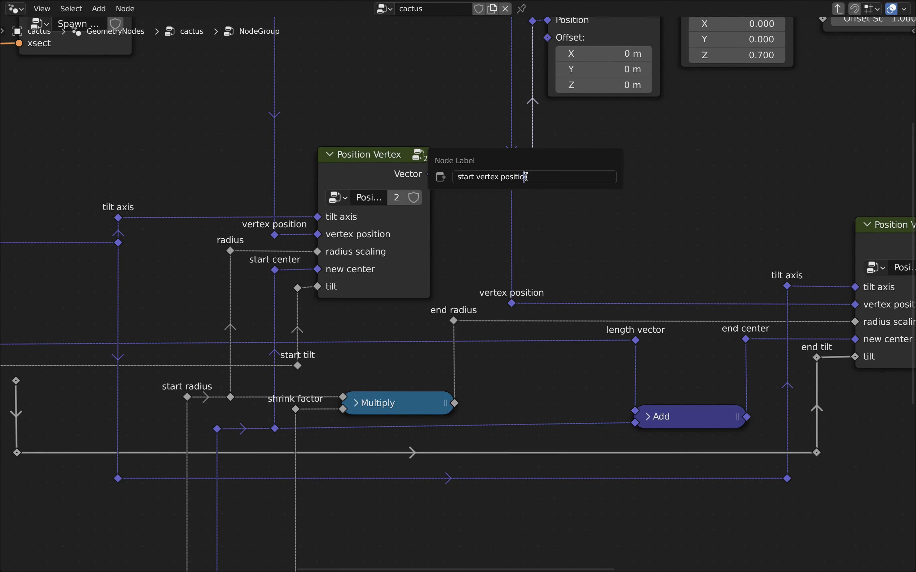
type("n")
key("Return")
Label the reroute on the second Position Vertex node's output "end vertex position"
scroll(566, 213, "down", 5, "ctrl")
right_click(640, 254)
left_click(639, 254)
type("end vert")
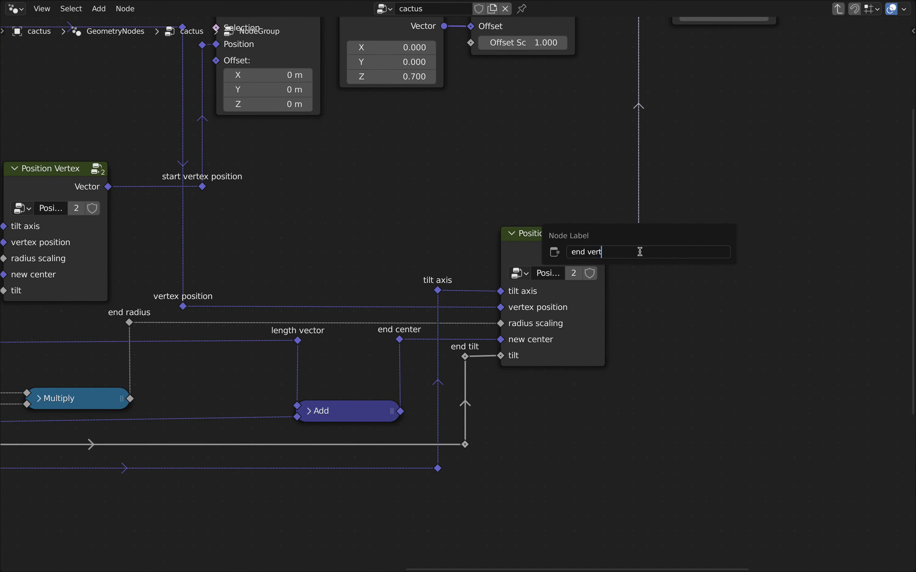
type("ex position")
key("Return")
Move all the segment-building nodes and their reroutes straight down, closer to the pass-through links
scroll(677, 253, "down", 3)
scroll(709, 148, "down", 3)
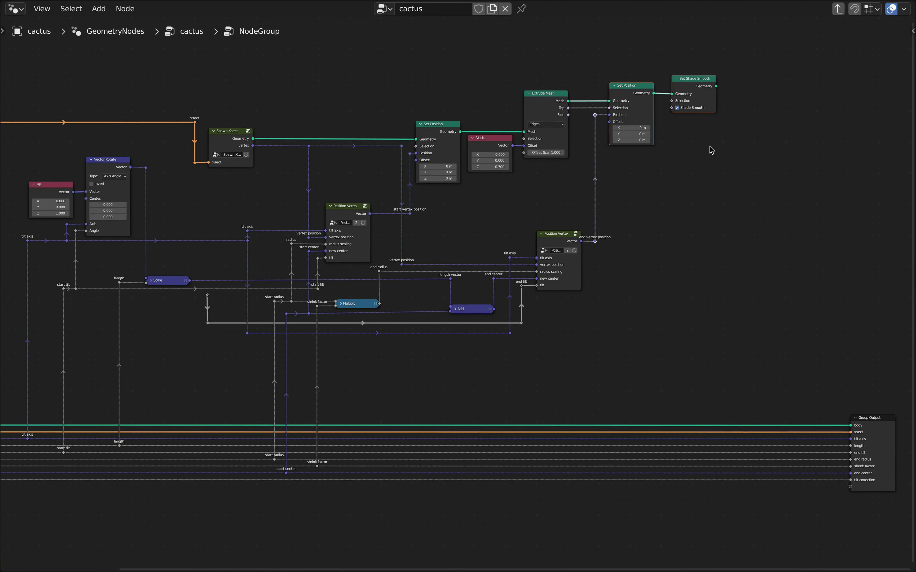
scroll(704, 168, "down", 2)
left_click_drag(116, 60, 776, 265)
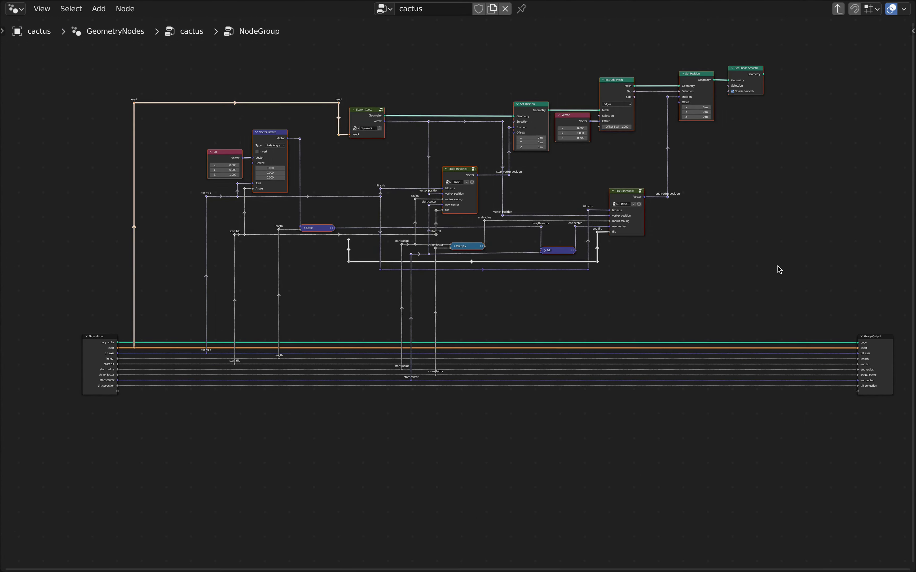
left_click_drag(331, 285, 841, 90, "shift")
key("g")
key("y")
left_click(794, 243)
scroll(791, 239, "down", 3)
middle_click_drag(774, 261, 683, 215)
left_click(683, 214)
scroll(655, 244, "up", 1)
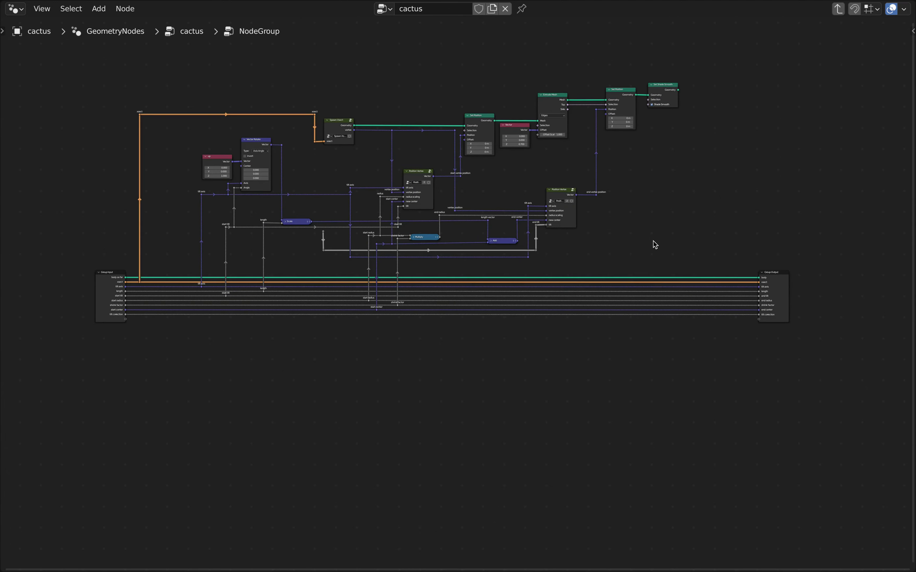
Look over the group's layout from the Group Input across to the Set Shade Smooth node and Group Output
middle_click_drag(624, 252, 692, 263)
scroll(164, 293, "up", 5)
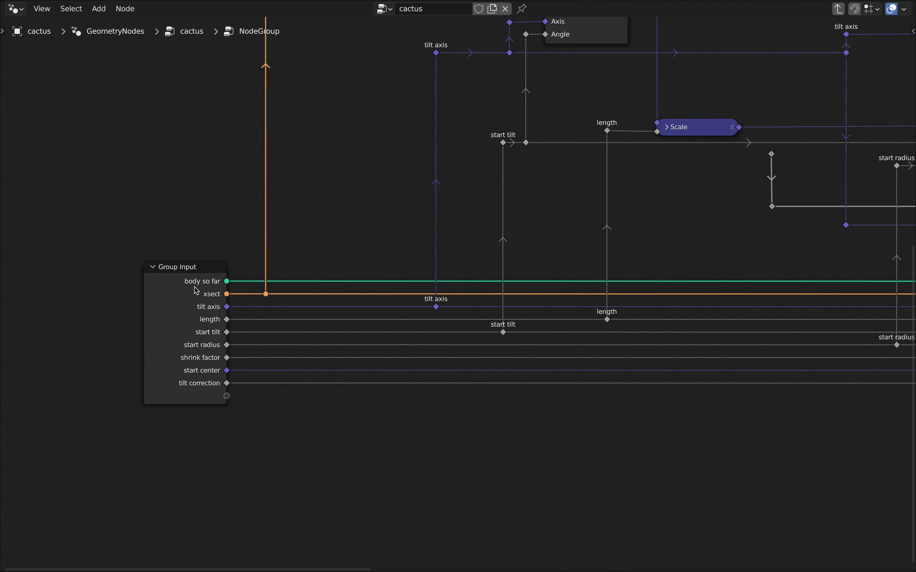
scroll(213, 288, "down", 4)
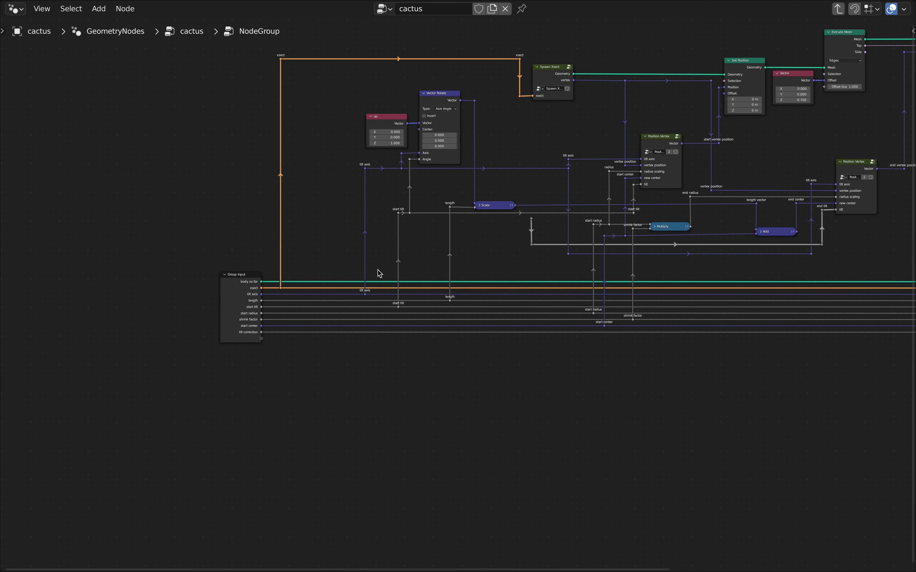
middle_click_drag(660, 270, 386, 295)
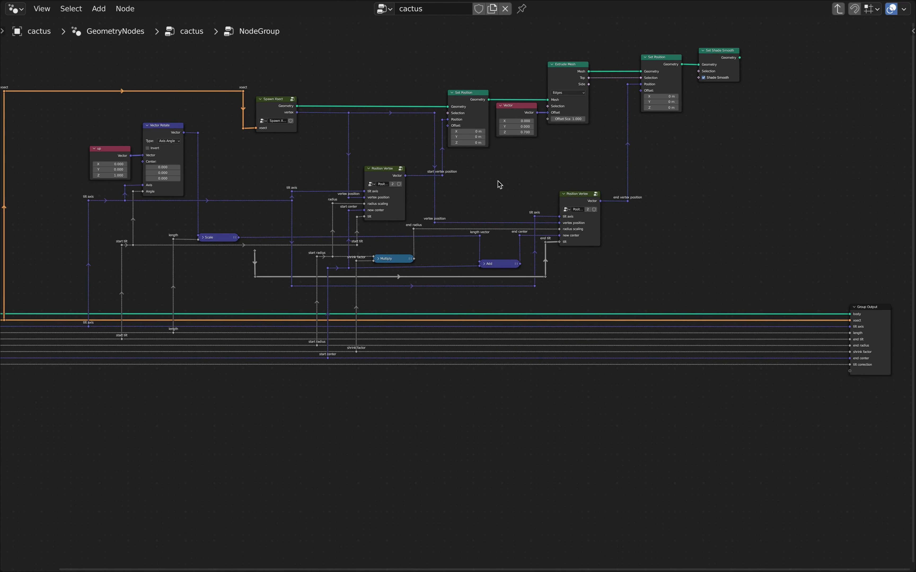
middle_click_drag(769, 130, 637, 165)
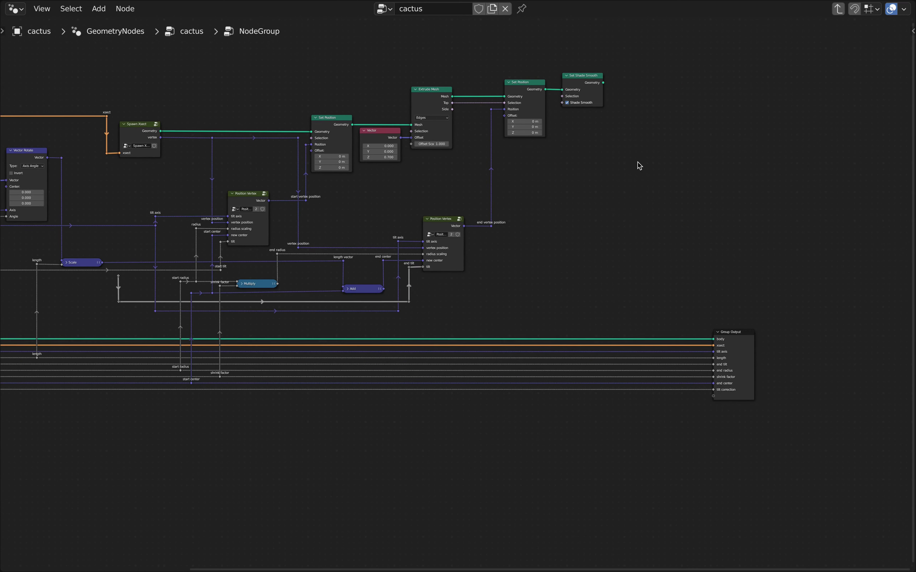
scroll(640, 270, "up", 2)
scroll(662, 261, "down", 1)
Add a Join Geometry node beyond Set Shade Smooth and connect Set Shade Smooth's geometry to it
middle_click_drag(684, 249, 483, 249)
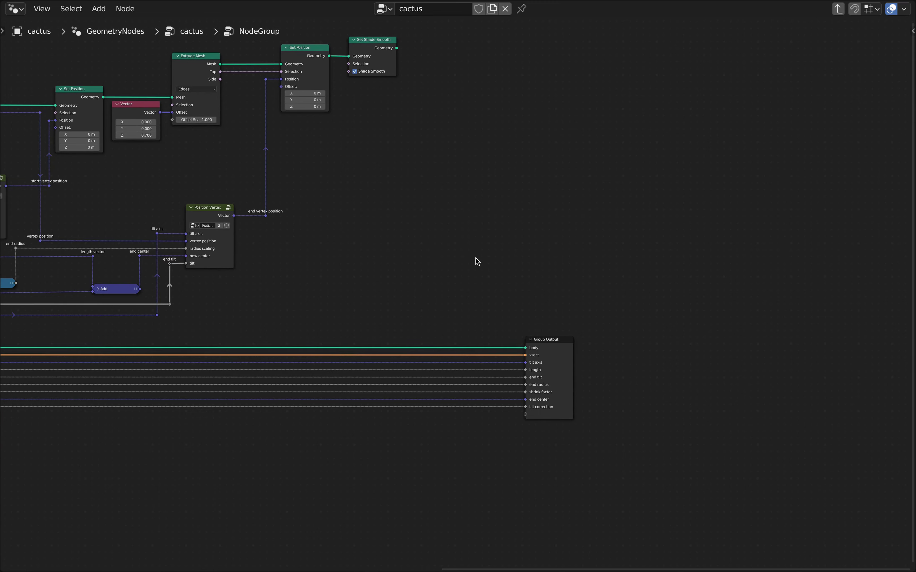
key("shift+a")
type("join")
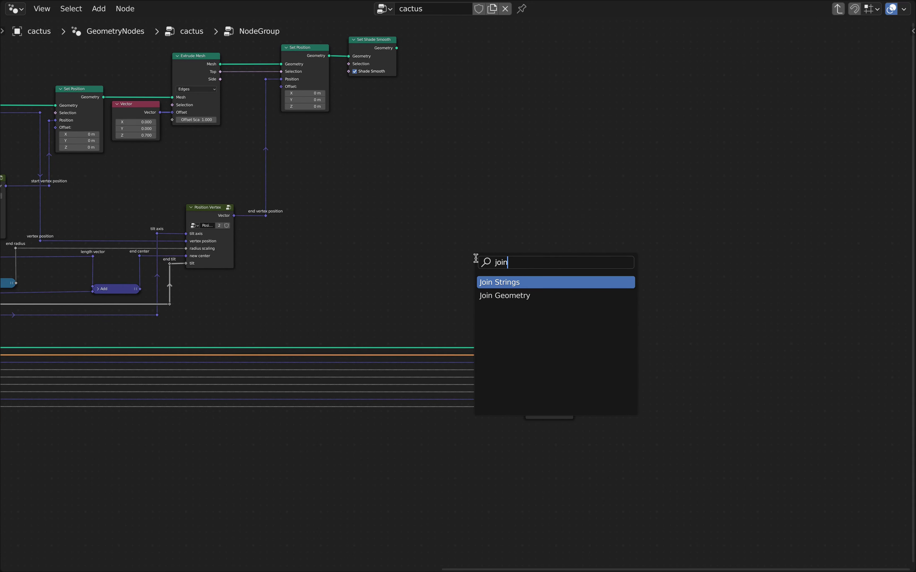
key("Down")
key("Return")
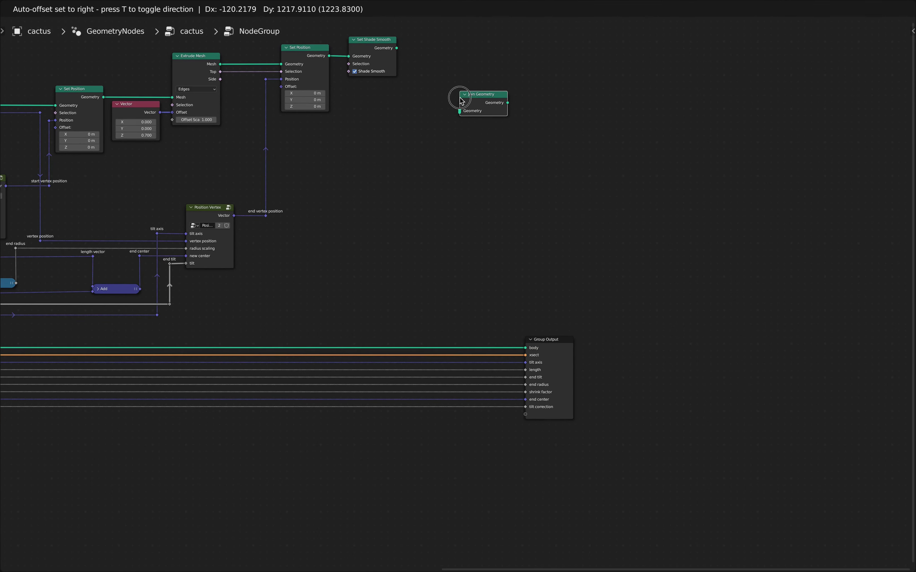
left_click(460, 101)
scroll(431, 166, "up", 3)
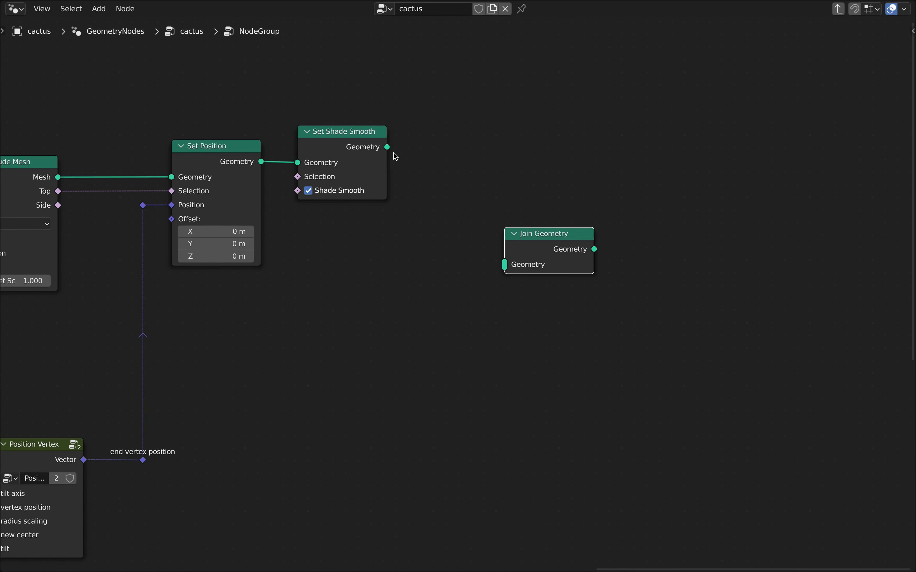
left_click_drag(389, 149, 497, 257)
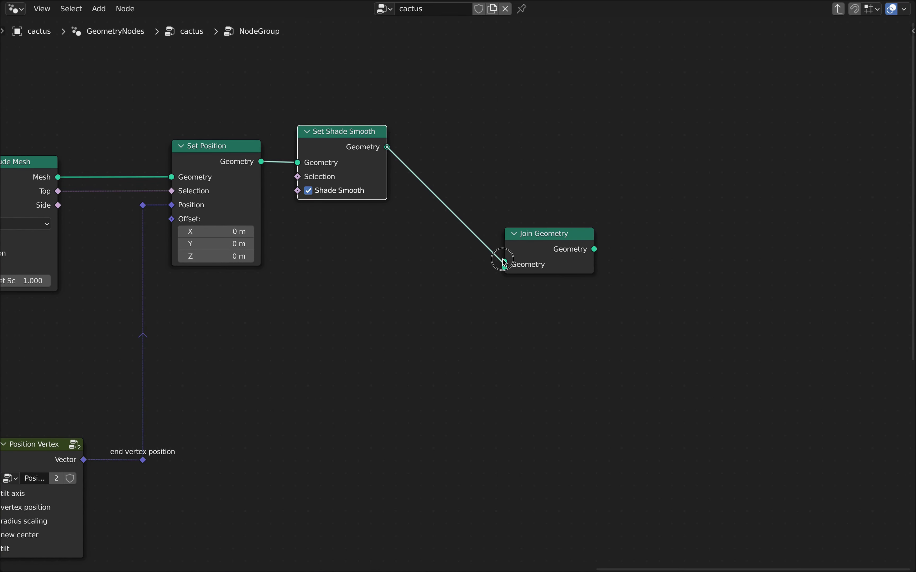
left_click(555, 244)
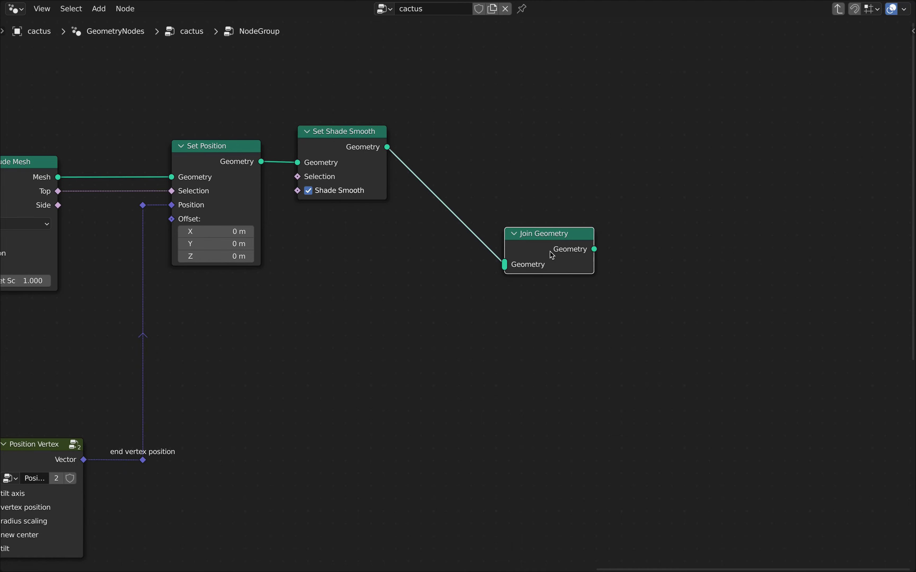
Move the Join Geometry node down to just above the body link, left of the Group Output
scroll(550, 265, "down", 3)
middle_click_drag(550, 293, 545, 196)
scroll(552, 188, "down", 1)
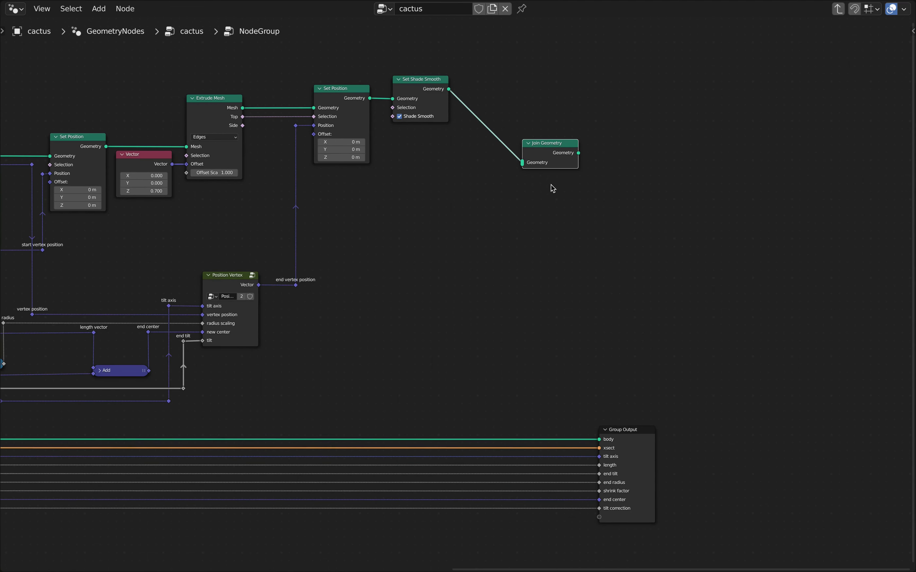
key("g")
left_click(564, 402)
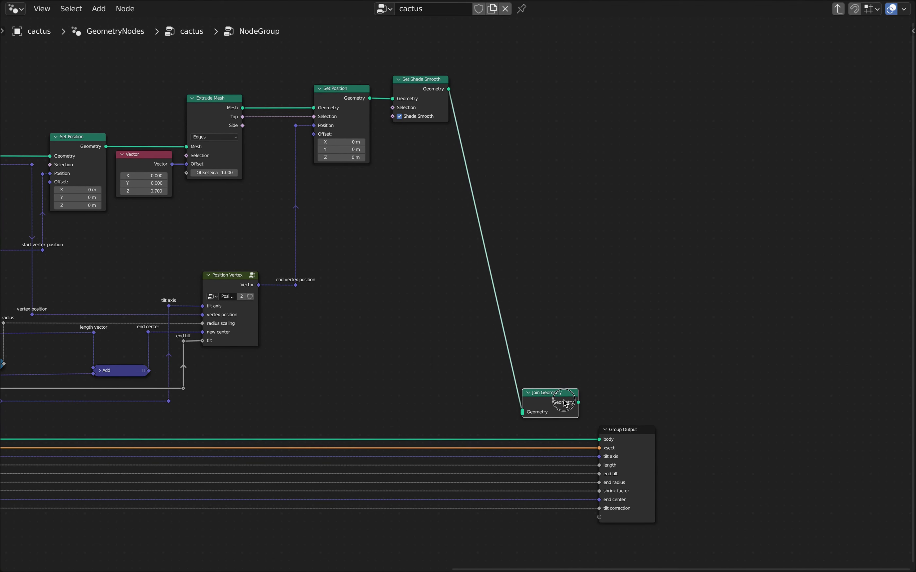
middle_click_drag(586, 406, 592, 289)
scroll(564, 291, "up", 3)
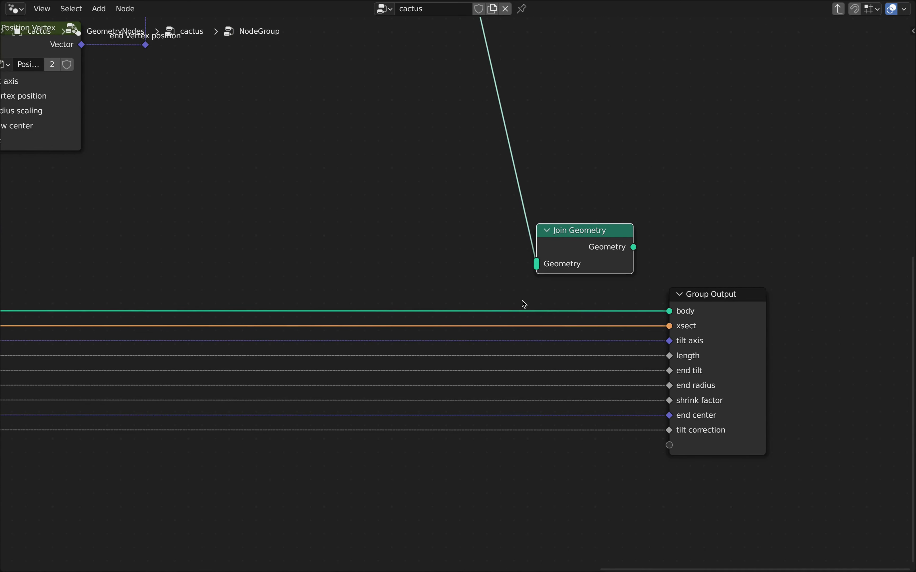
left_click_drag(575, 233, 543, 237)
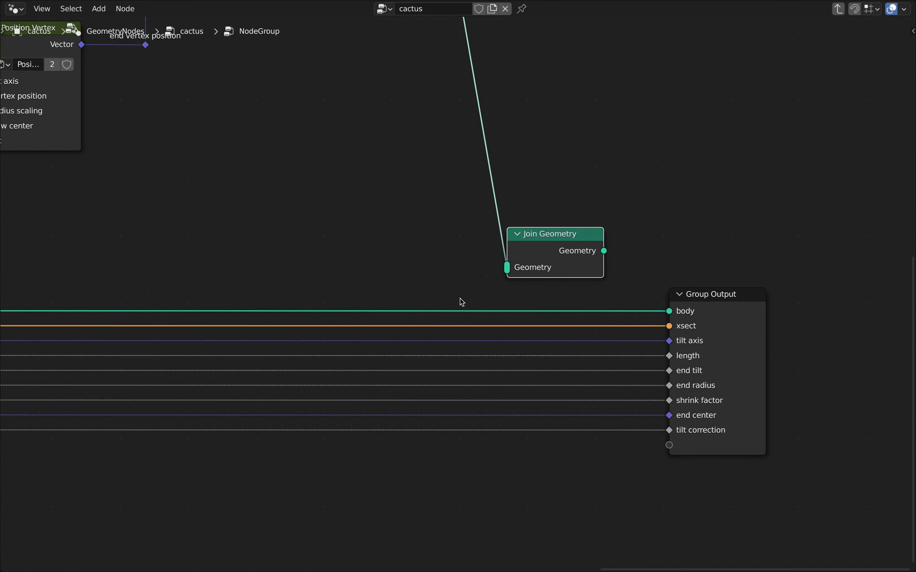
Insert a reroute on the body so far link and connect it to the Join Geometry input
left_click(416, 312)
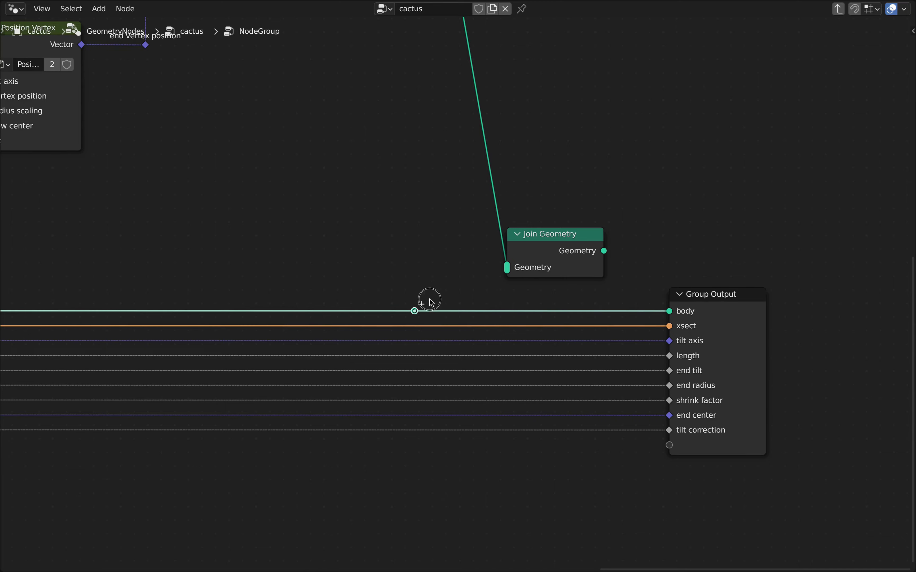
left_click_drag(415, 310, 504, 275)
scroll(532, 290, "down", 2)
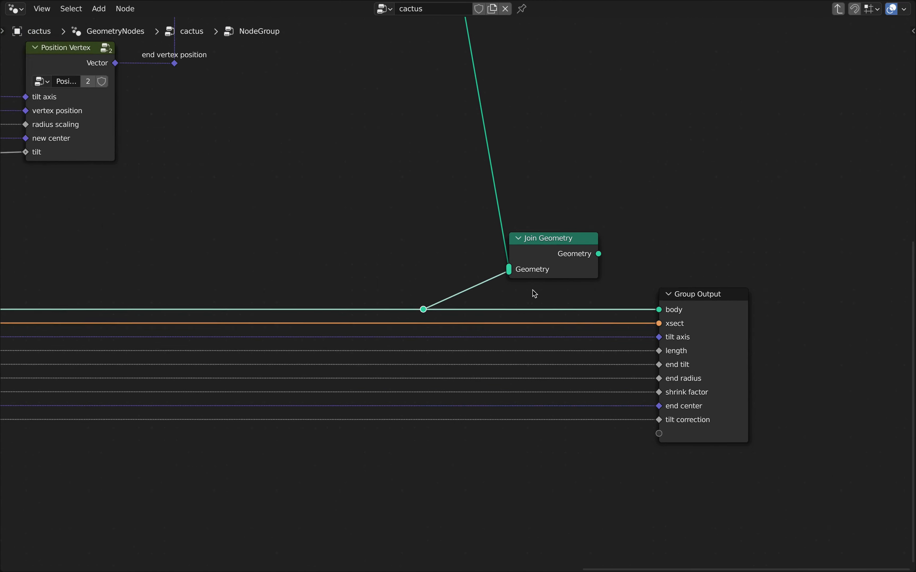
Connect Join Geometry's output to the Group Output's body input through two reroutes forming a squared-off vertical drop
middle_click_drag(606, 285, 478, 287)
scroll(478, 286, "up", 3)
right_click_drag(486, 304, 487, 321, "shift")
left_click_drag(463, 250, 486, 314)
right_click_drag(466, 271, 487, 294, "shift")
key("g")
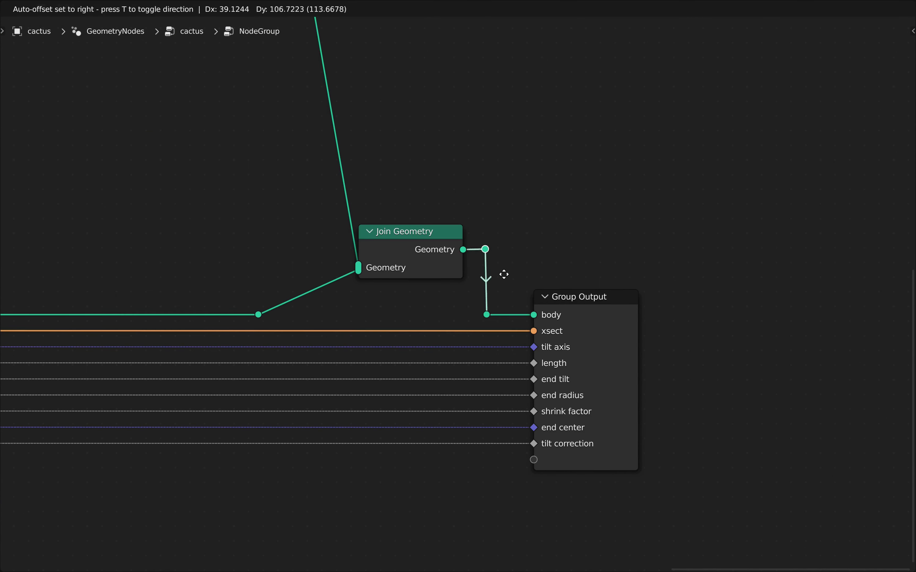
left_click(504, 274)
Square off the body so far and Set Shade Smooth links into Join Geometry with corner reroutes
middle_click_drag(322, 307, 429, 308)
key("g")
mouse_move(393, 288)
right_mouse_down("shift")
mouse_move(422, 306)
mouse_move(465, 300)
mouse_move(444, 271)
right_mouse_up("shift")
left_click(384, 283)
key("g")
left_click(444, 304)
scroll(450, 288, "down", 2)
key("g")
left_click(460, 98)
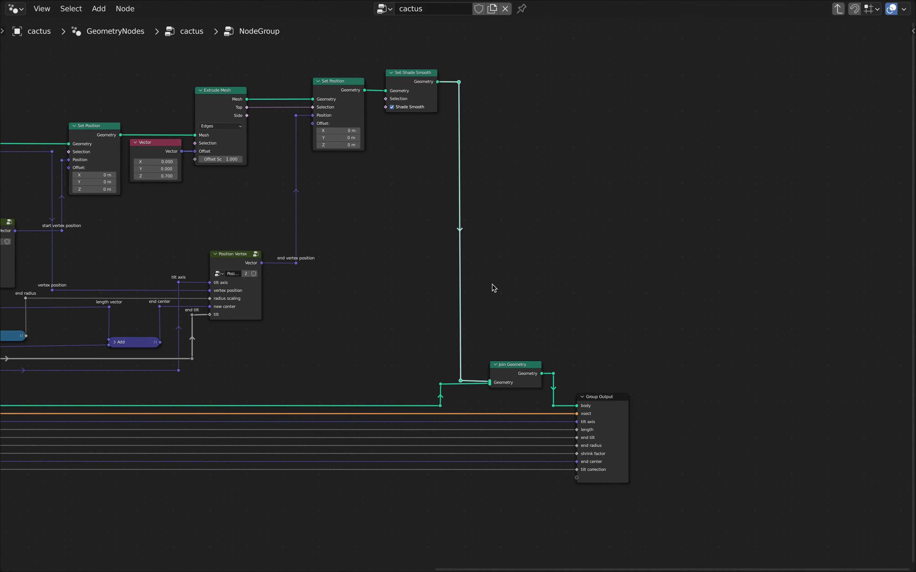
Move the two body so far reroutes horizontally to line up with the vertical link from Set Shade Smooth
left_click_drag(447, 374, 442, 409)
key("g")
key("x")
left_click(471, 389)
left_click(473, 389)
scroll(522, 303, "down", 5)
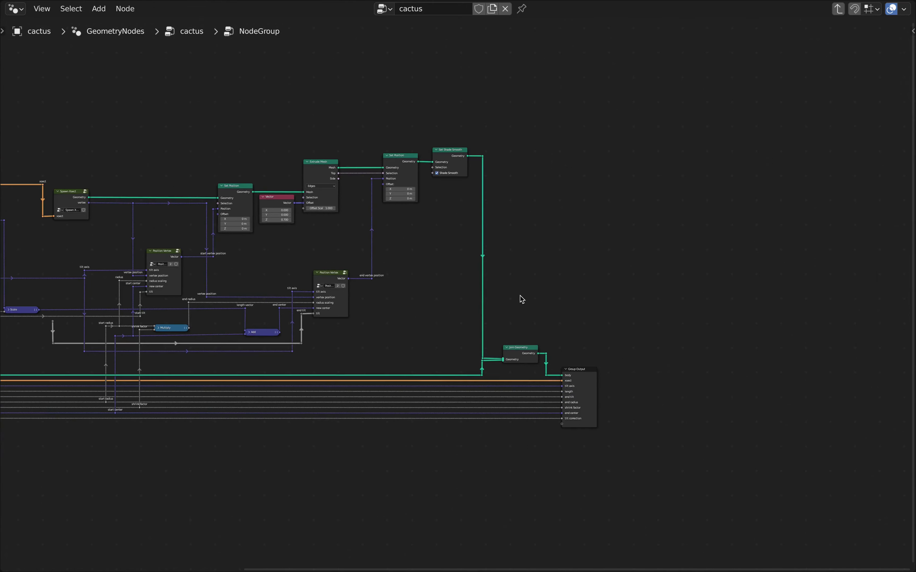
middle_click_drag(412, 342, 741, 316)
scroll(394, 310, "up", 1)
scroll(392, 306, "up", 4)
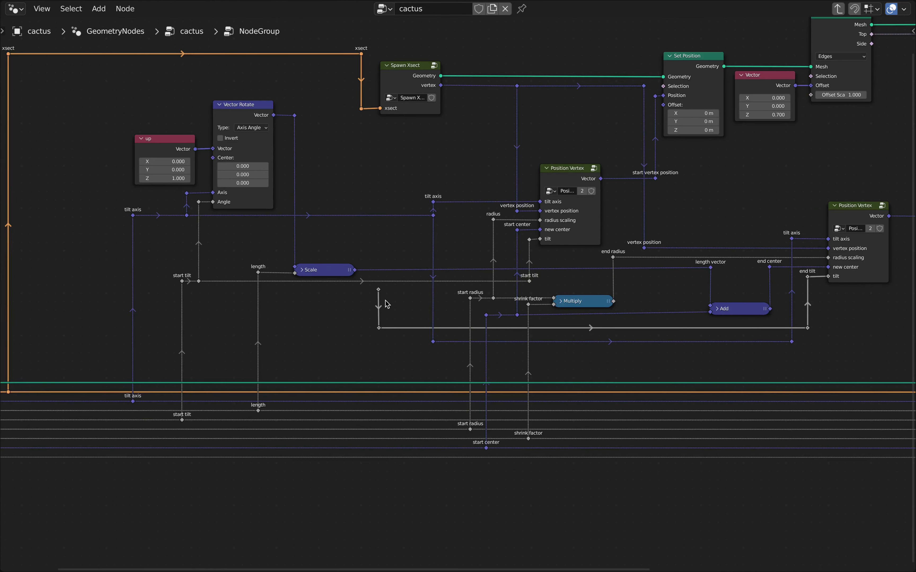
Move the open starting reroute of the end tilt link straight down, below all the Group Input links
middle_click_drag(413, 324, 333, 326)
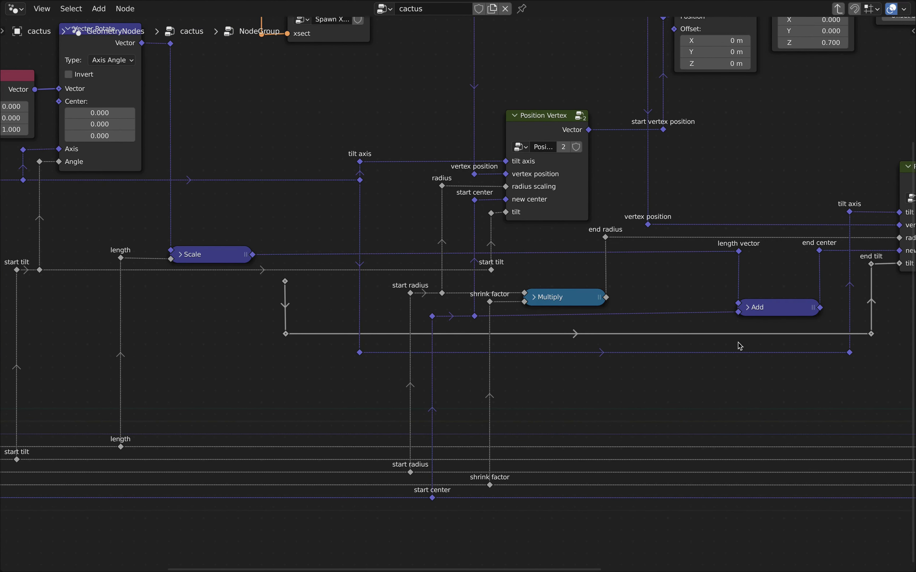
middle_click_drag(779, 335, 585, 332)
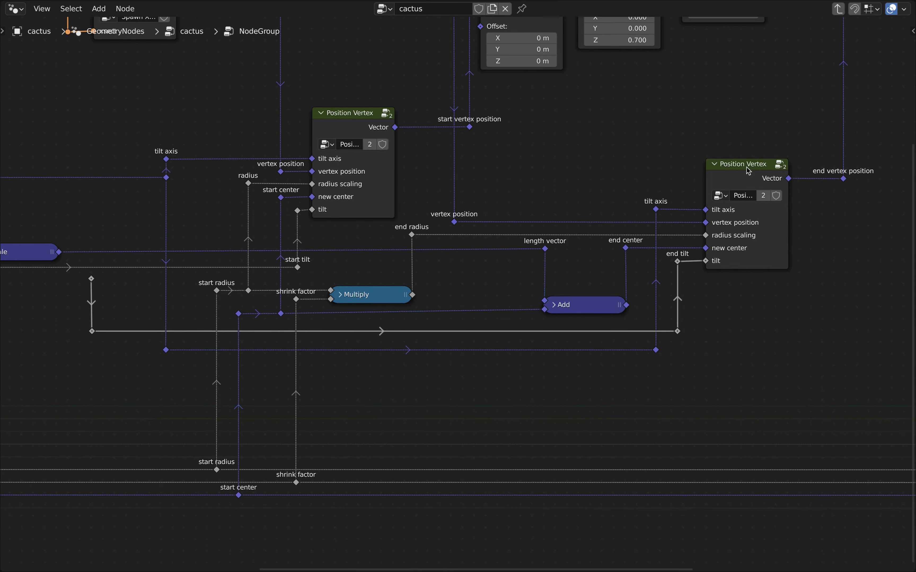
scroll(633, 306, "down", 2)
middle_click_drag(585, 327, 630, 256)
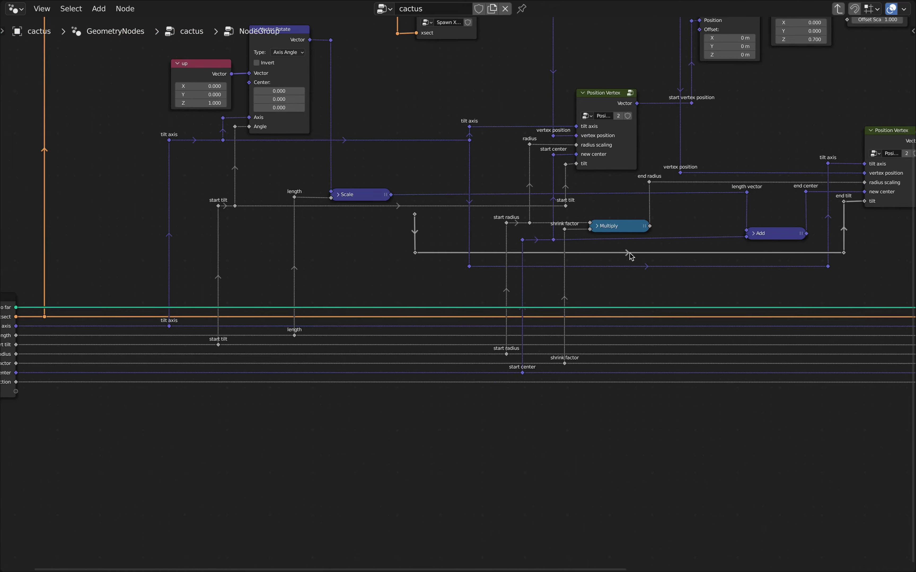
scroll(415, 221, "up", 2)
left_click(415, 216)
scroll(432, 210, "down", 2)
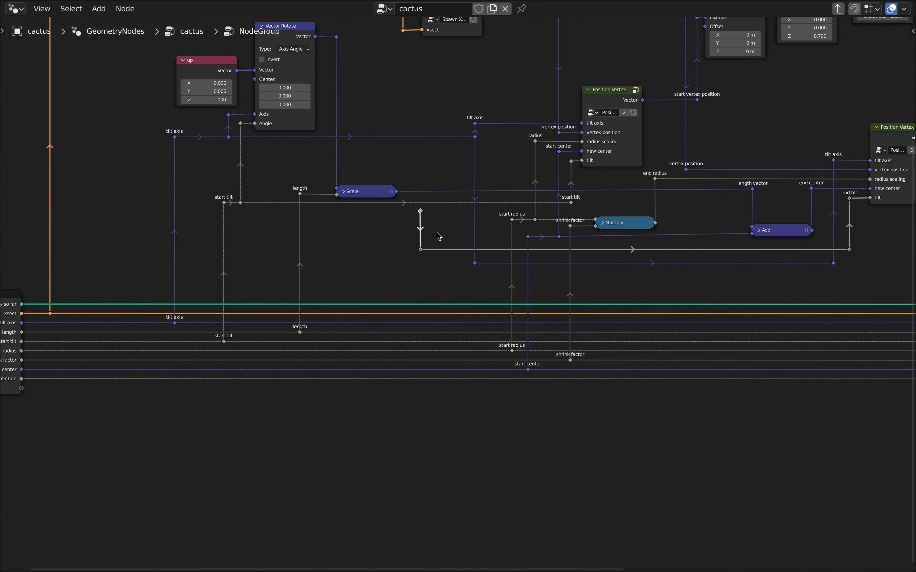
middle_click_drag(434, 224, 465, 156)
scroll(466, 157, "down", 1)
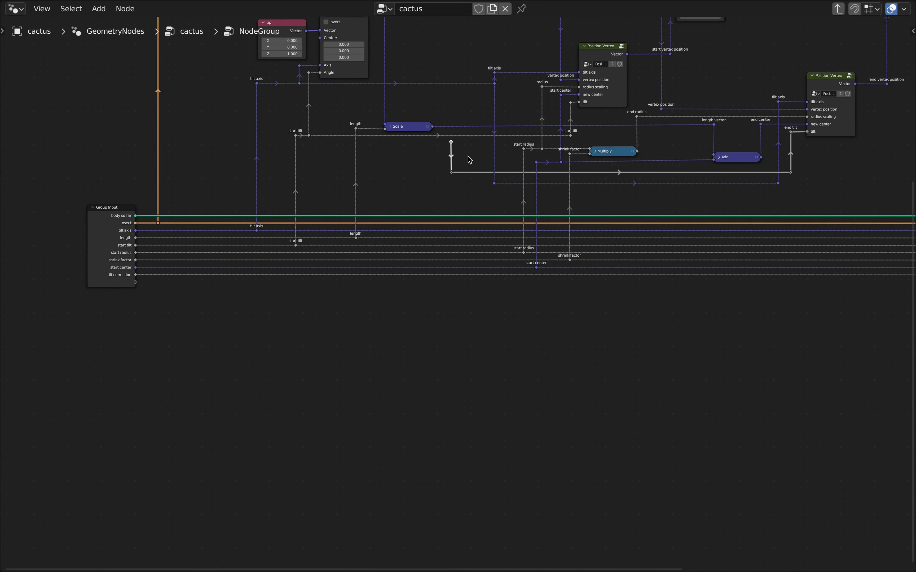
key("g")
key("y")
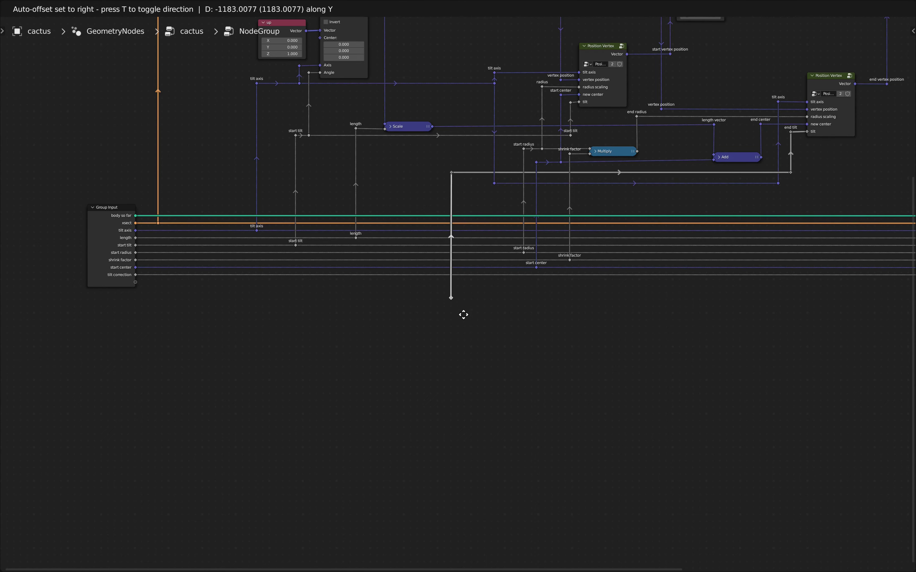
left_click(454, 329)
Insert a reroute on the tilt correction link and branch it to a duplicate reroute placed straight below
scroll(389, 321, "up", 1)
middle_click_drag(411, 321, 525, 343)
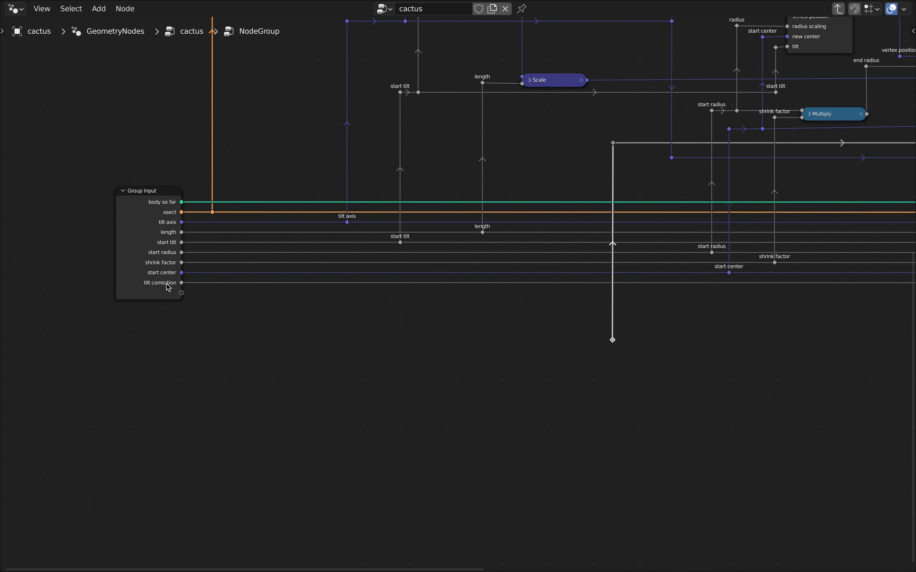
scroll(482, 287, "up", 1)
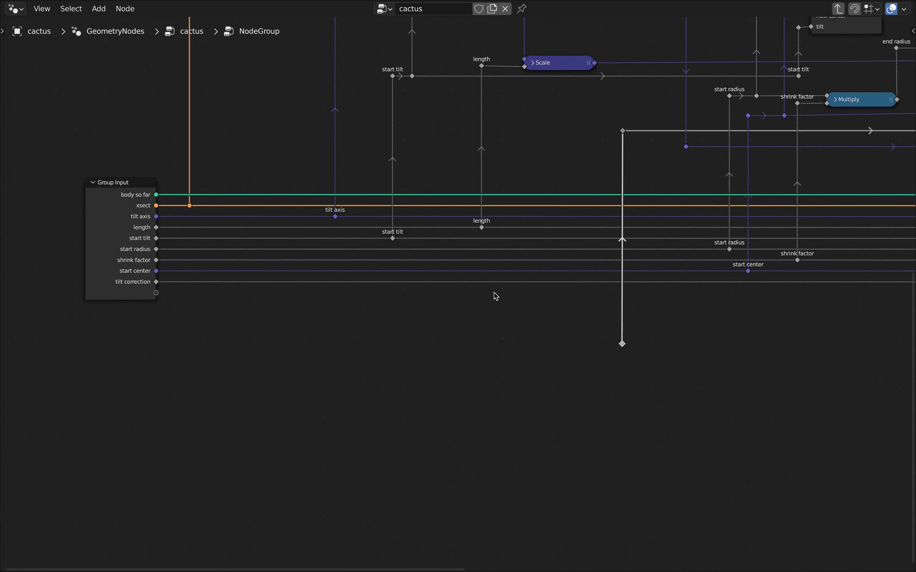
right_click_drag(469, 293, 470, 299, "shift")
key("shift+d")
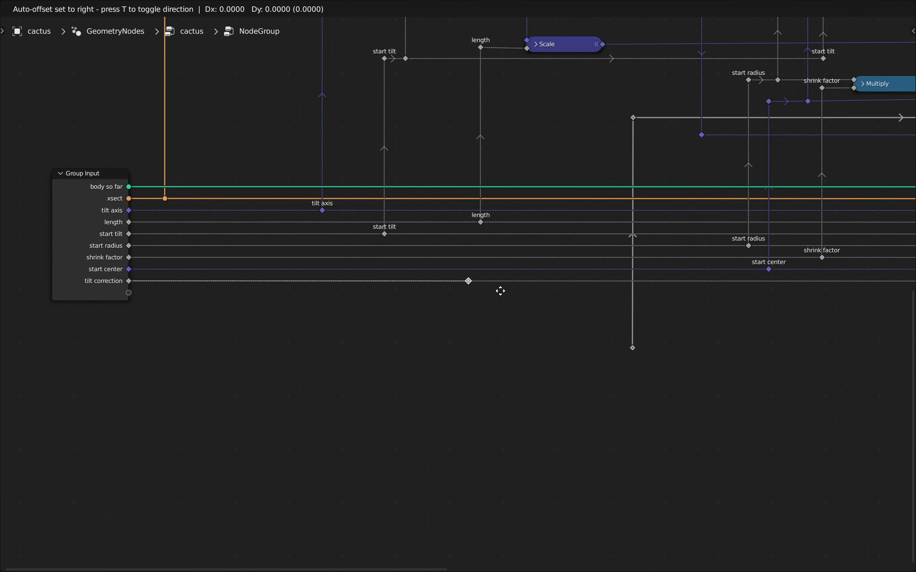
key("y")
left_click(495, 347)
left_click_drag(470, 282, 469, 338)
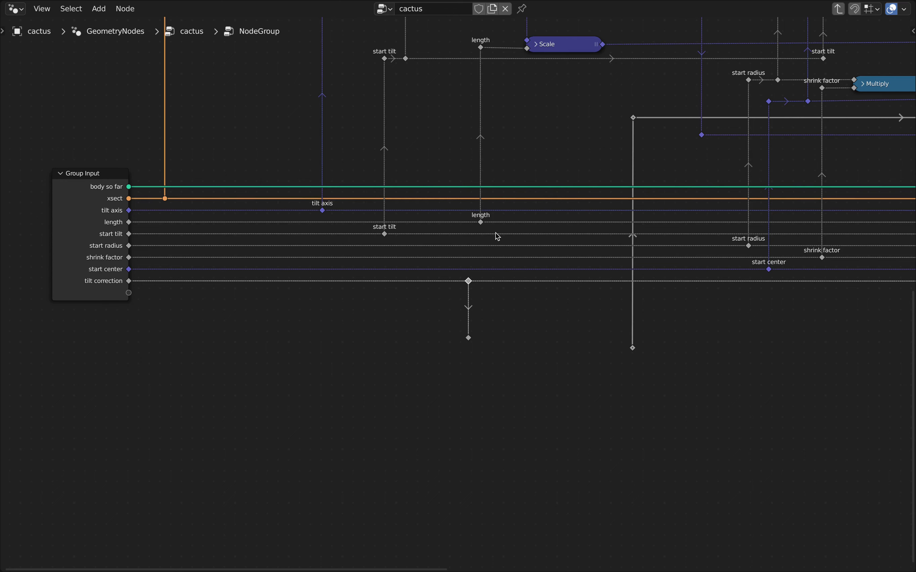
Insert a reroute on the start tilt link and branch it to a duplicate reroute directly below the Group Input links
right_click_drag(494, 230, 496, 244, "shift")
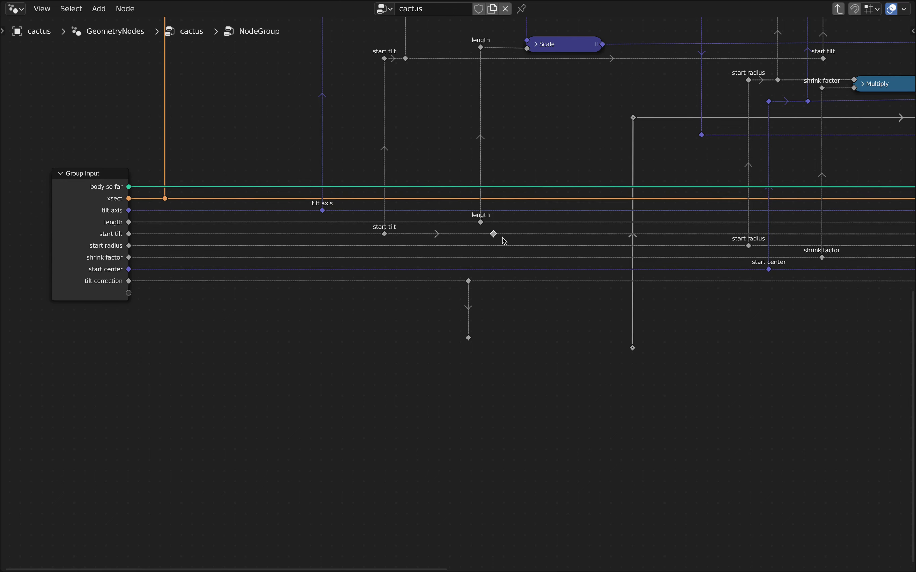
key("shift+d")
key("y")
left_click(498, 327)
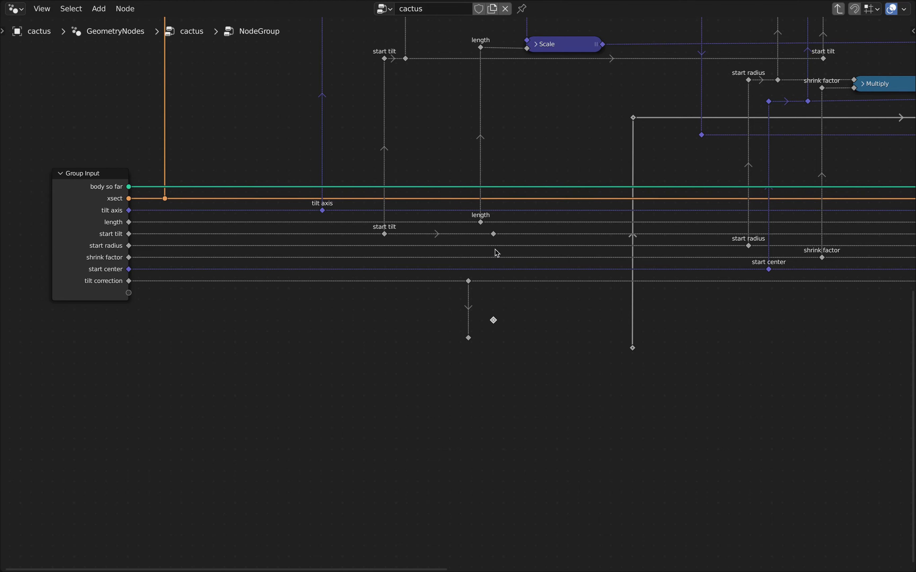
left_click_drag(493, 234, 494, 320)
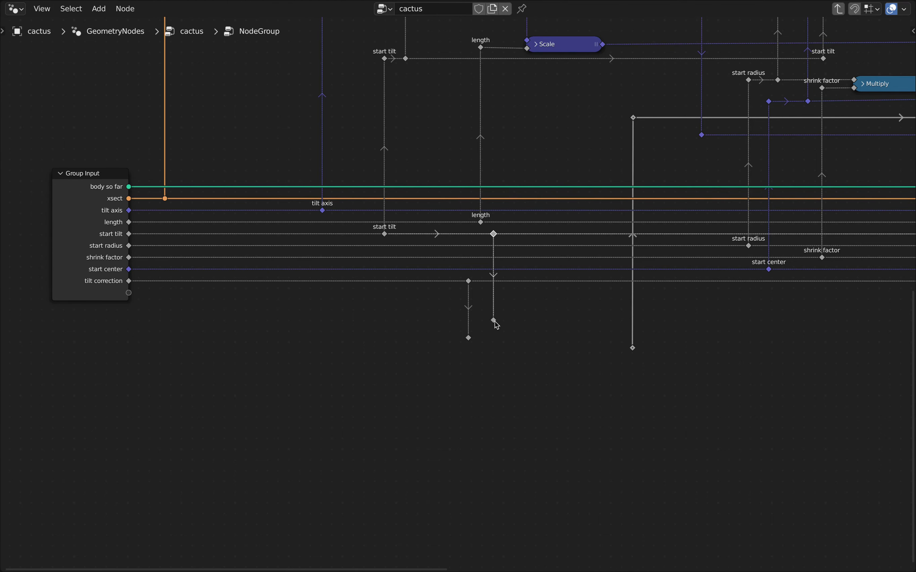
scroll(515, 329, "down", 1)
scroll(530, 328, "down", 2)
scroll(431, 288, "up", 4)
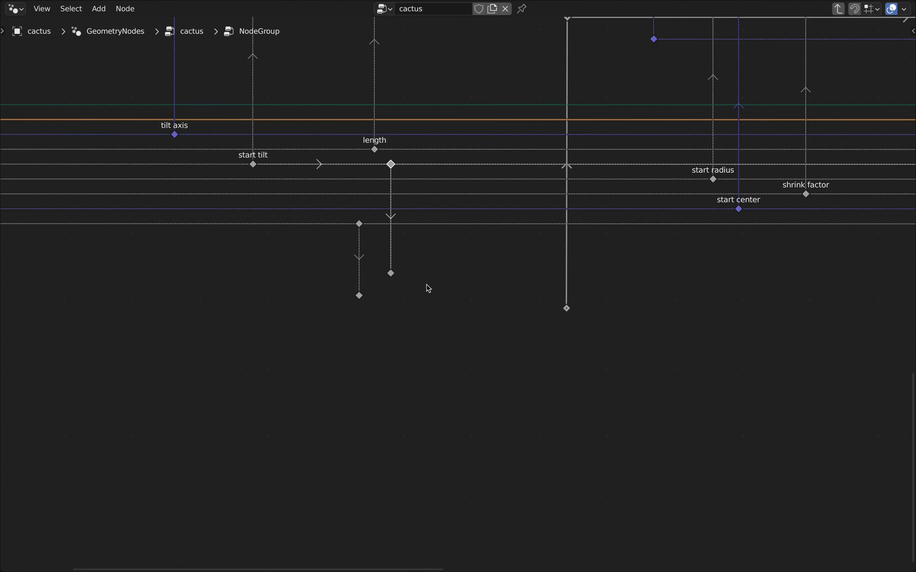
left_click(354, 297)
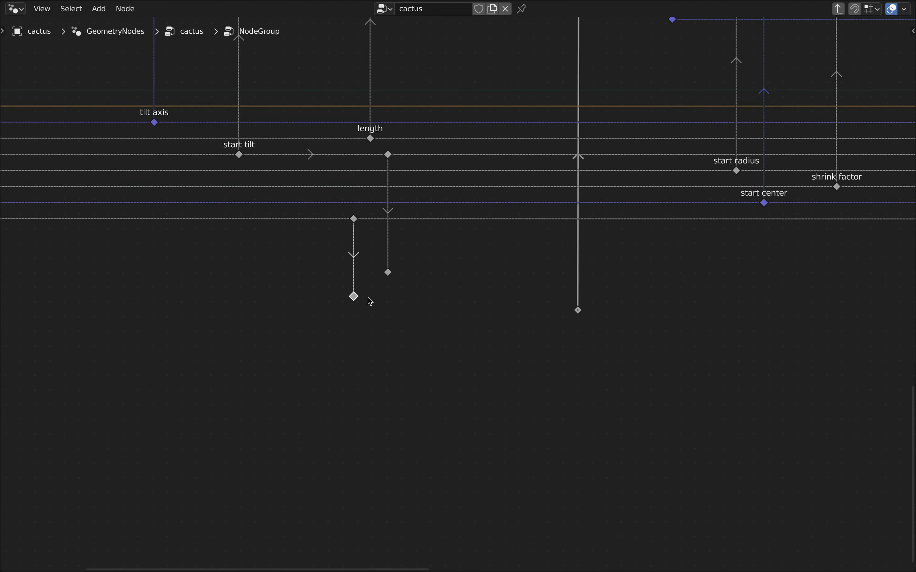
scroll(369, 299, "down", 2)
middle_click_drag(379, 302, 433, 288)
scroll(435, 290, "up", 2)
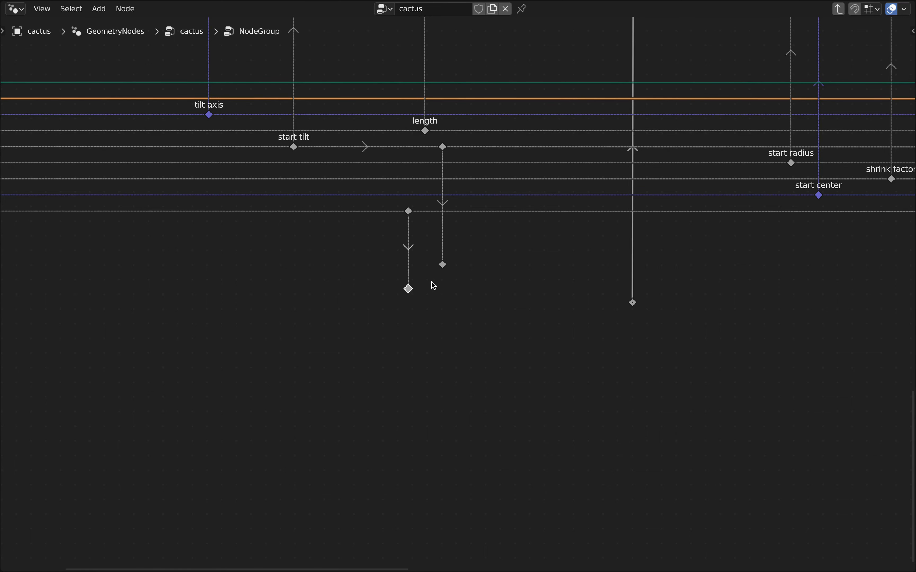
scroll(431, 291, "up", 2)
scroll(431, 290, "down", 4)
scroll(431, 288, "down", 1)
scroll(470, 290, "up", 3)
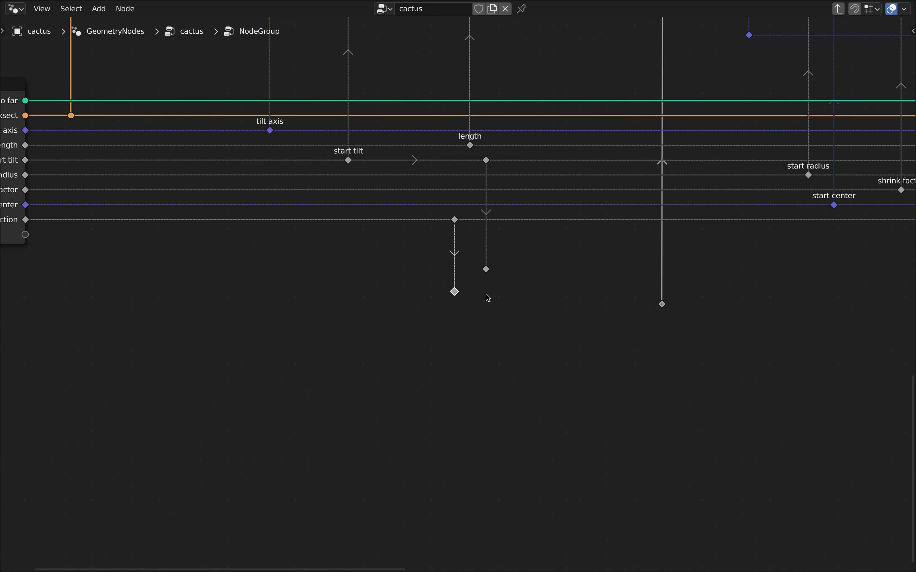
Add a Math node set to Multiply beside the start tilt and tilt correction branches and collapse it
key("q")
left_click(490, 295)
left_click(543, 312)
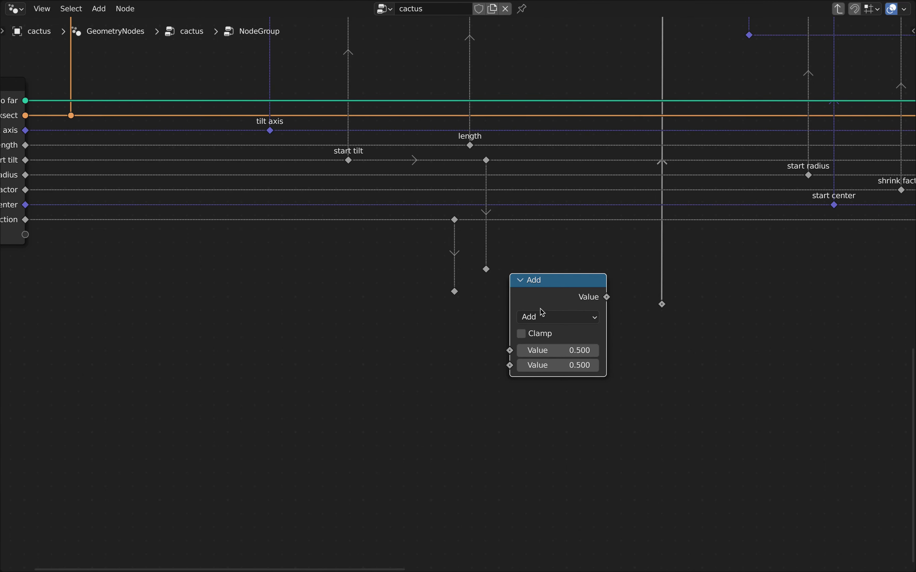
left_click(543, 313)
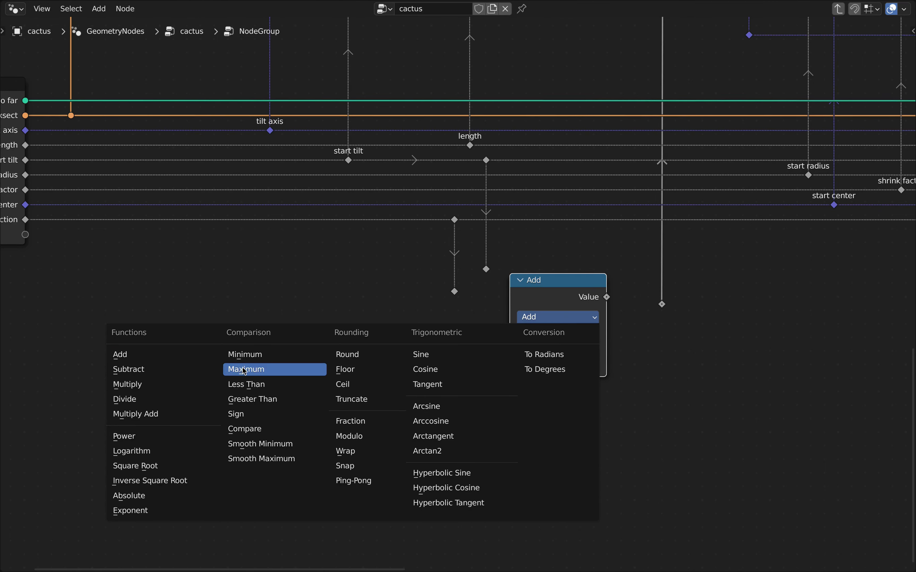
left_click(137, 385)
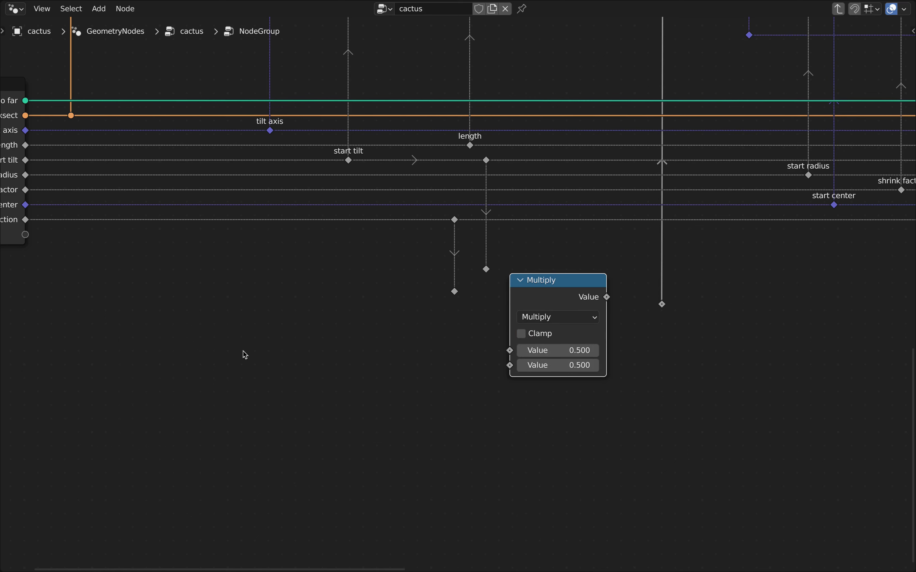
left_click(521, 281)
scroll(533, 283, "up", 2)
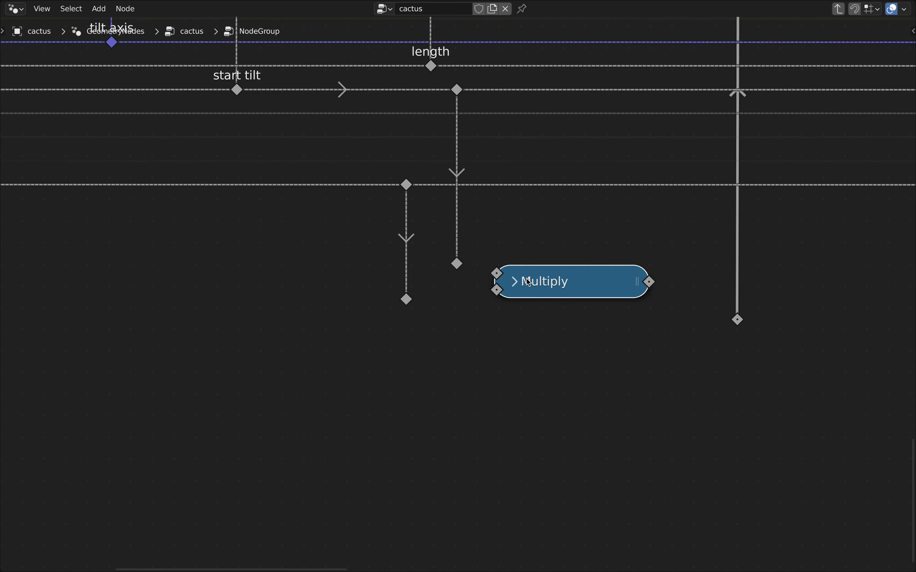
Connect the start tilt and tilt correction branches to the Multiply inputs and its output to the end tilt reroute
left_click_drag(456, 263, 497, 273)
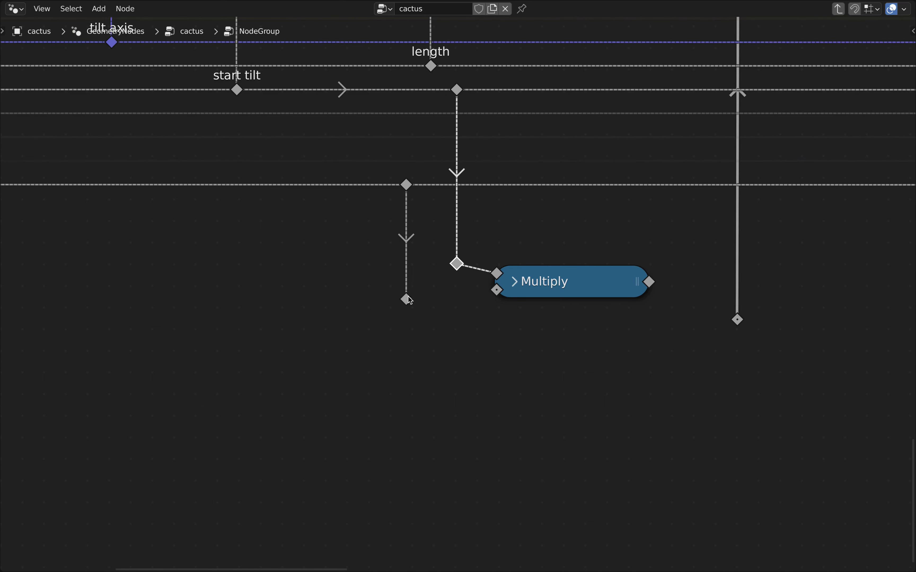
left_click_drag(406, 299, 497, 290)
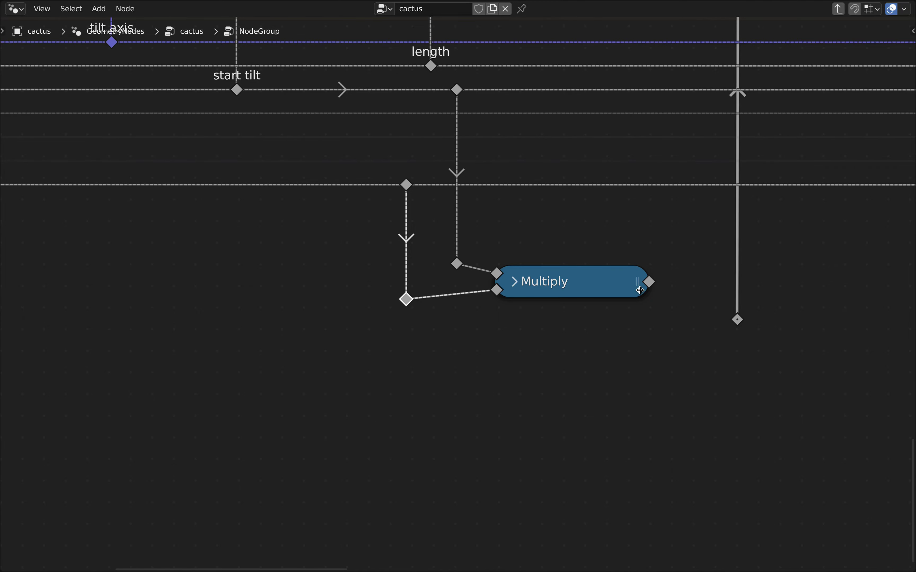
left_click_drag(652, 282, 746, 321)
scroll(639, 317, "down", 4)
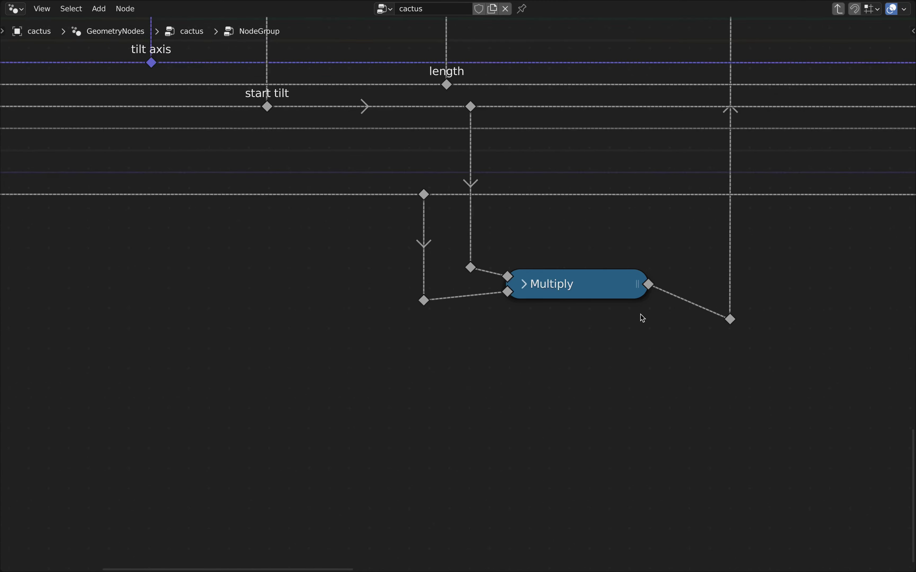
Insert a reroute on the end radius link and branch it to a duplicate reroute straight below
middle_click_drag(742, 315, 395, 324)
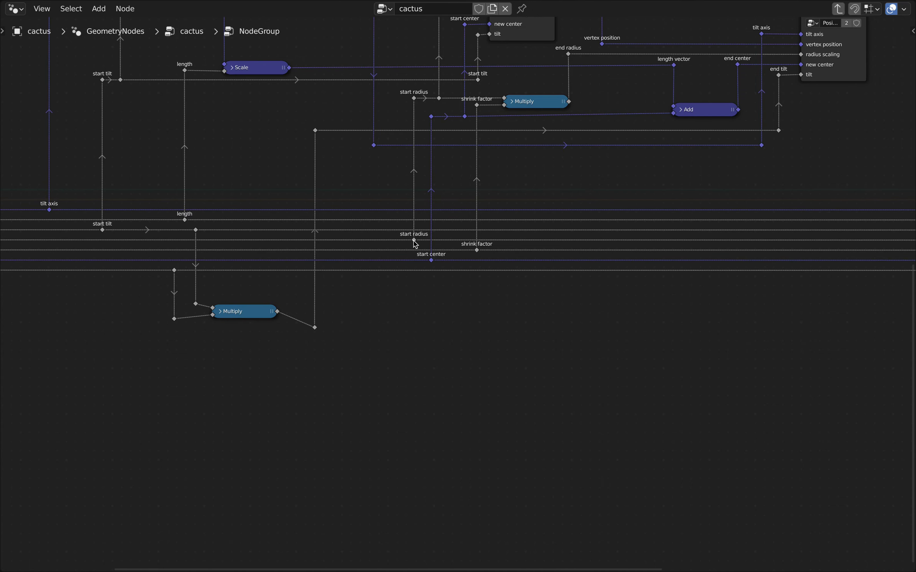
scroll(415, 244, "down", 4)
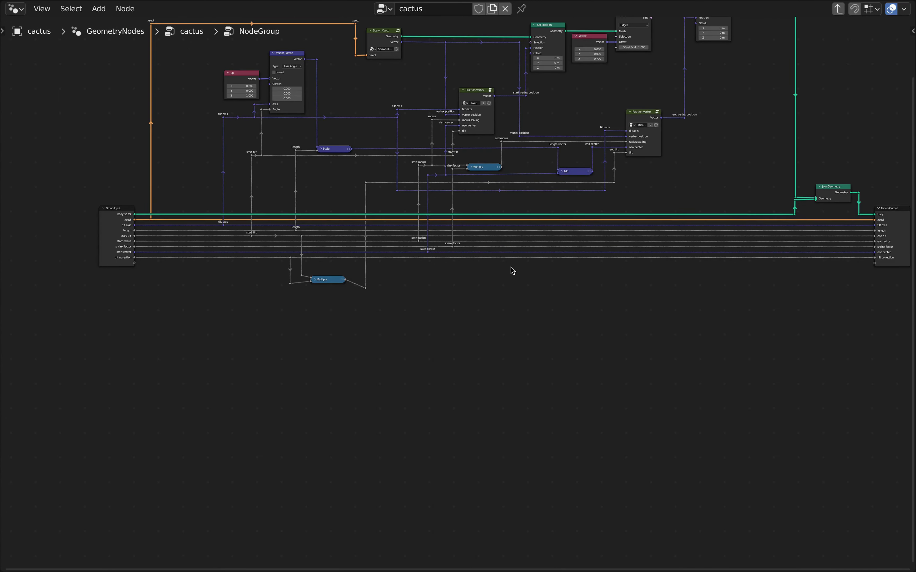
scroll(511, 267, "down", 1)
middle_click_drag(551, 271, 407, 276)
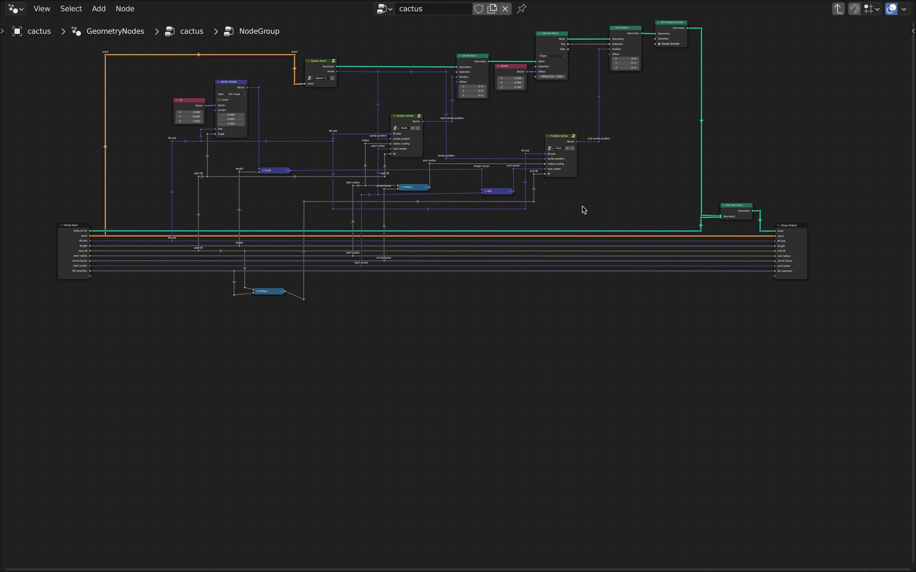
middle_click_drag(574, 215, 570, 247)
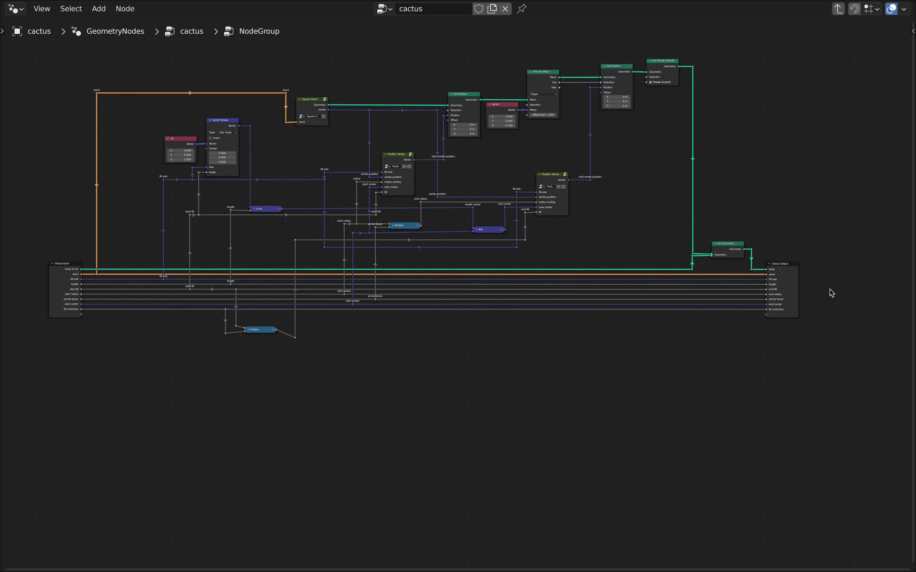
scroll(403, 238, "up", 5)
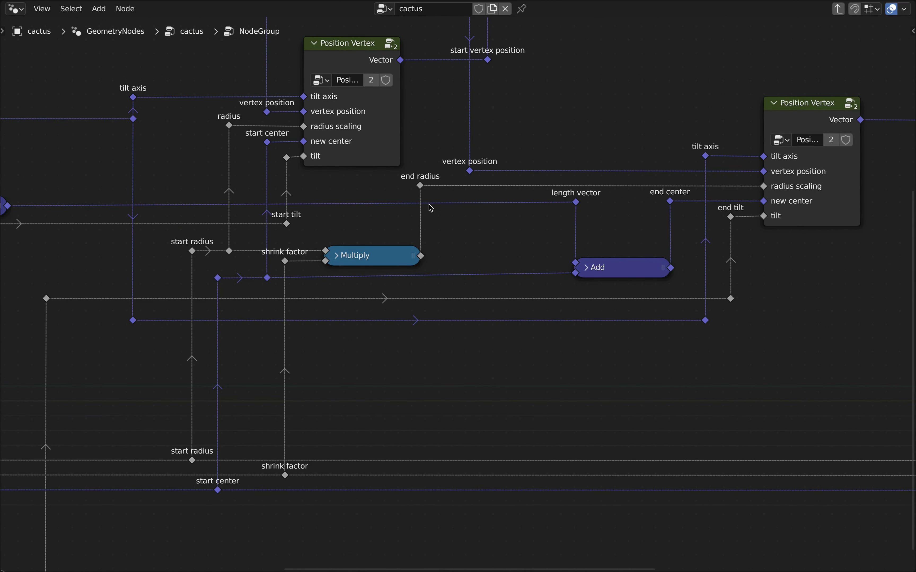
right_click_drag(480, 194, 491, 181, "shift")
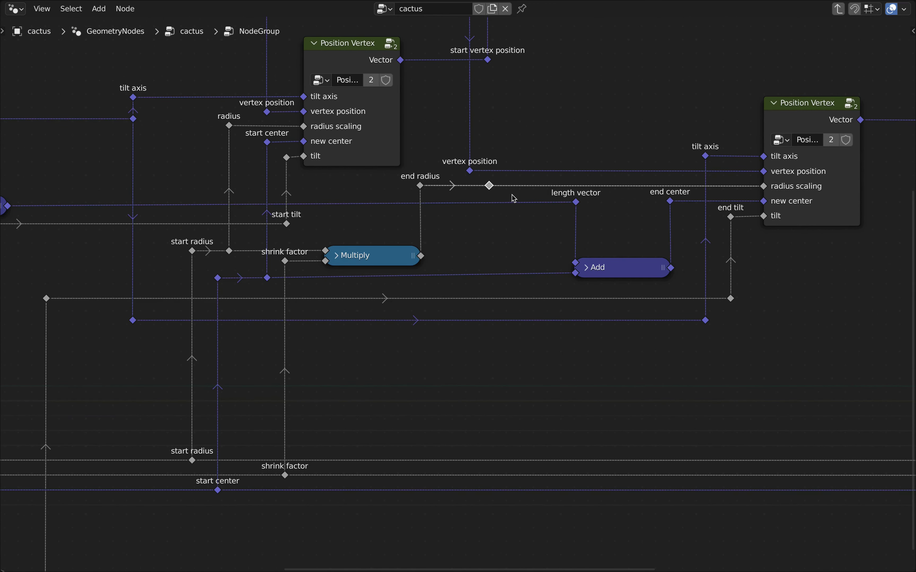
key("alt+d")
left_click(510, 347)
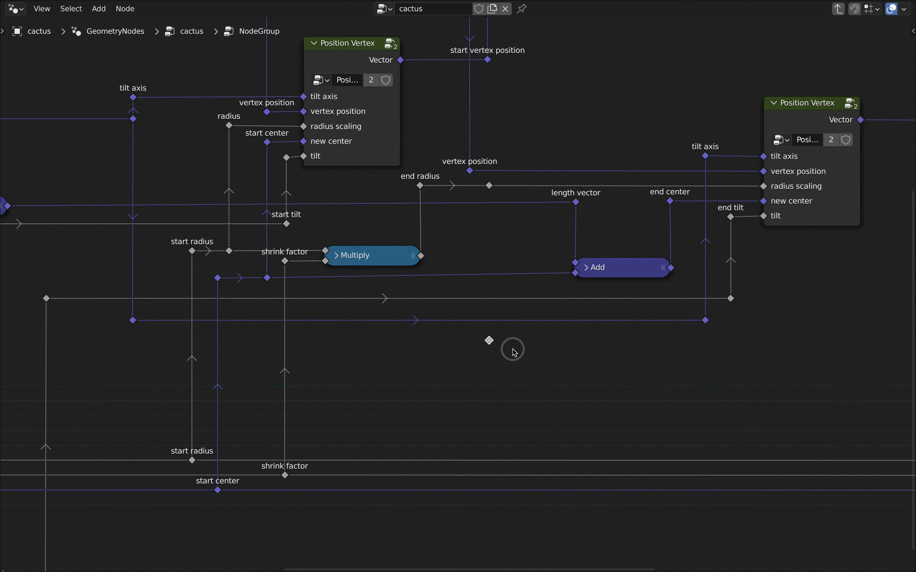
left_click_drag(492, 188, 489, 341)
Move the duplicate end radius reroute near the Group Output and connect it to the end radius input
scroll(502, 356, "down", 2)
middle_click_drag(544, 360, 413, 185)
scroll(413, 185, "down", 2)
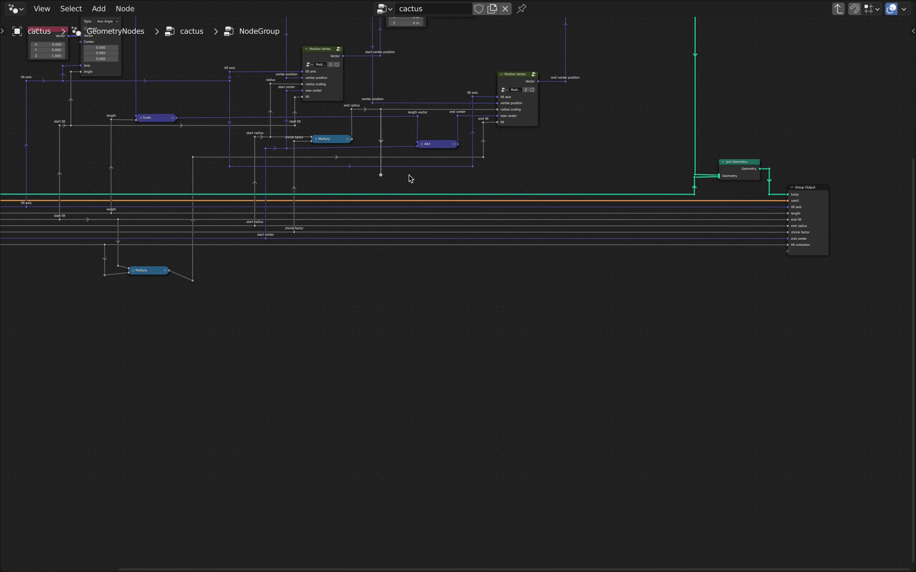
key("g")
left_click(766, 258)
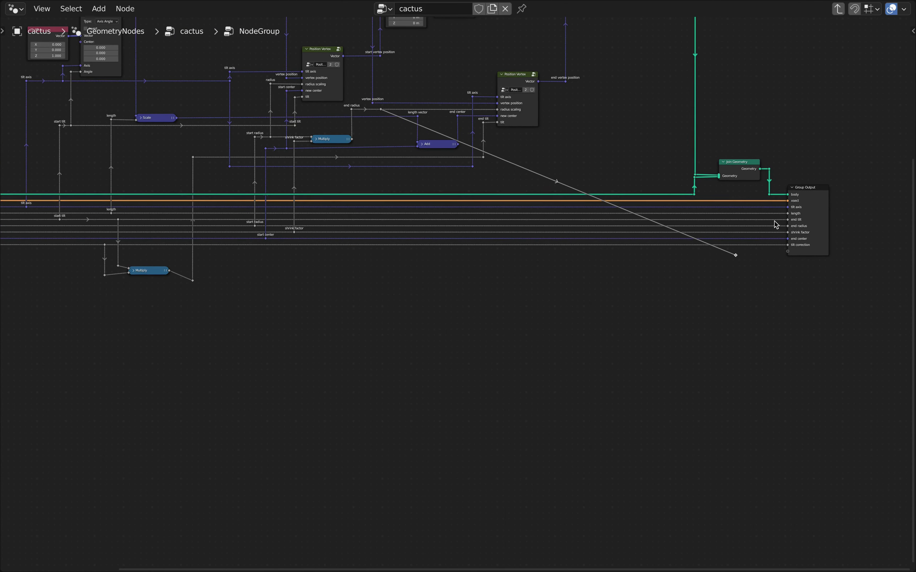
scroll(785, 233, "up", 4)
middle_click_drag(785, 233, 656, 239)
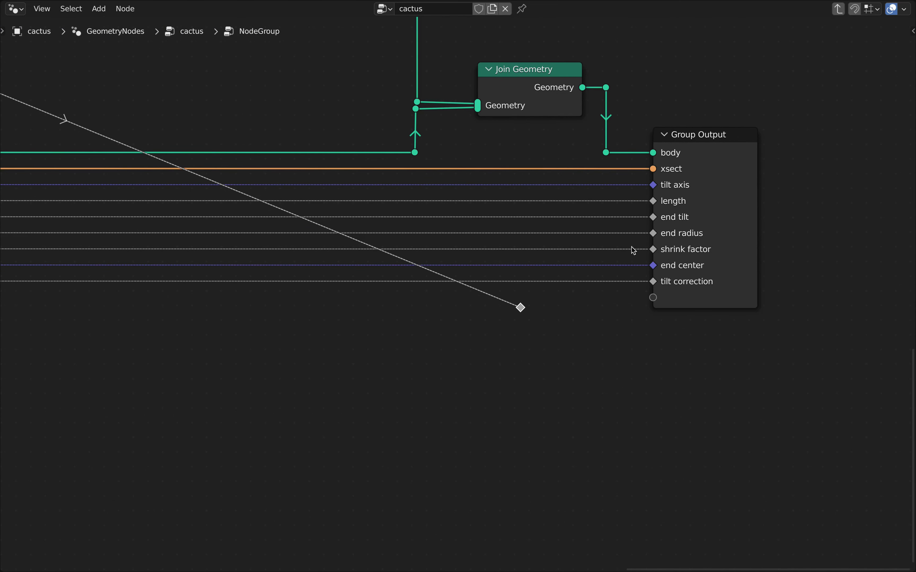
left_click_drag(521, 307, 653, 233)
Level the duplicate reroute with the Group Output's end radius socket and place it directly below the end radius branch point
key("g")
key("y")
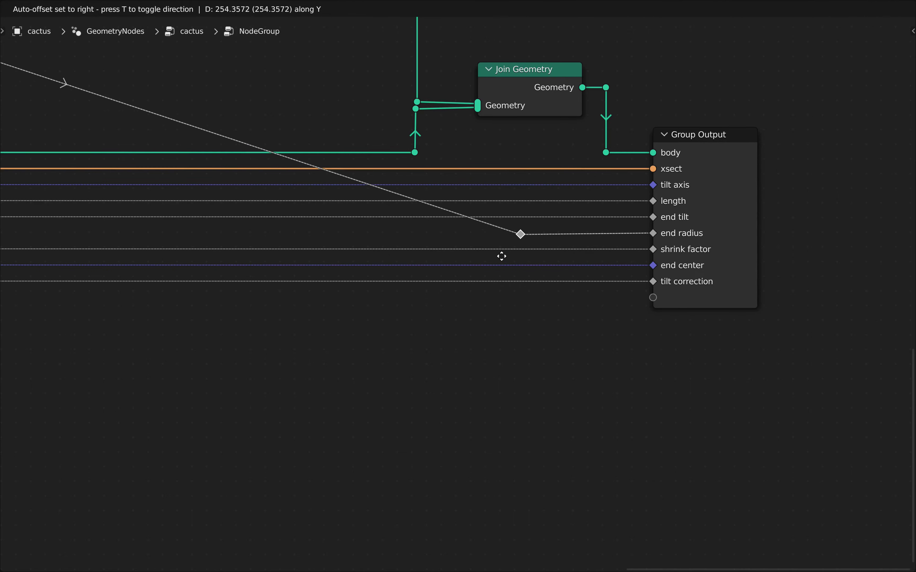
left_click(503, 259)
scroll(500, 273, "down", 4)
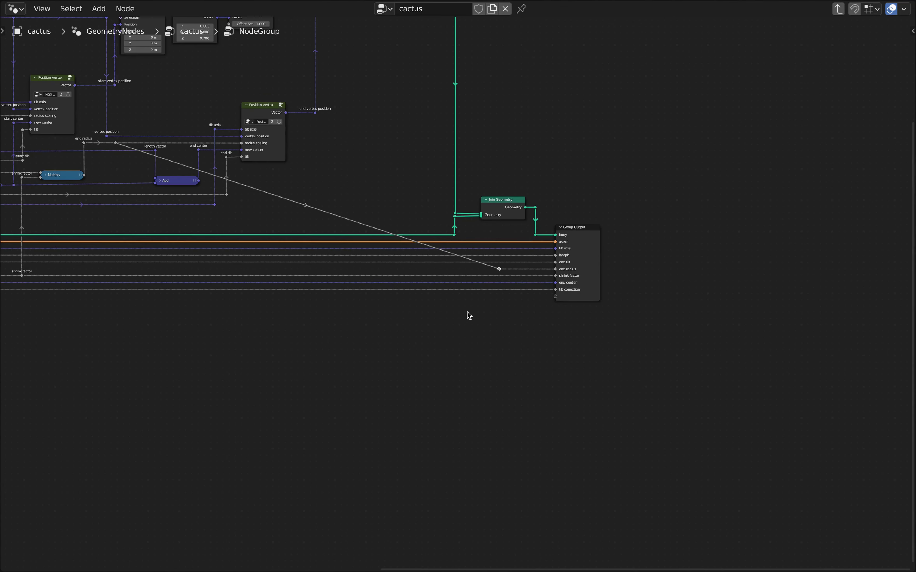
middle_click_drag(468, 315, 750, 325)
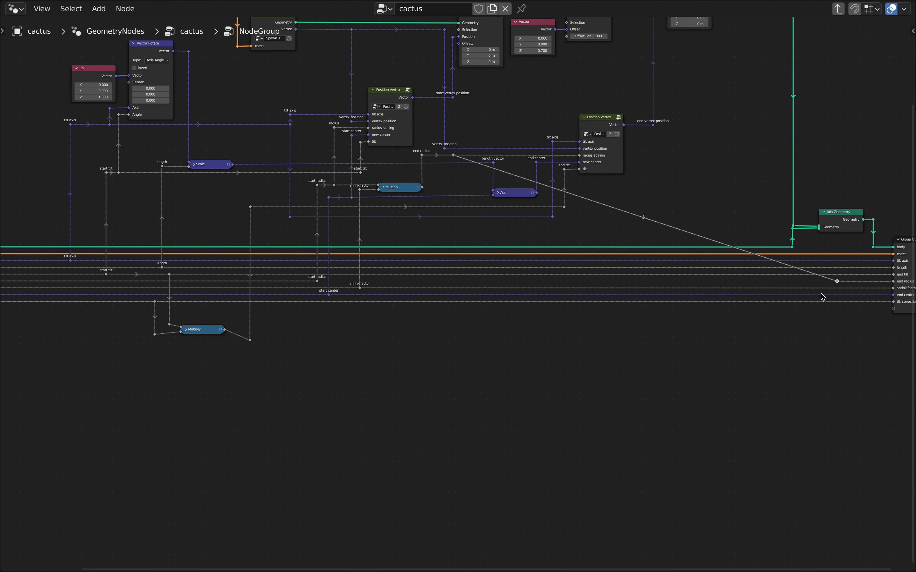
key("g")
key("x")
left_click(450, 288)
scroll(459, 281, "up", 3)
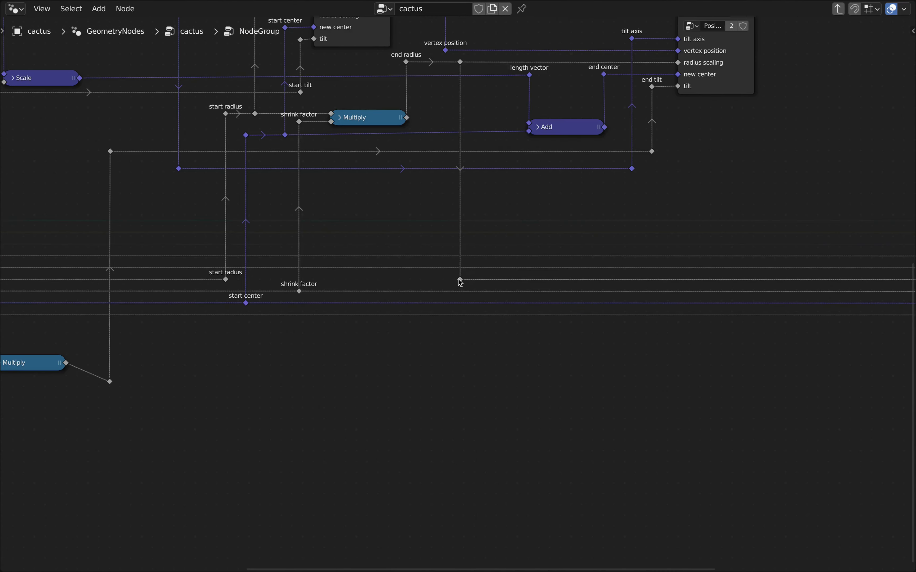
Label the lower reroute of the end radius branch "end radius"
right_click(458, 280)
left_click(423, 282)
type("end radius")
key("Return")
Level the reroute after the tilt Multiply node with its output and label it "end tilt"
scroll(297, 358, "down", 6)
scroll(203, 378, "up", 8)
middle_click_drag(203, 378, 488, 368)
left_click(460, 353)
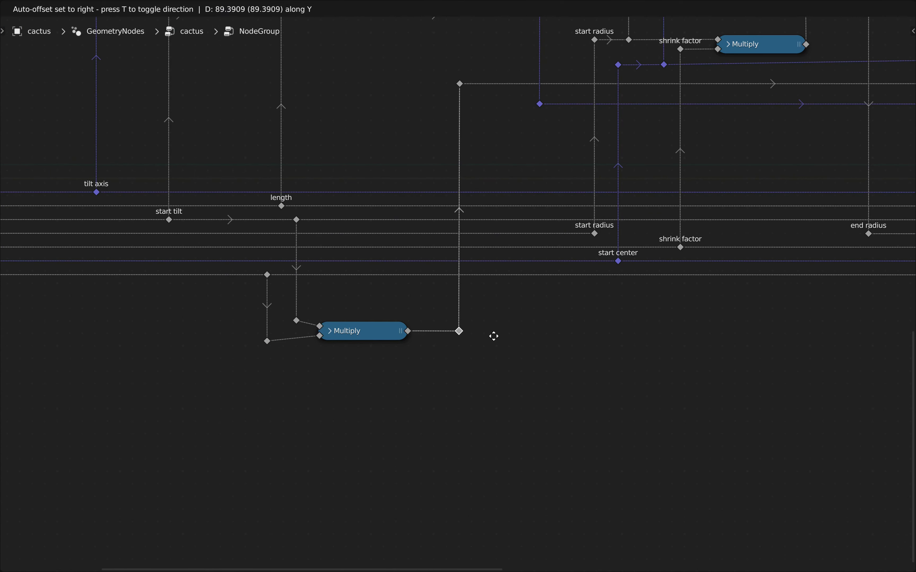
left_click(494, 336)
key("F2")
type("end tilt")
key("Return")
Label the reroute feeding the tilt Multiply node's lower input "tilt correction"
scroll(251, 356, "down", 1)
middle_click_drag(251, 356, 484, 348)
scroll(484, 347, "up", 1)
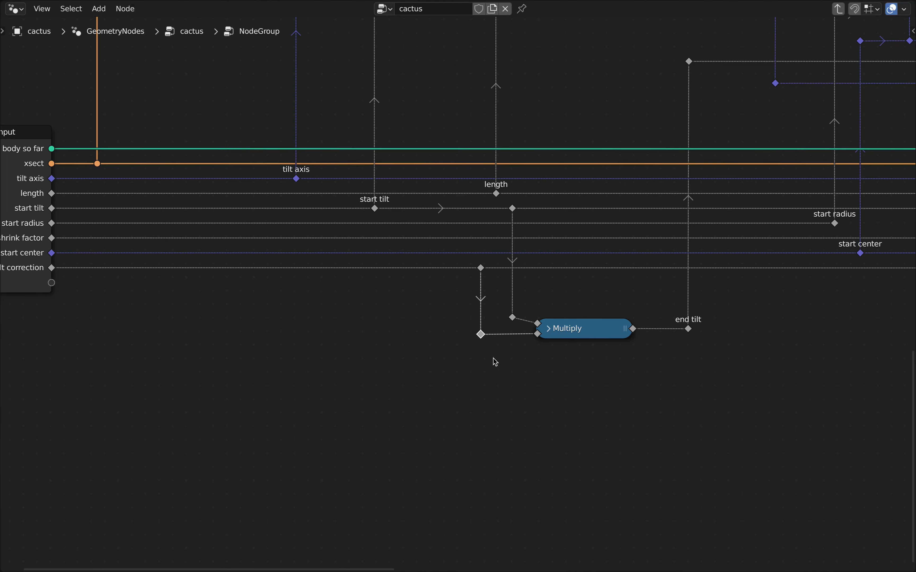
key("F2")
type("tilt correction")
key("Return")
Level the other input reroute with the tilt Multiply node's upper socket and label it "start tilt"
left_click(513, 317)
key("g")
key("y")
left_click(536, 313)
key("F2")
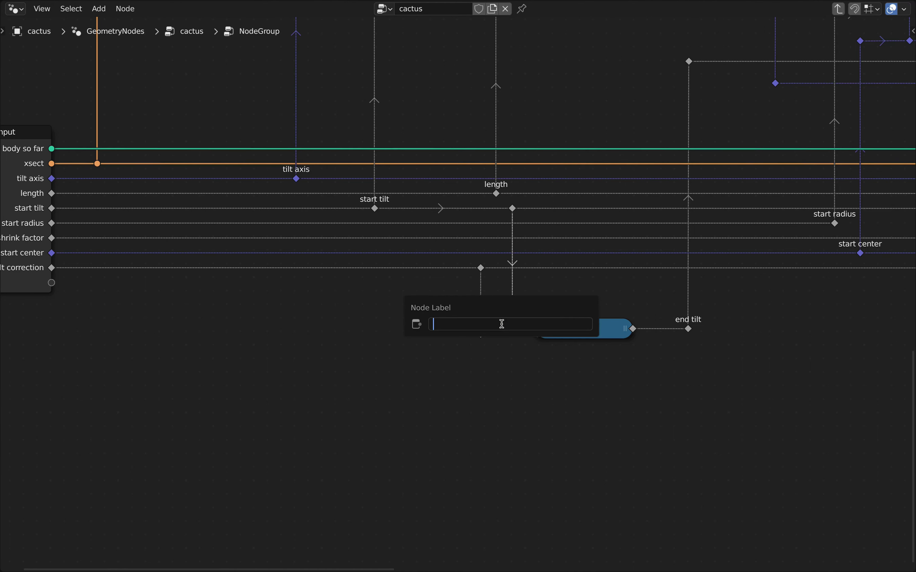
type("start tilt")
key("Return")
Label the branch-point reroutes above the tilt Multiply node "start tilt" and "tilt correction"
left_click(513, 208)
key("F2")
type("start tilt")
left_click(480, 268)
key("F2")
type("tilt c")
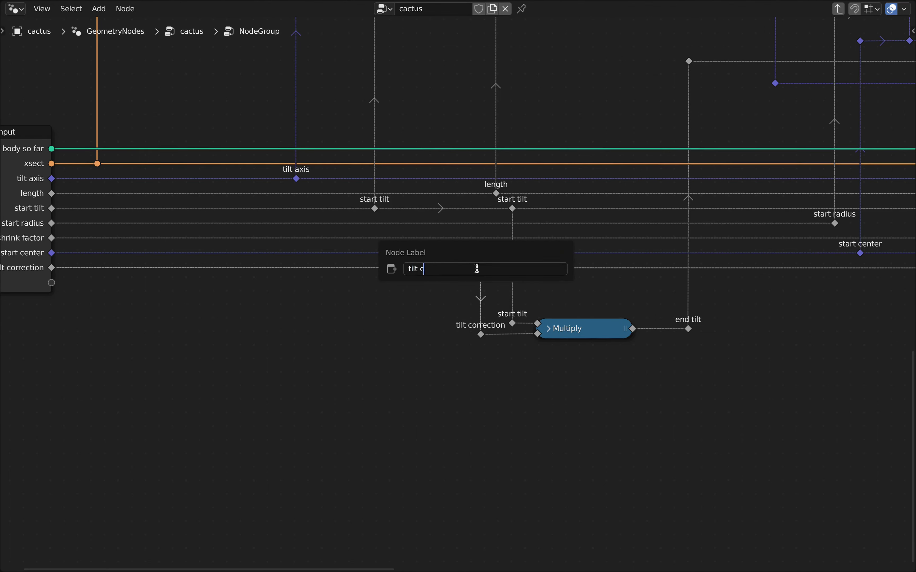
type("orrection")
key("Return")
Label both corner reroutes of the horizontal end tilt run "end tilt"
scroll(569, 300, "down", 3)
left_click(525, 151)
key("F2")
type("end til")
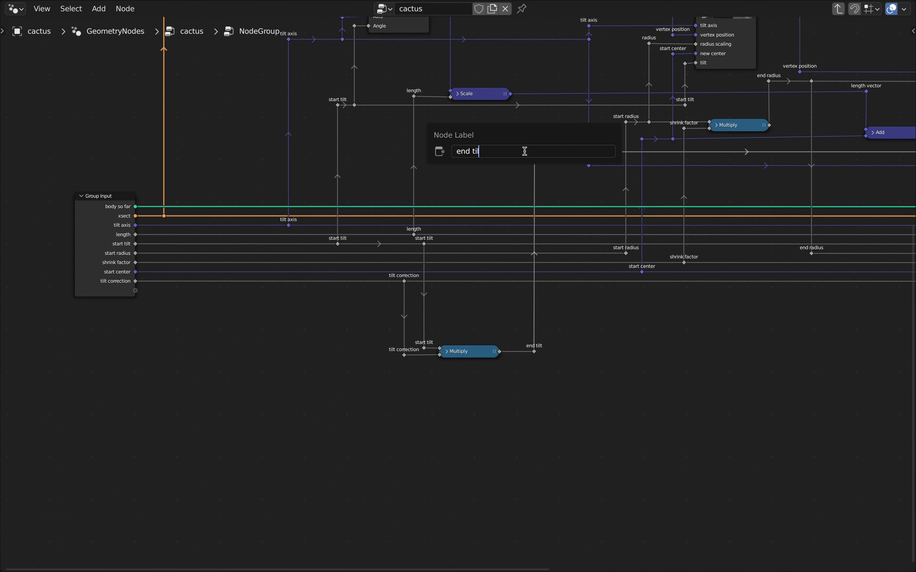
type("t")
scroll(599, 178, "down", 3)
scroll(645, 268, "up", 4)
left_click(646, 268)
key("F2")
type("end tilt")
key("Return")
Label both lower corner reroutes of the tilt axis run "tilt axis"
right_click(616, 295)
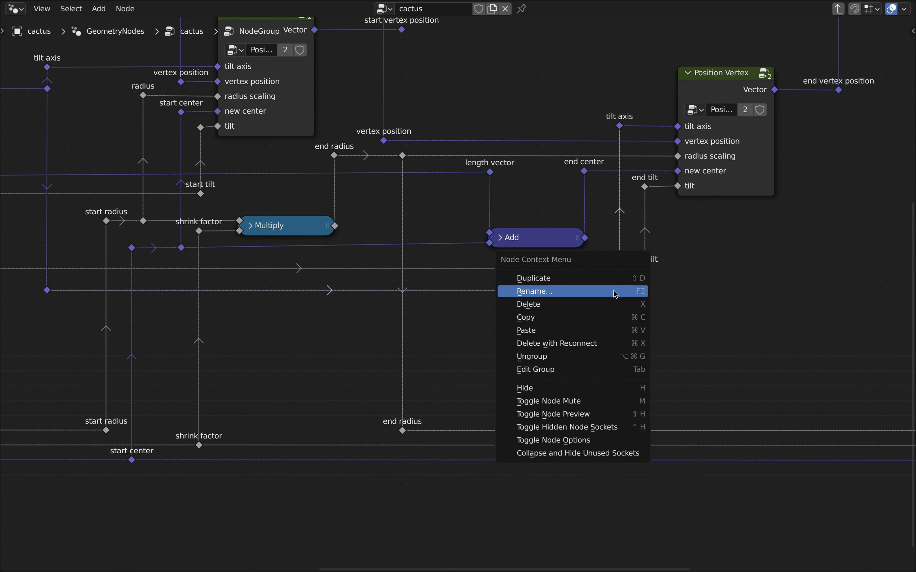
left_click(616, 294)
type("tilt axis")
key("Return")
right_click(47, 291)
left_click(47, 292)
type("tilt axis")
key("Return")
scroll(442, 290, "down", 1)
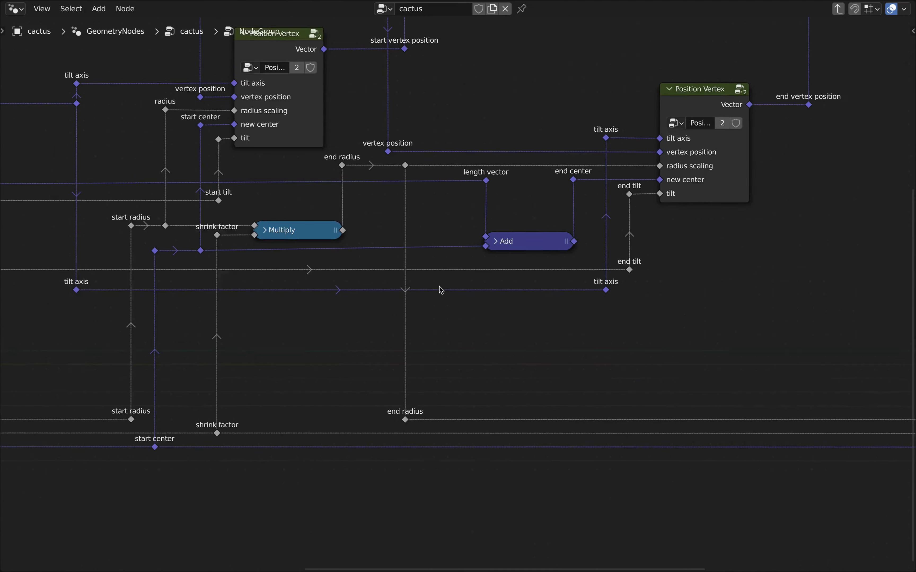
Duplicate the end tilt corner reroute below the second Position Vertex node and link the original to the copy
key("Home")
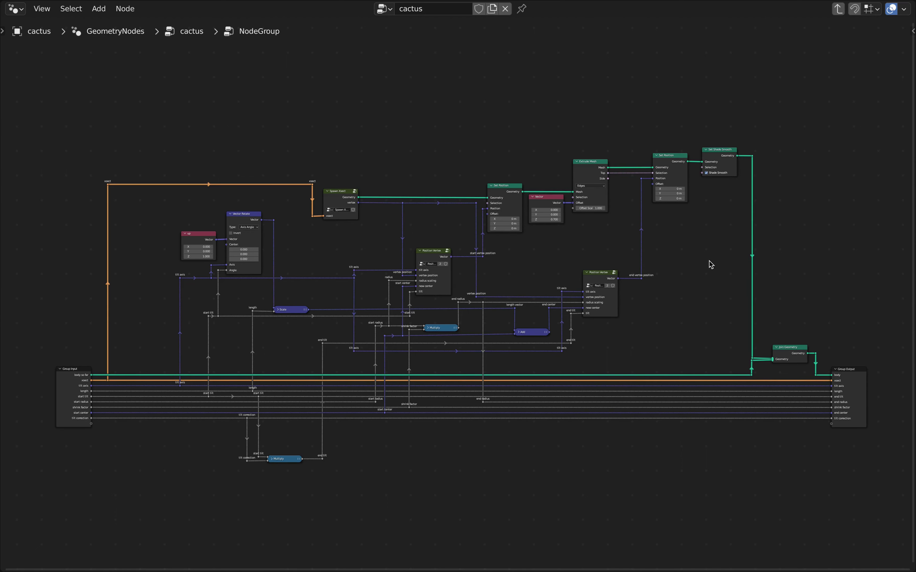
middle_click_drag(695, 301, 695, 292)
scroll(406, 386, "up", 3)
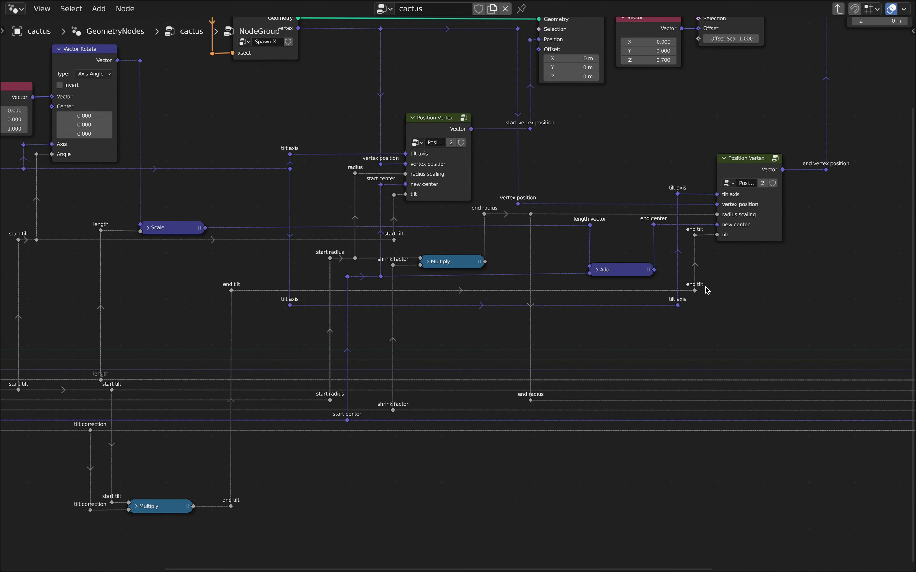
scroll(699, 299, "up", 2)
scroll(699, 298, "down", 2)
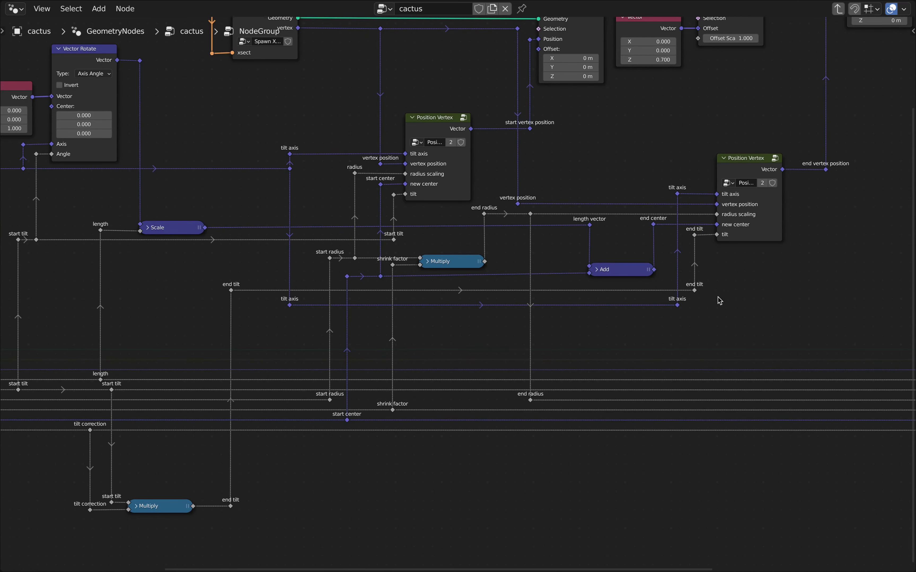
middle_click_drag(718, 301, 463, 275)
scroll(560, 270, "down", 3)
scroll(464, 274, "up", 2)
left_click(436, 258)
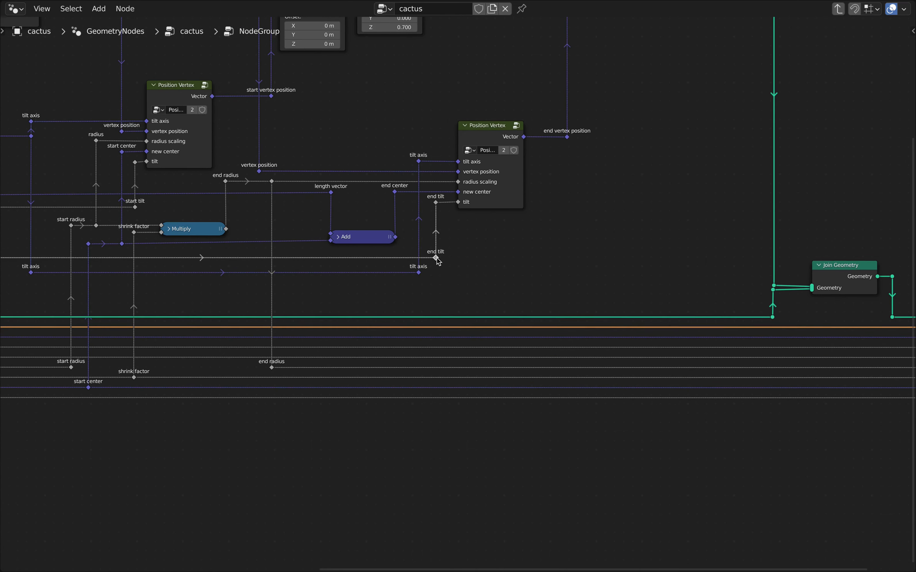
key("shift+d")
left_click(458, 301)
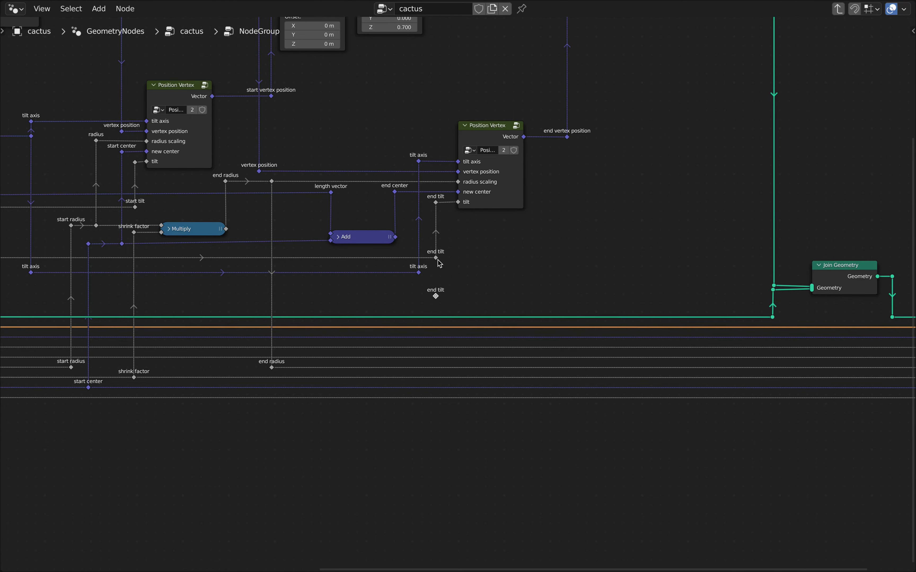
left_click_drag(436, 259, 437, 296)
Move the duplicated end tilt reroute near the Group Output and connect it to the end tilt input
scroll(438, 297, "down", 5)
key("g")
scroll(662, 361, "up", 8)
left_click(666, 374)
left_click_drag(584, 416, 716, 301)
Level the duplicated reroute with the Group Output's end tilt socket and line it up vertically with the other end tilt reroutes
key("g")
scroll(614, 421, "down", 8)
left_click(384, 361)
key("g")
key("x")
left_click(418, 335)
scroll(418, 303, "up", 6)
left_click_drag(398, 170, 439, 382)
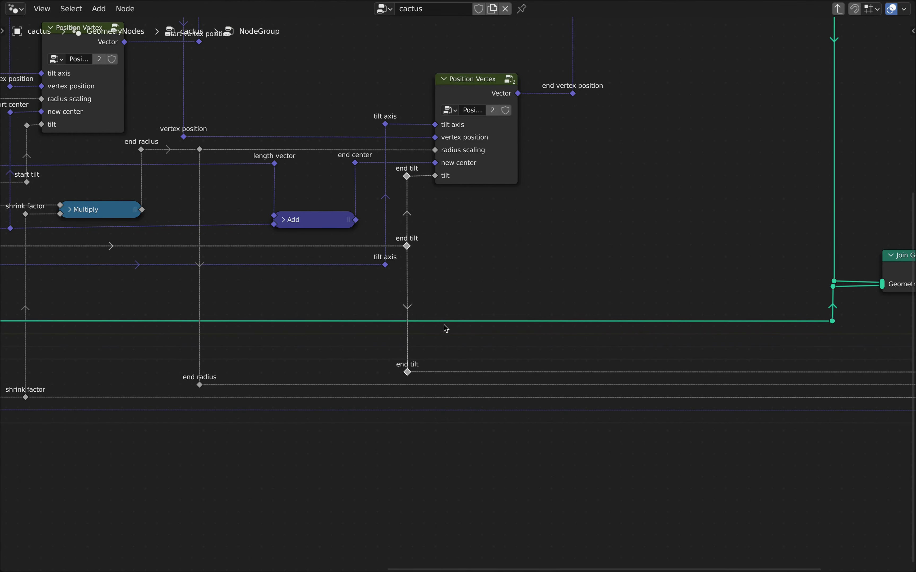
Branch the end center link to a new reroute connected to the Group Output's end center input and label it "end center"
key("Home")
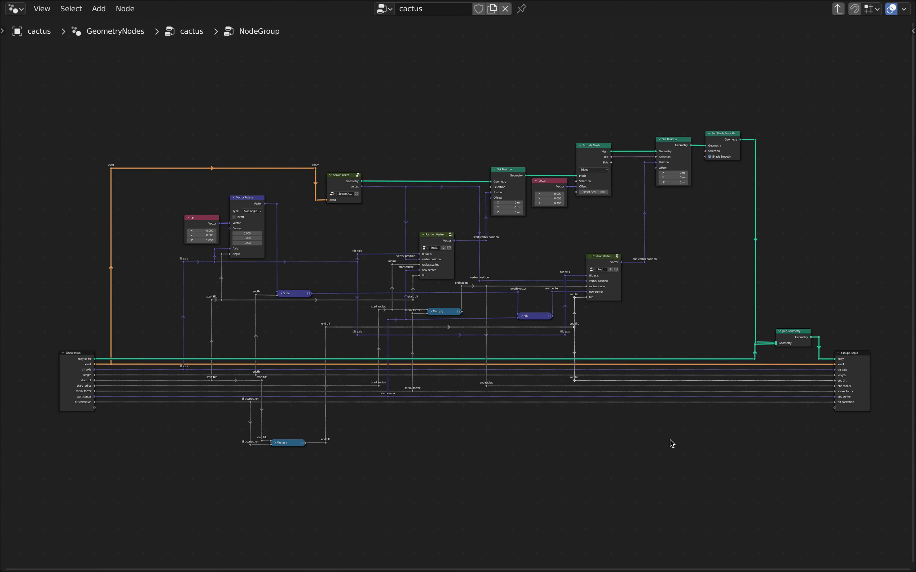
middle_click_drag(681, 431, 613, 417)
scroll(378, 360, "up", 3)
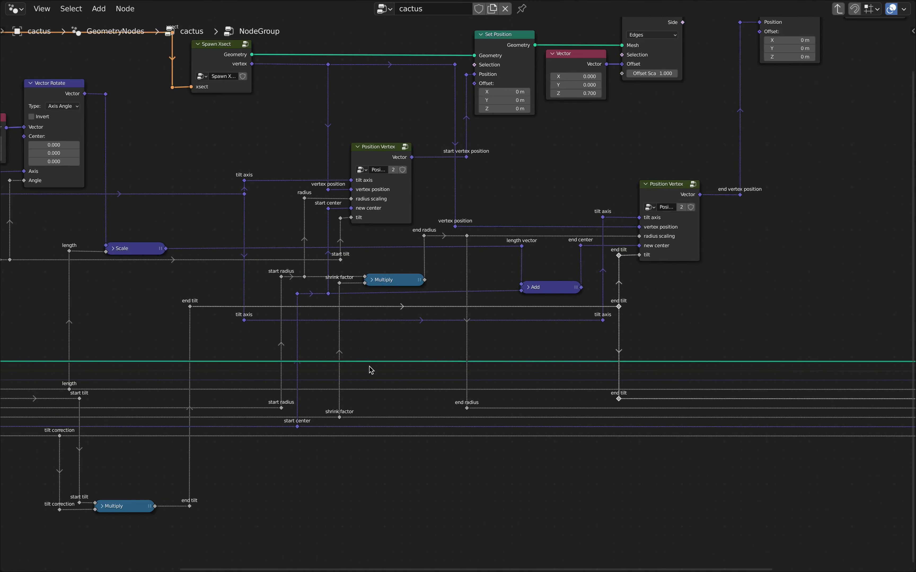
scroll(309, 429, "up", 2)
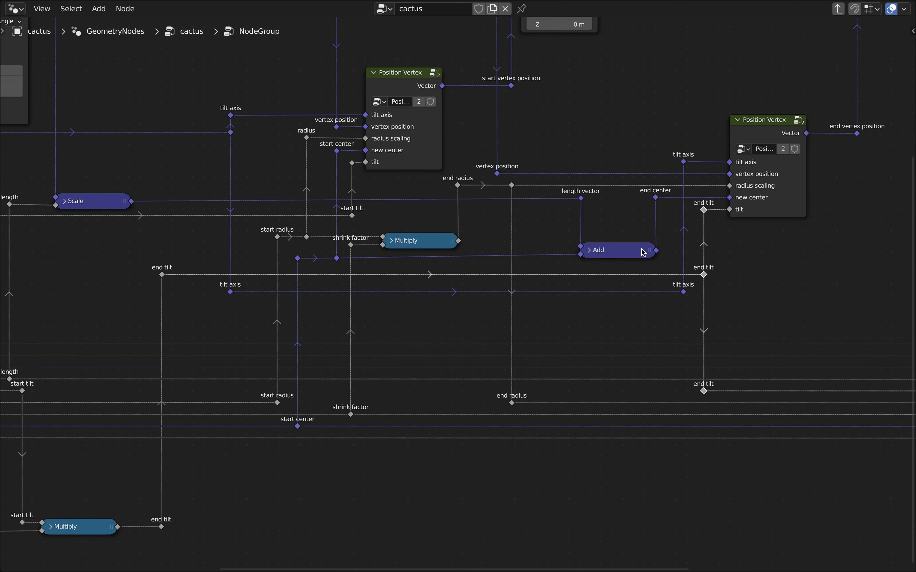
left_click_drag(673, 199, 752, 326)
scroll(593, 270, "down", 3)
scroll(605, 341, "up", 4)
key("F2")
type("end center")
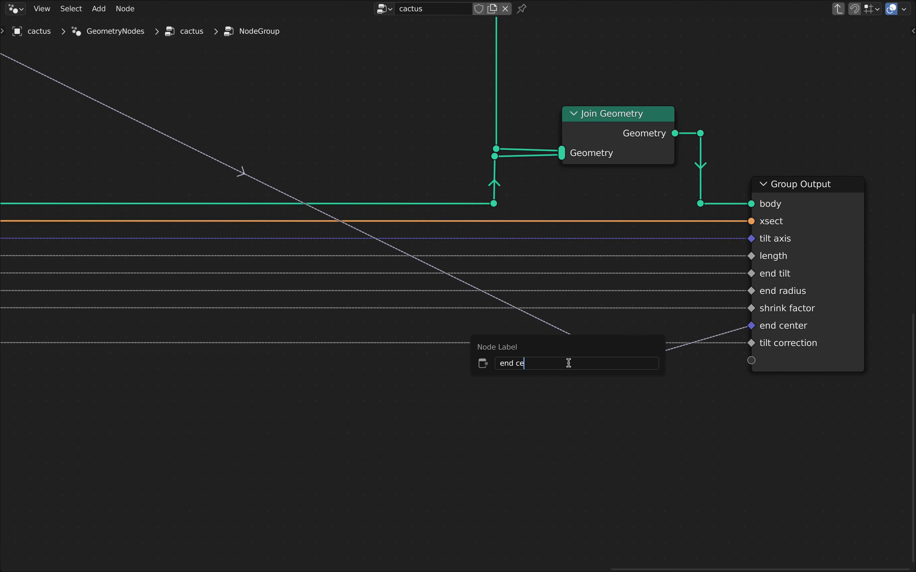
key("Return")
Level the new reroute with the Group Output's end center socket and align it vertically under the end center branch point with an X scale of 0
key("g")
left_click(232, 326)
scroll(232, 326, "down", 8)
middle_click_drag(231, 326, 648, 336)
key("g")
key("x")
left_click(384, 321)
key("s")
key("x")
key("0")
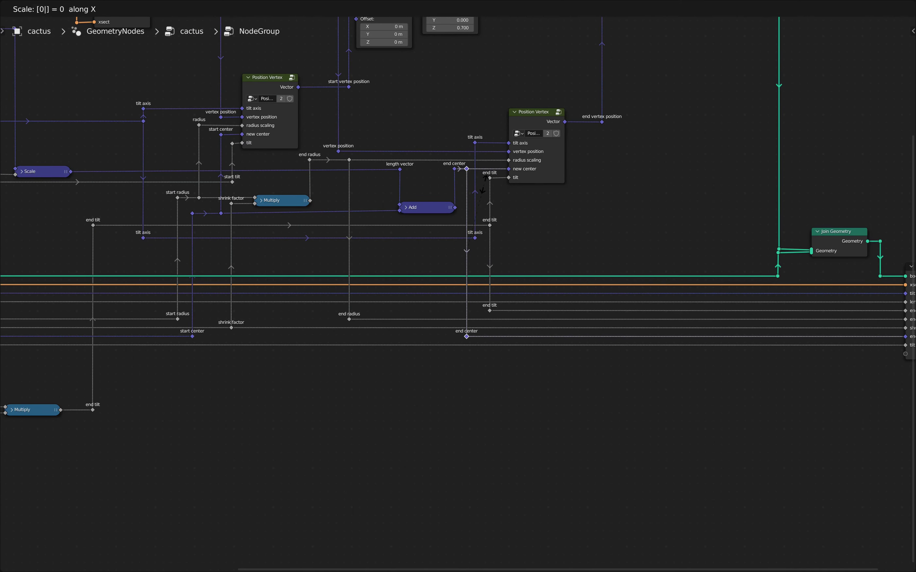
key("Return")
Move the Group Input node farther from the rest of the tree to make room for more nodes
key("Home")
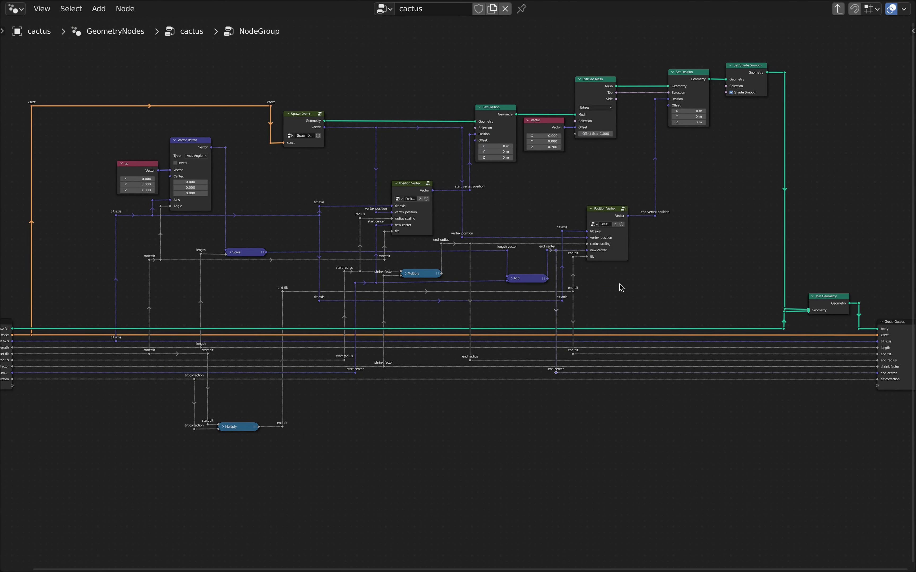
scroll(621, 282, "down", 2)
middle_click_drag(640, 291, 613, 255)
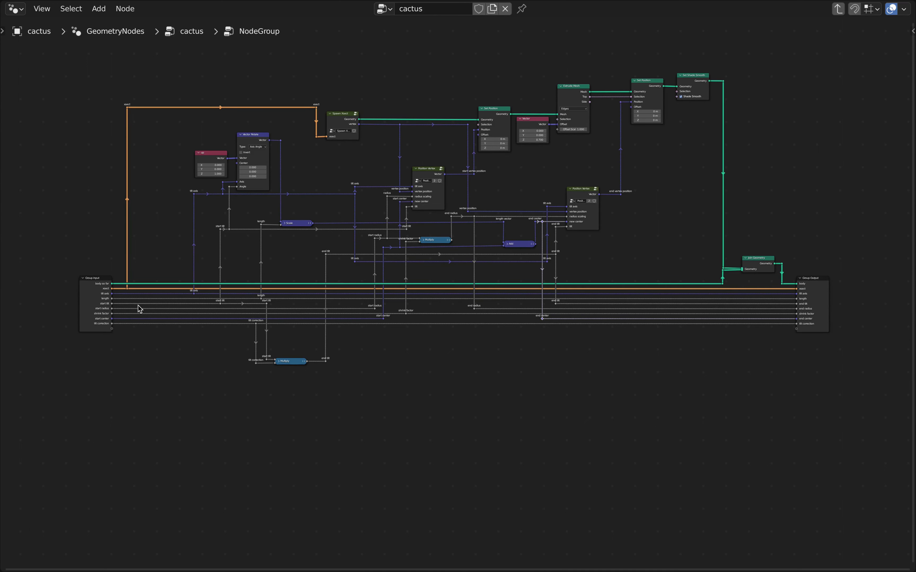
scroll(153, 322, "up", 3)
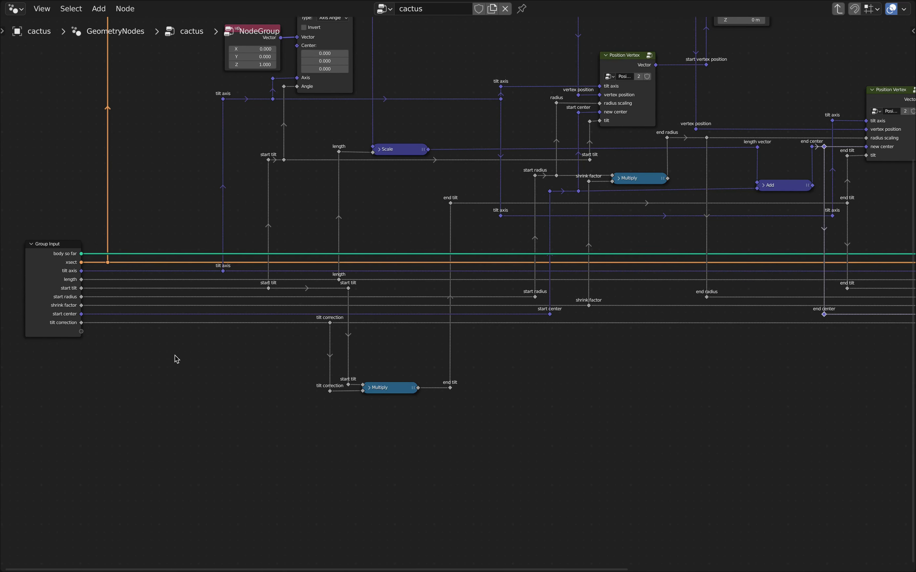
middle_click_drag(177, 360, 472, 356)
scroll(429, 338, "up", 2)
left_click(334, 217)
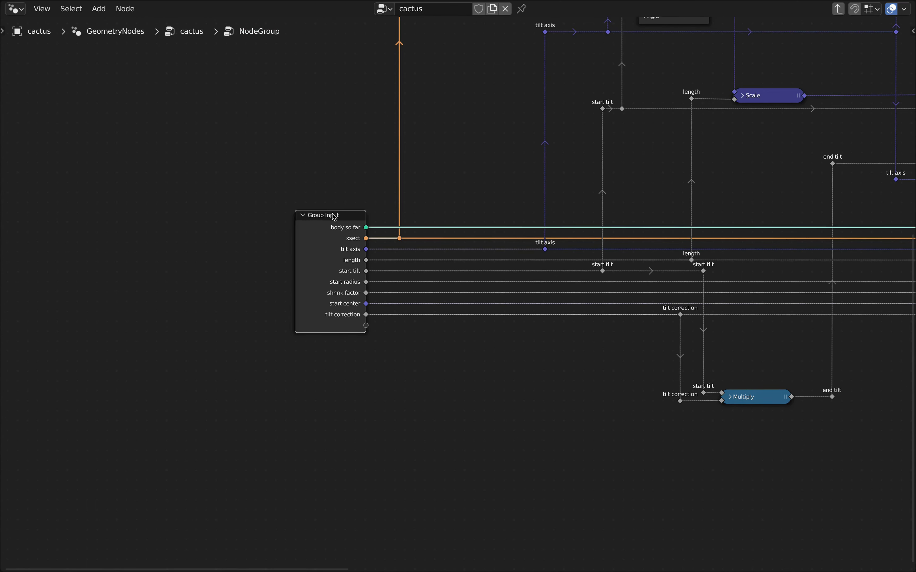
left_click(305, 242)
scroll(215, 313, "up", 2)
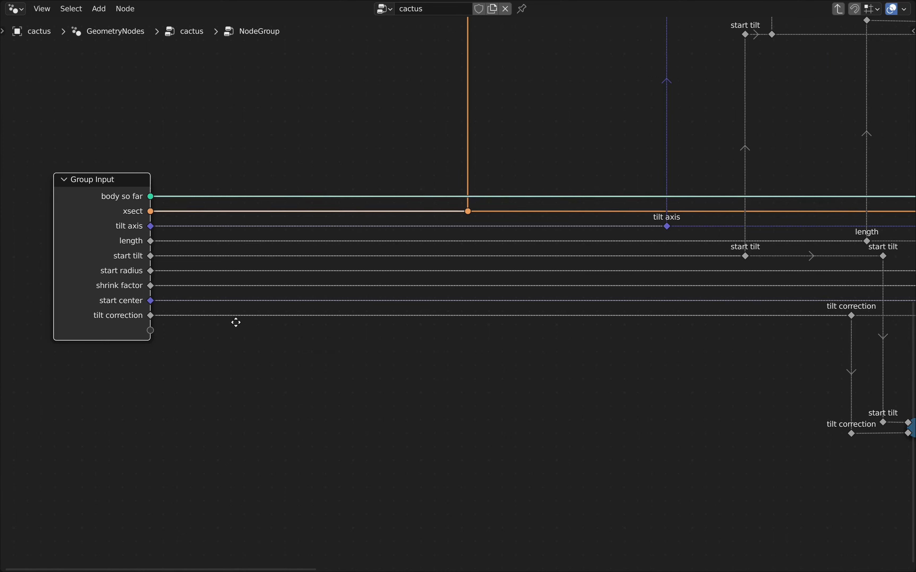
Insert a reroute on the length link beside the Group Input and branch it to a duplicate reroute straight below the links
middle_click_drag(235, 321, 462, 290)
right_click_drag(463, 238, 464, 245, "shift")
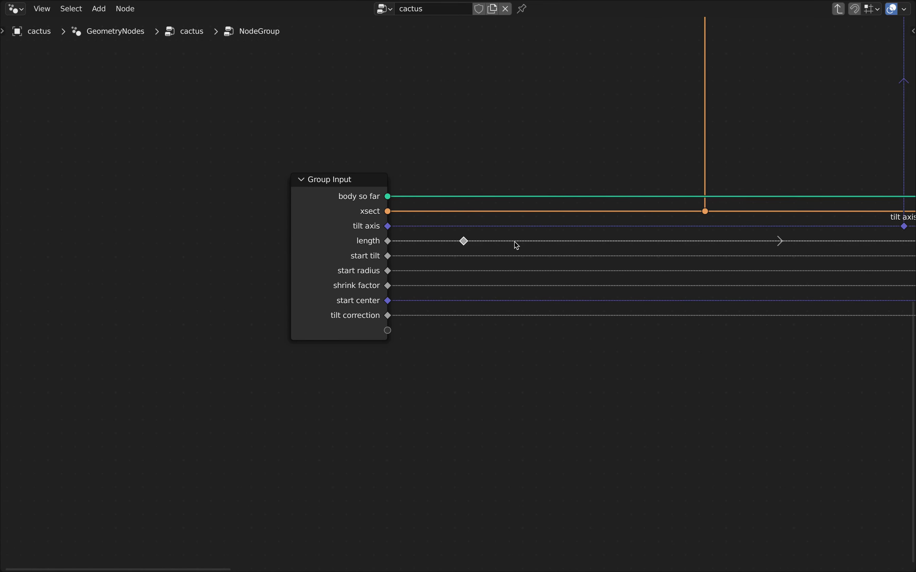
key("g")
key("y")
left_click(511, 401)
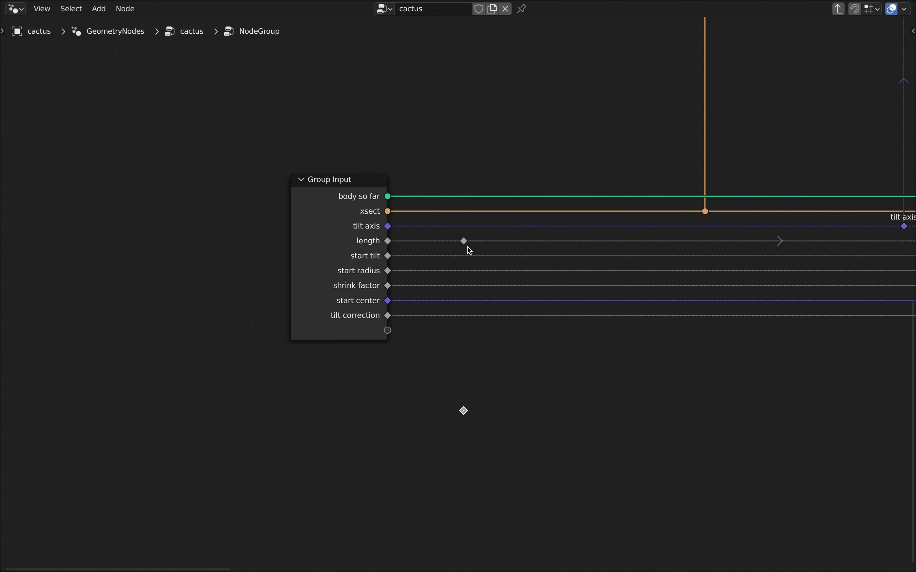
left_click_drag(464, 243, 465, 410)
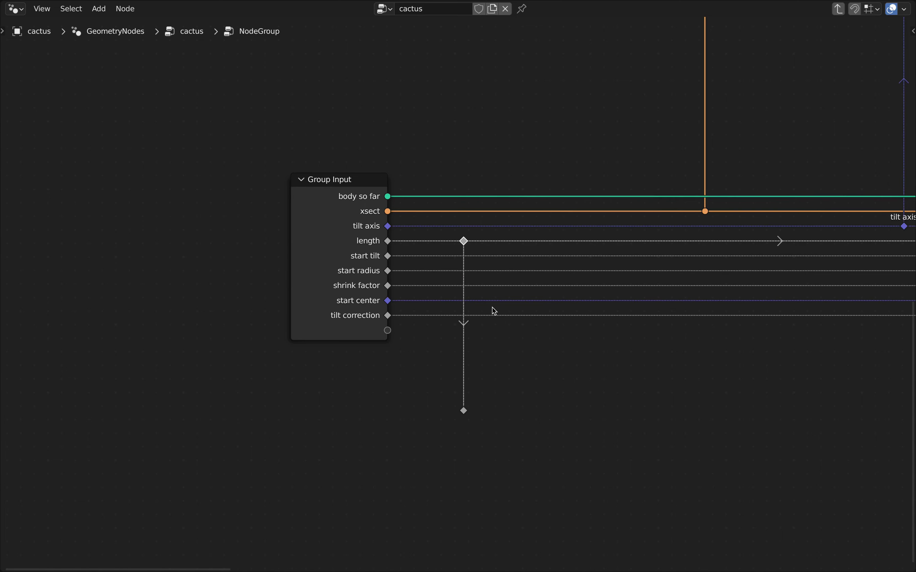
Insert a reroute on the shrink factor link beside the Group Input and branch it to a duplicate reroute straight below
right_click_drag(483, 289, 479, 284, "shift")
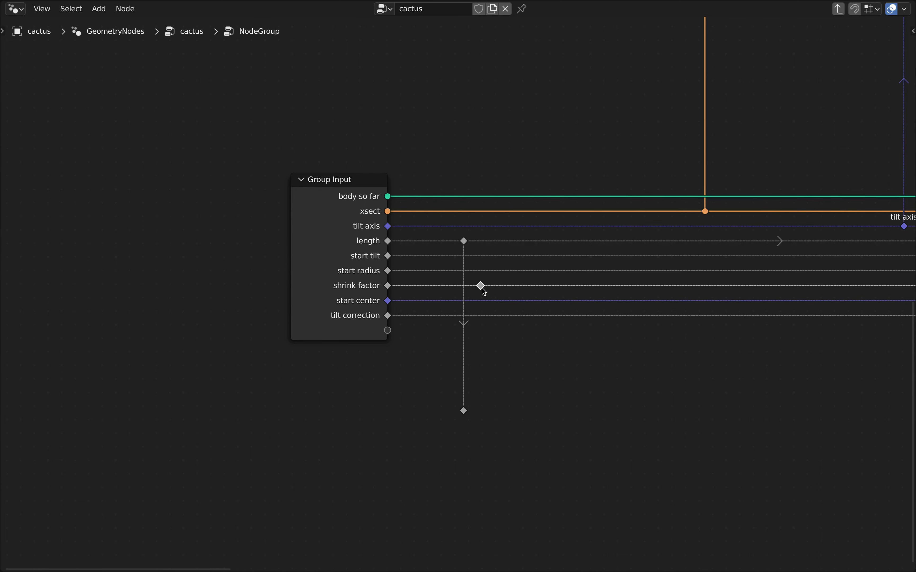
key("g")
key("y")
left_click(479, 399)
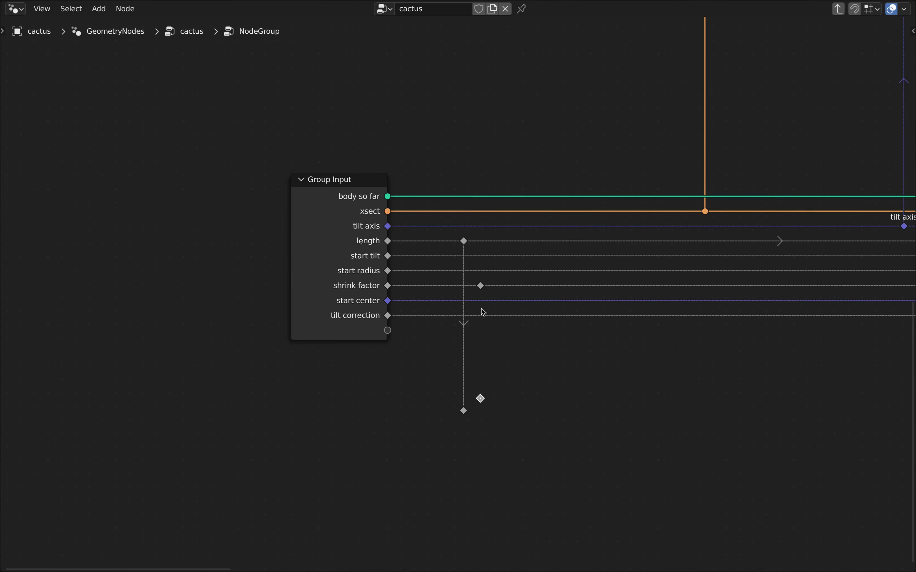
left_click_drag(481, 290, 480, 399)
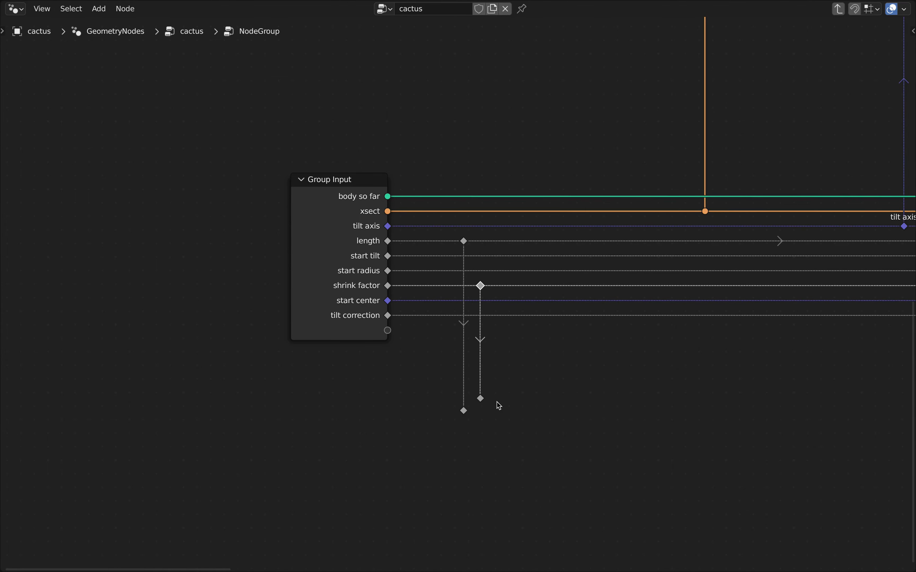
Add a collapsed Math node set to Multiply, fed by the lower shrink factor and length reroutes, with both reroutes level with its inputs
scroll(572, 422, "up", 1)
middle_click_drag(572, 421, 476, 405)
key("q")
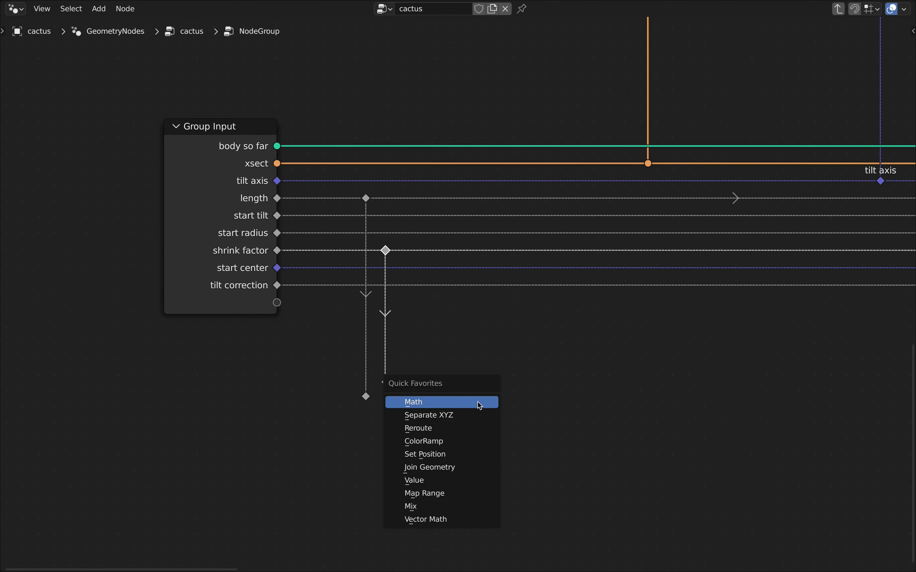
left_click(478, 401)
left_click(439, 368)
left_click(492, 419)
left_click(364, 252)
key("h")
key("g")
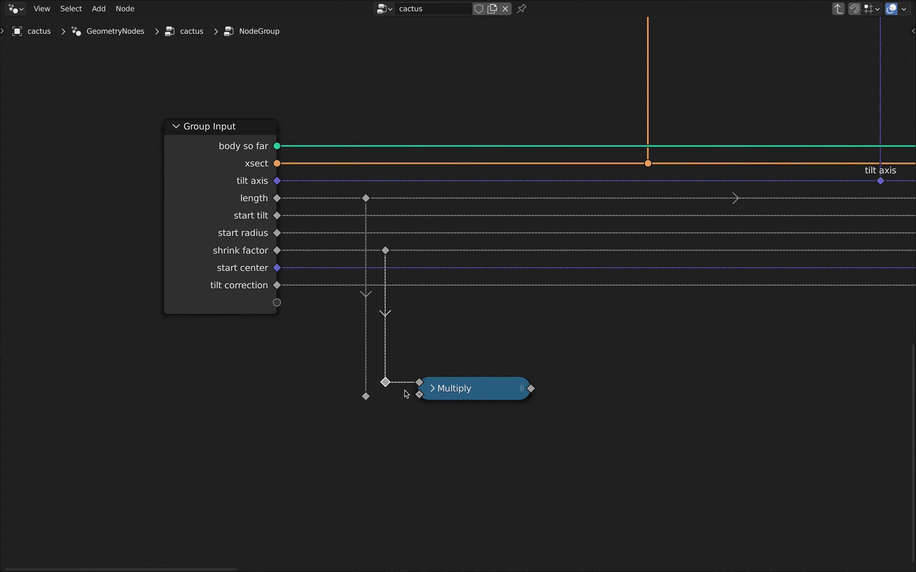
left_click(403, 409)
Connect a reroute to the new Multiply node's output, level it with the socket and label it "next segment length"
scroll(520, 378, "down", 8)
scroll(568, 388, "up", 7)
middle_click_drag(568, 389, 405, 388)
left_click_drag(331, 379, 388, 379)
key("Return")
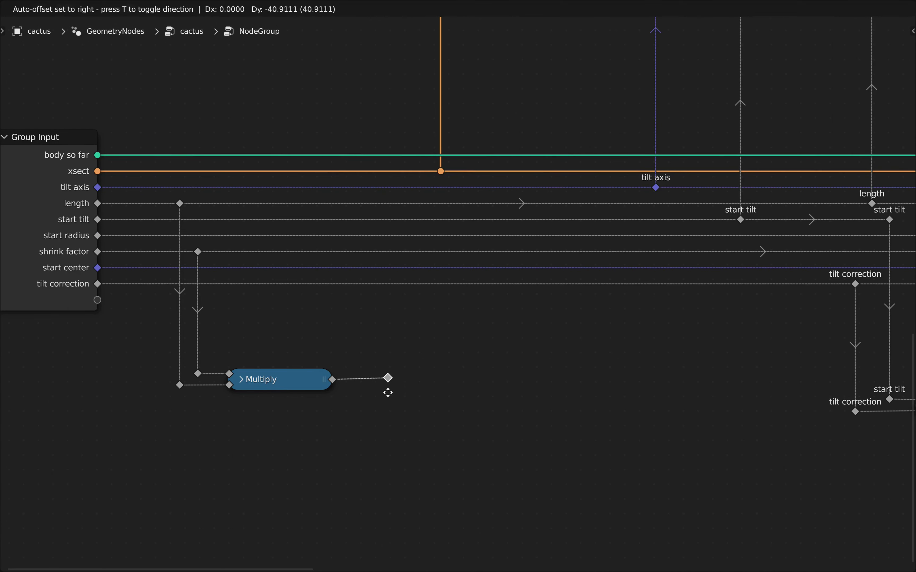
left_click(389, 392)
key("F2")
type("next segment length")
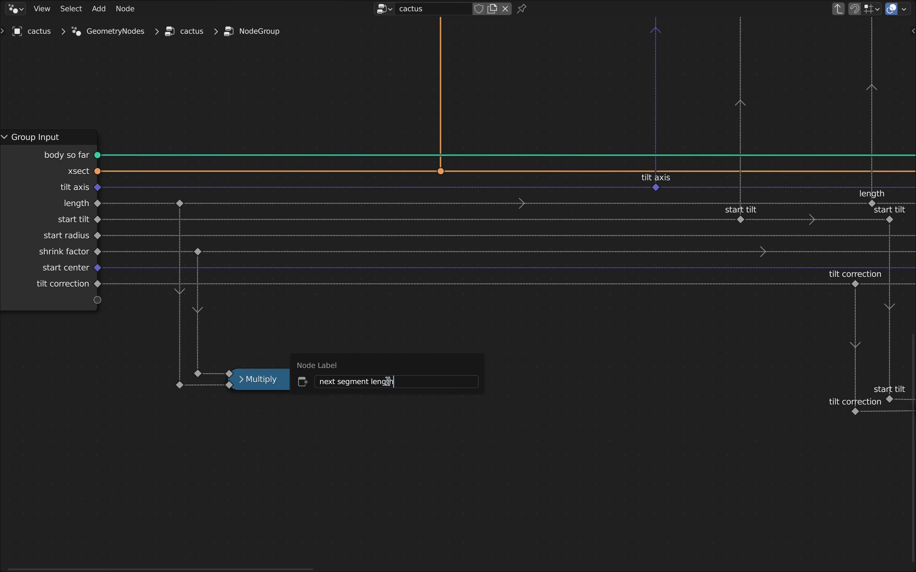
key("Return")
Label the two branch reroutes beside the Group Input "shrink factor" and "length" to match their links
left_click(198, 252)
key("F2")
type("hrink factor")
key("Return")
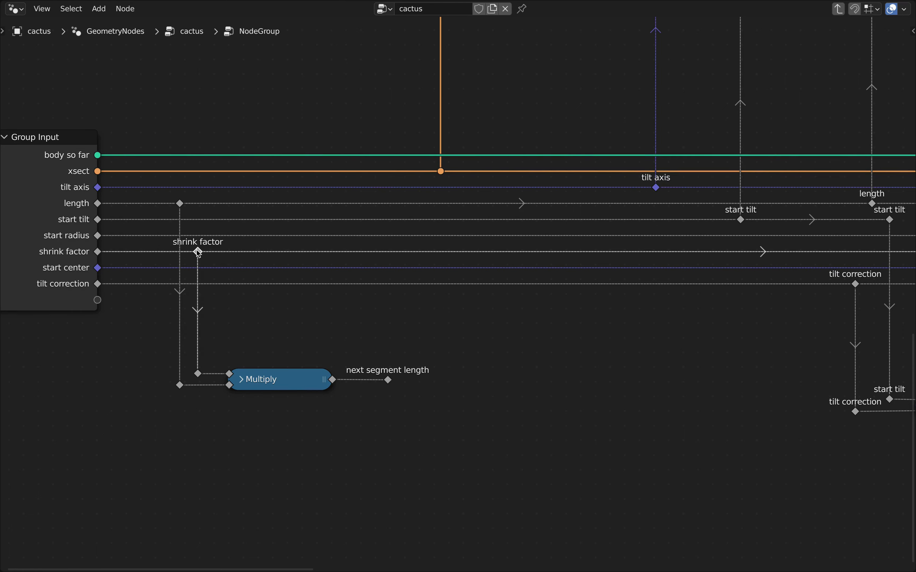
left_click(180, 204)
key("F2")
type("length")
key("Return")
Label the two lower reroutes feeding the new Multiply node "shrink factor" and "length"
left_click(197, 374)
key("F2")
type("shrink factor")
key("Return")
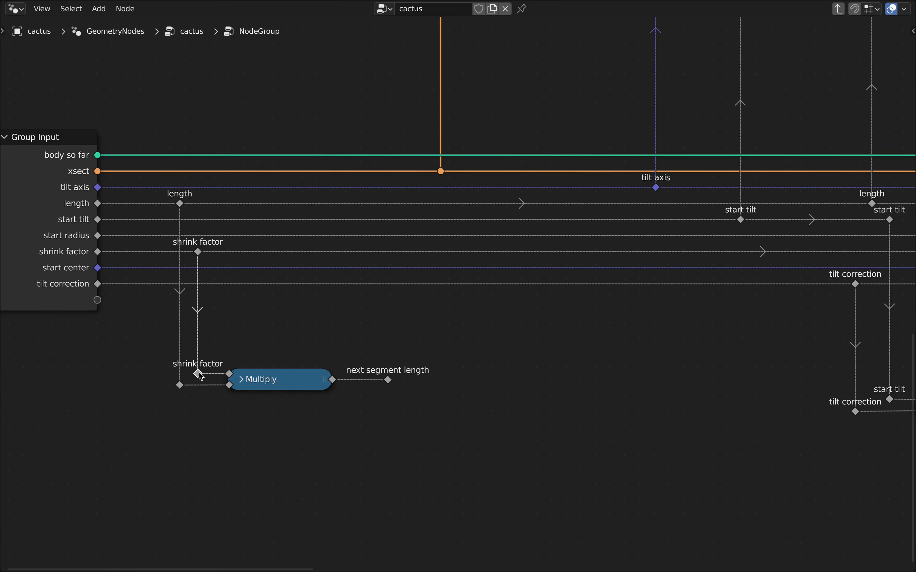
left_click(179, 384)
key("F2")
type("length")
key("Return")
Move the length Multiply node and its adjoining reroutes straight down, below the level of the end tilt Multiply node
scroll(495, 391, "down", 4)
left_click_drag(232, 356, 501, 458)
scroll(503, 461, "down", 1)
key("g")
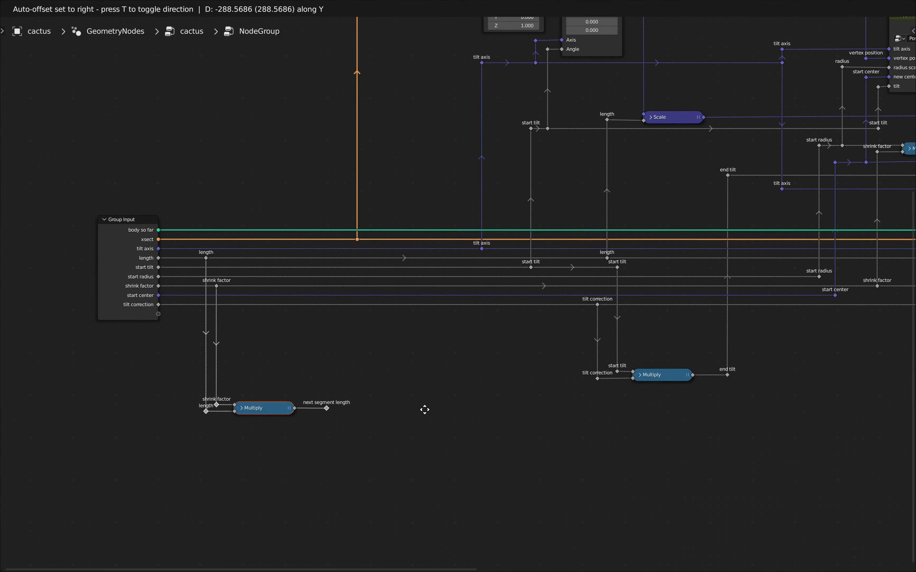
left_click(424, 410)
Duplicate the "next segment length" reroute, link it to the original and move the copy horizontally to below the second Position Vertex node
left_click(326, 408)
key("shift+d")
left_click(482, 408)
left_click_drag(327, 408, 482, 408)
left_click_drag(456, 384, 510, 424)
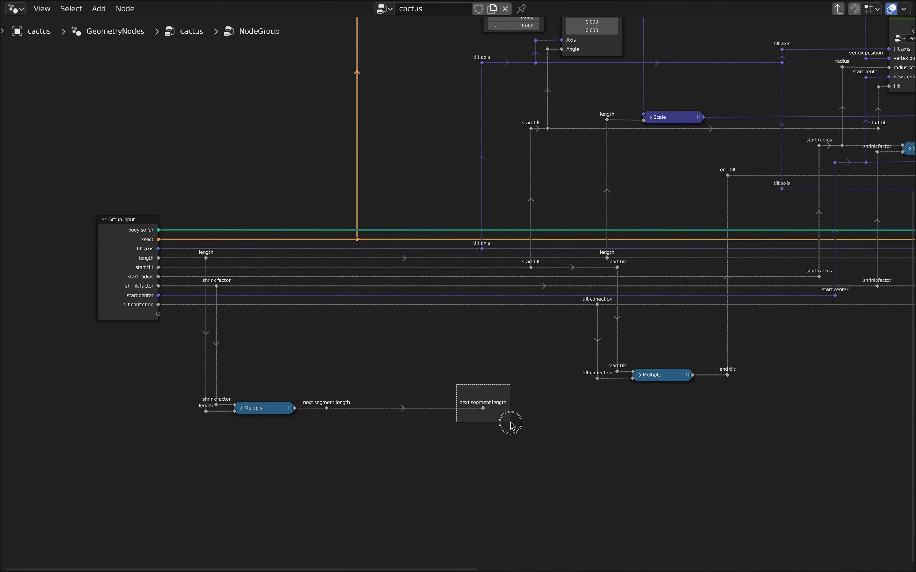
scroll(512, 426, "down", 8)
key("g")
middle_click_drag(829, 429, 364, 426)
key("g")
key("x")
left_click(270, 400)
scroll(264, 392, "up", 9)
middle_click_drag(273, 400, 429, 401)
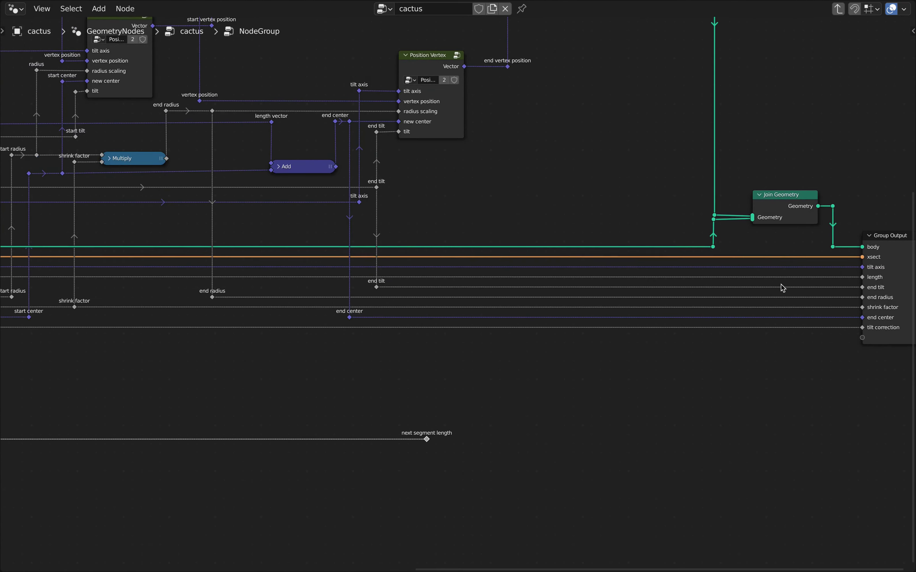
Insert a reroute on the Group Output's length link, feed it from next segment length, label it "next segment length" and align both vertically
right_click_drag(418, 272, 419, 282, "shift")
left_click_drag(427, 439, 417, 277)
key("F2")
type("next segment length")
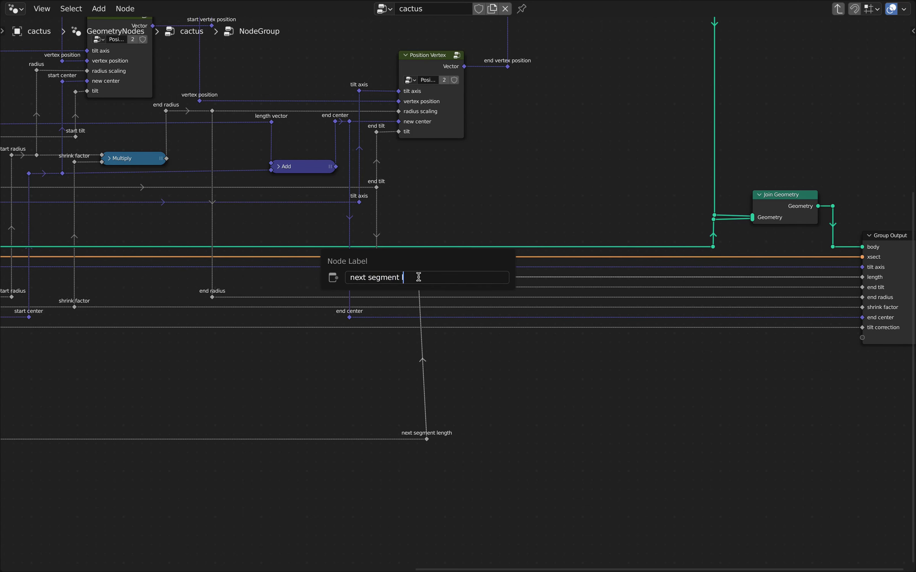
key("Return")
left_click_drag(404, 481, 455, 300)
Exit the segment group to the parent cactus tree and rename the node group "One Segment"
key("Home")
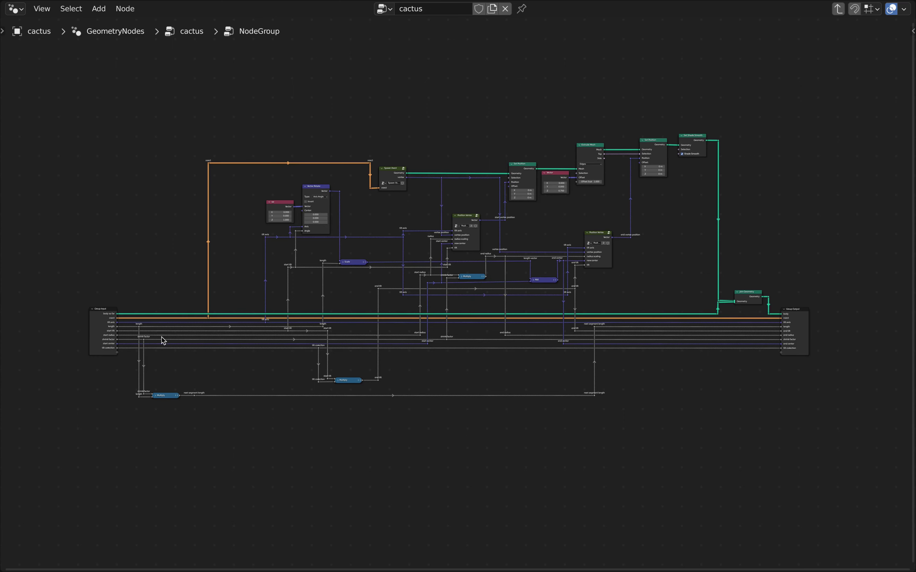
left_click(100, 309)
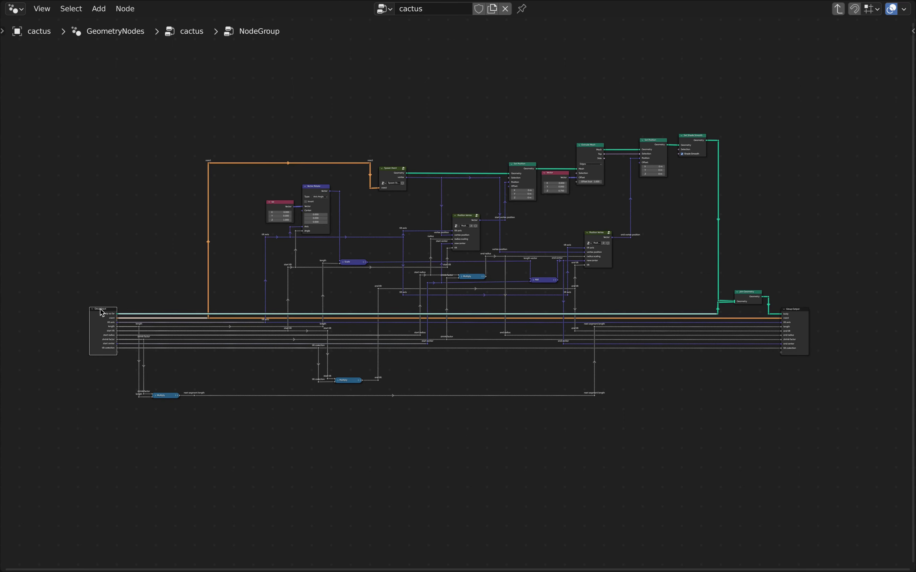
key("Tab")
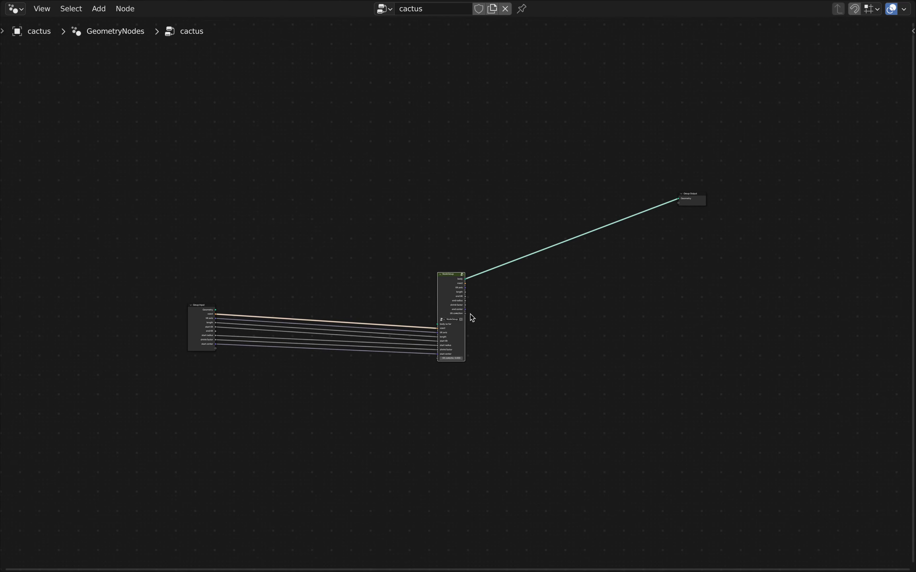
scroll(473, 318, "up", 4)
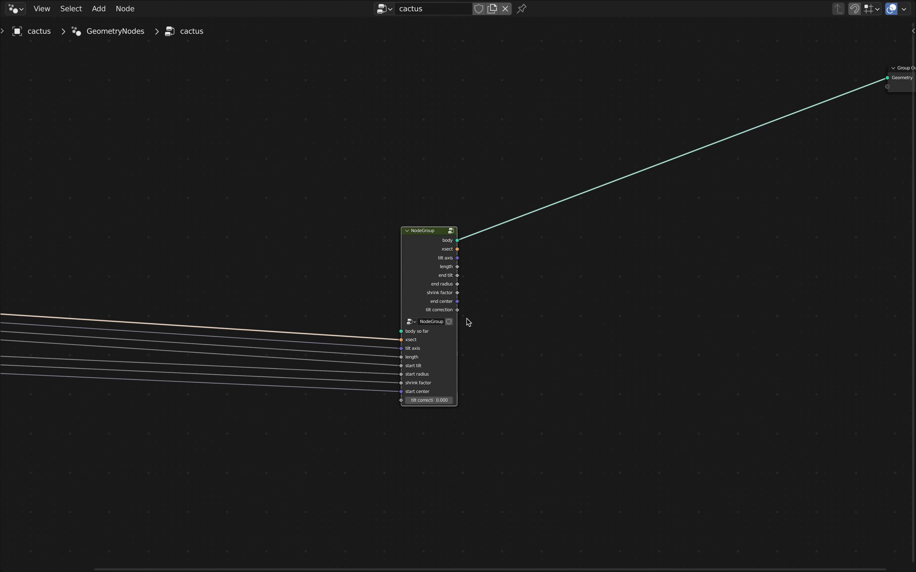
scroll(468, 323, "up", 2)
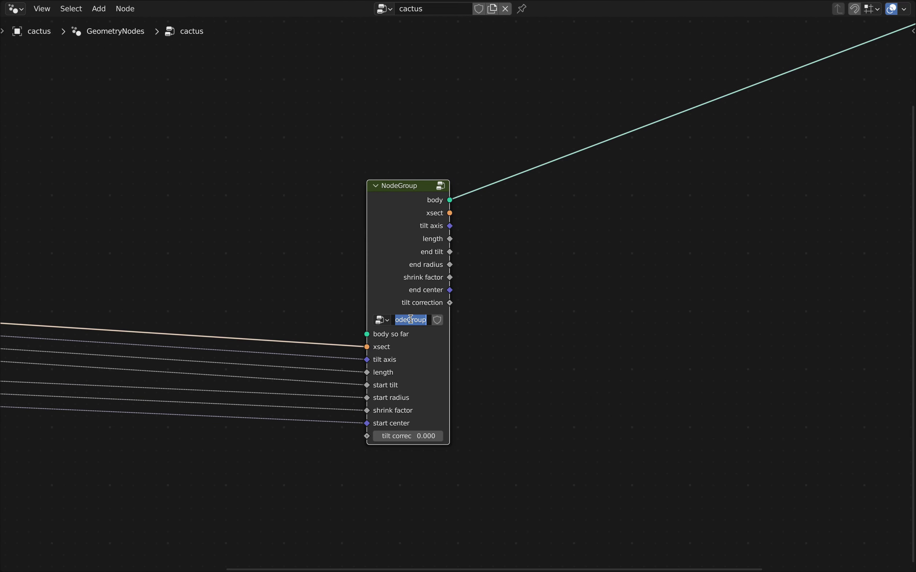
type("On")
type("e Segment")
key("Return")
scroll(501, 319, "down", 4)
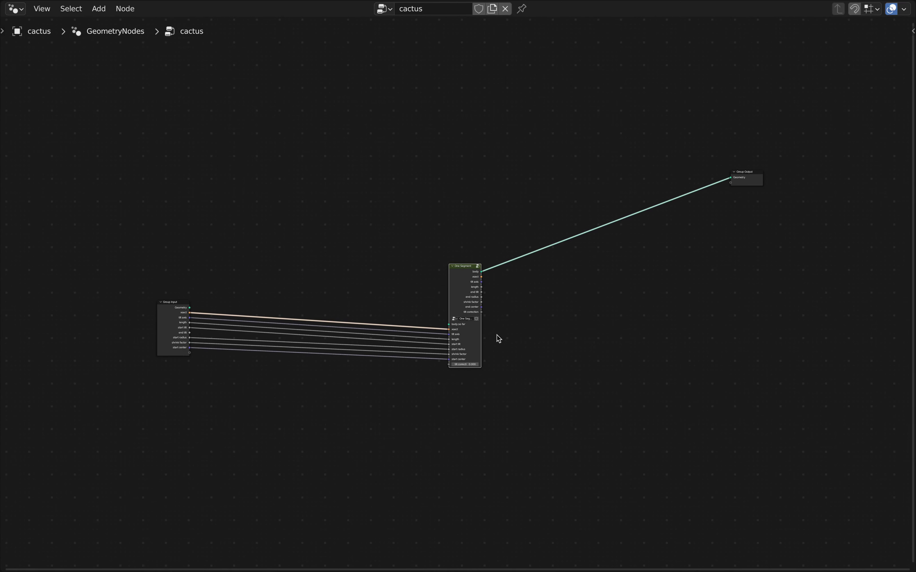
Move the One Segment node close beside the Group Input node
middle_click_drag(498, 338, 613, 350)
scroll(617, 352, "up", 3)
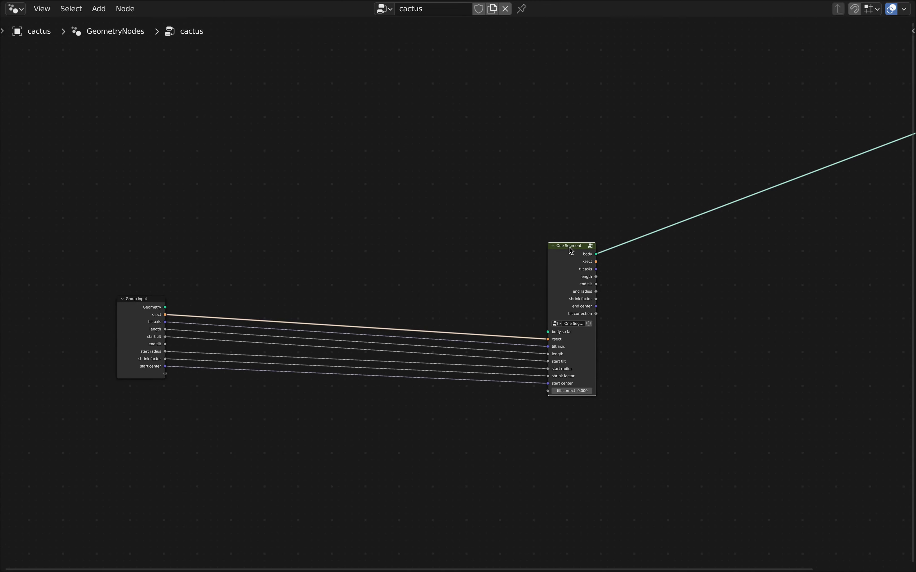
left_click_drag(571, 251, 226, 224)
scroll(258, 311, "up", 2)
middle_click_drag(259, 346, 531, 311)
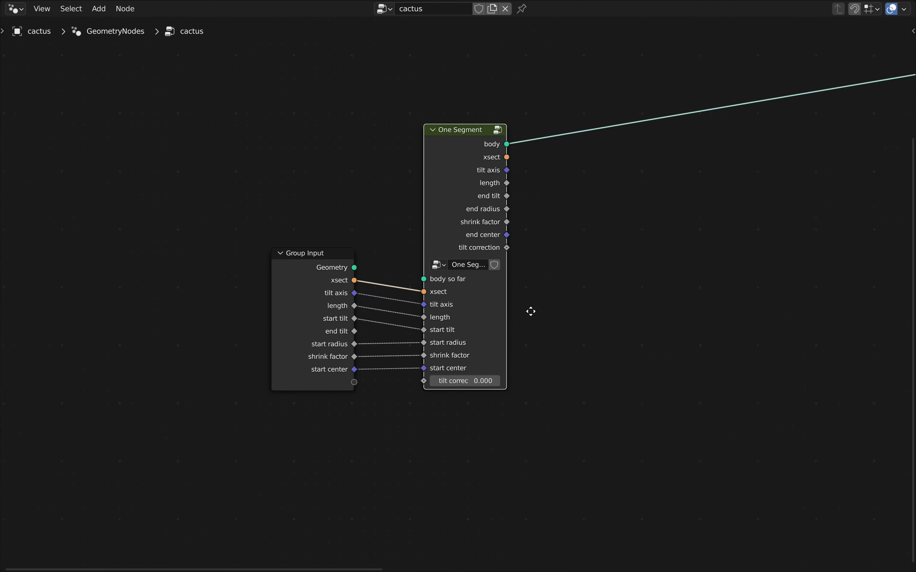
scroll(534, 311, "up", 1)
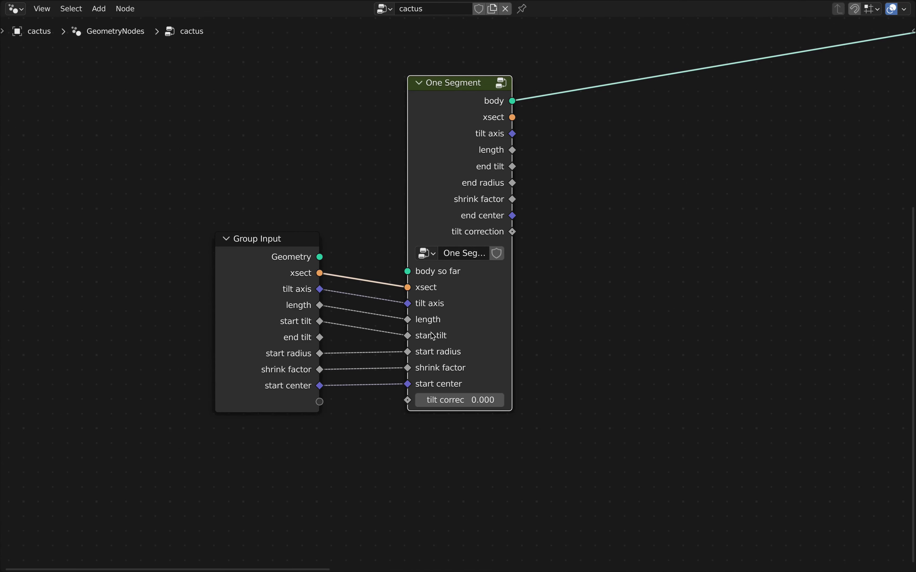
Delete the unused end tilt input from the cactus group and level the Group Input's sockets with One Segment's inputs
left_click(275, 241)
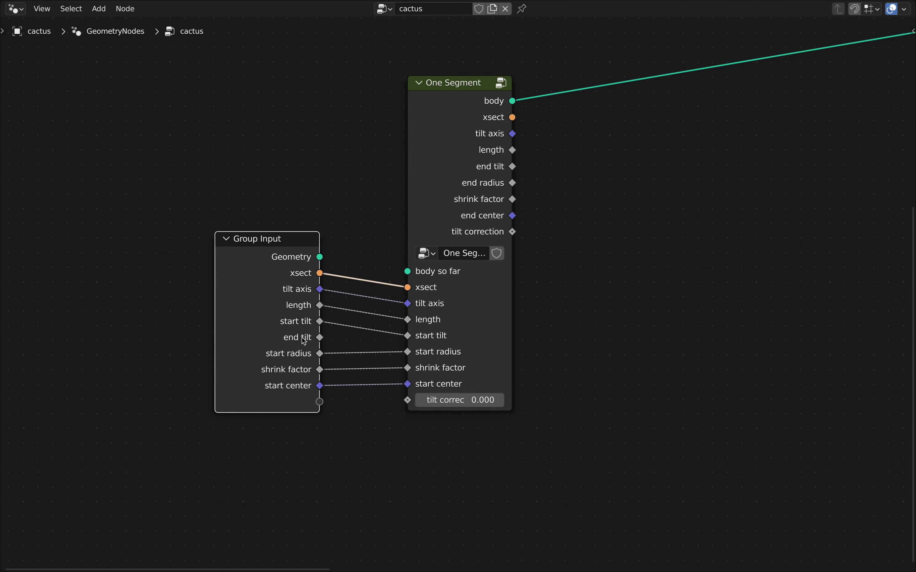
key("n")
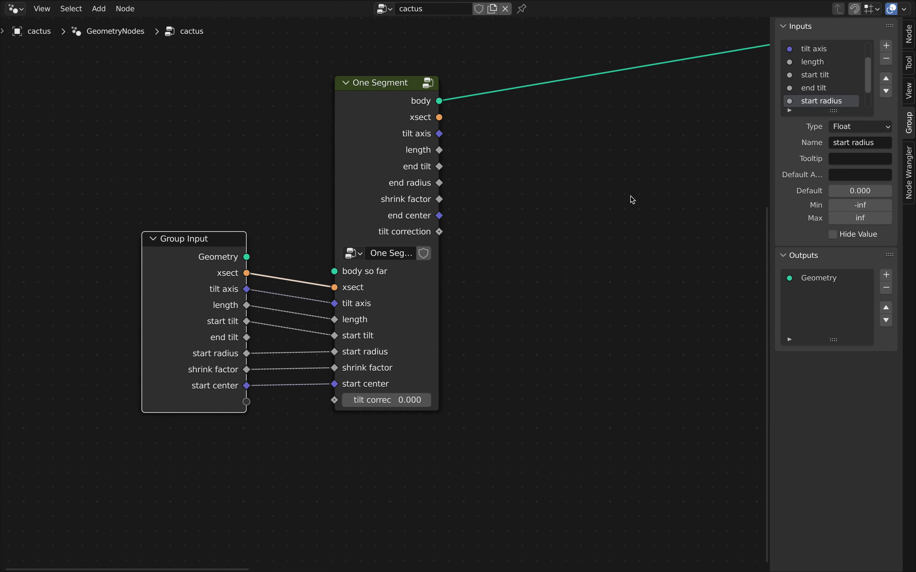
left_click(817, 89)
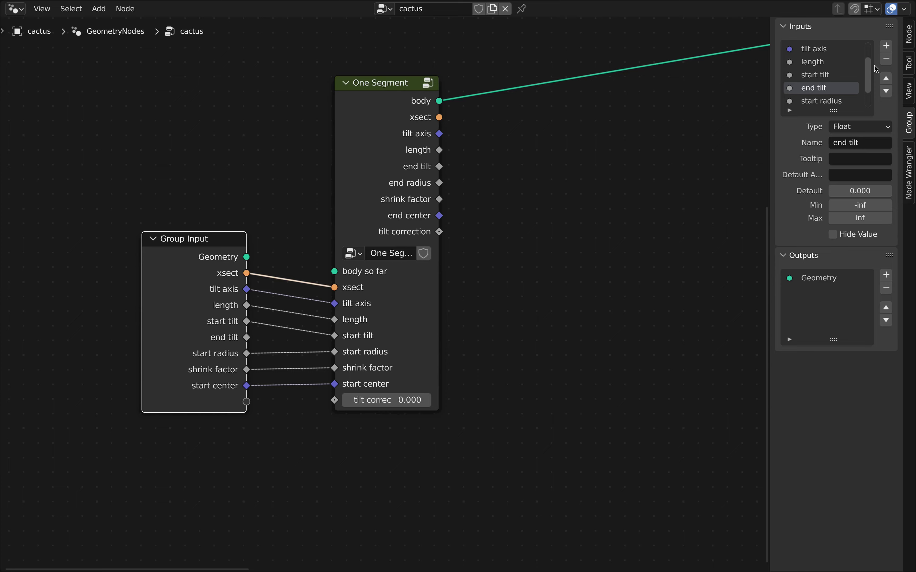
left_click(887, 59)
key("n")
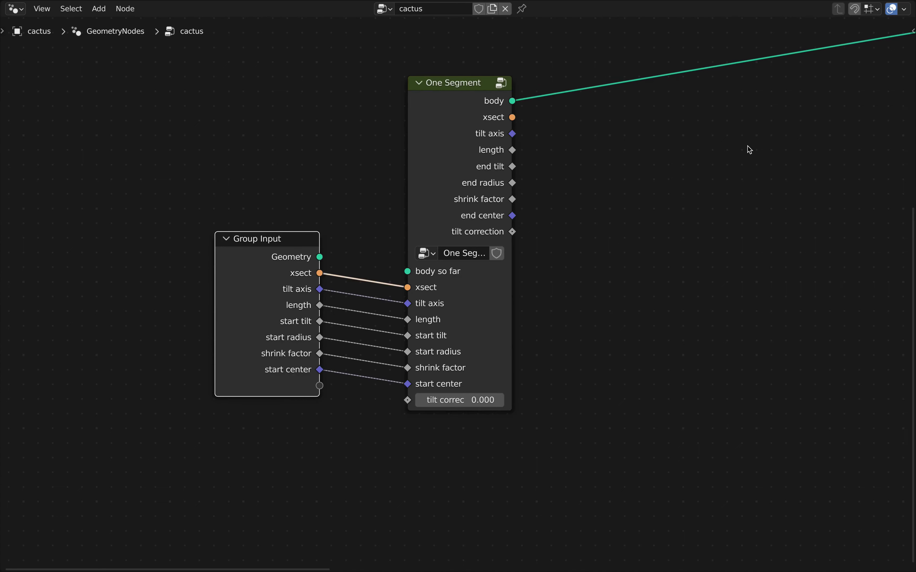
left_click_drag(266, 239, 267, 253)
scroll(636, 250, "down", 3)
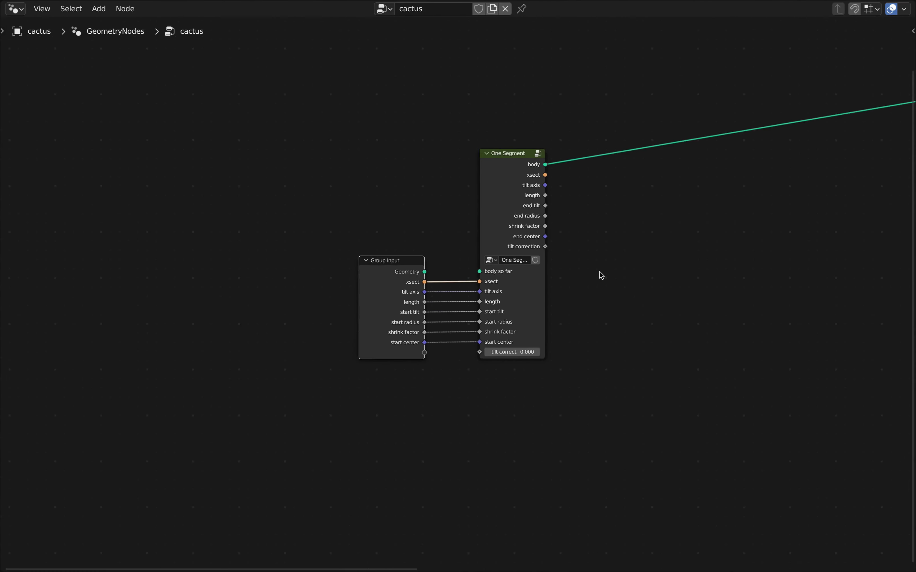
middle_click_drag(639, 254, 484, 323)
scroll(485, 323, "down", 3)
middle_click_drag(541, 322, 421, 267)
scroll(322, 251, "up", 2)
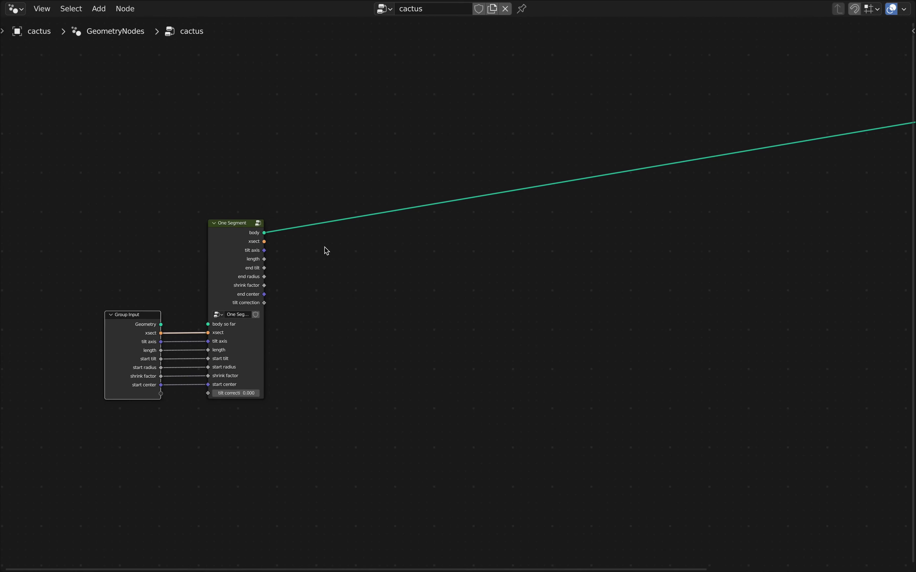
scroll(350, 253, "down", 2)
middle_click_drag(386, 256, 351, 273)
scroll(297, 263, "up", 1)
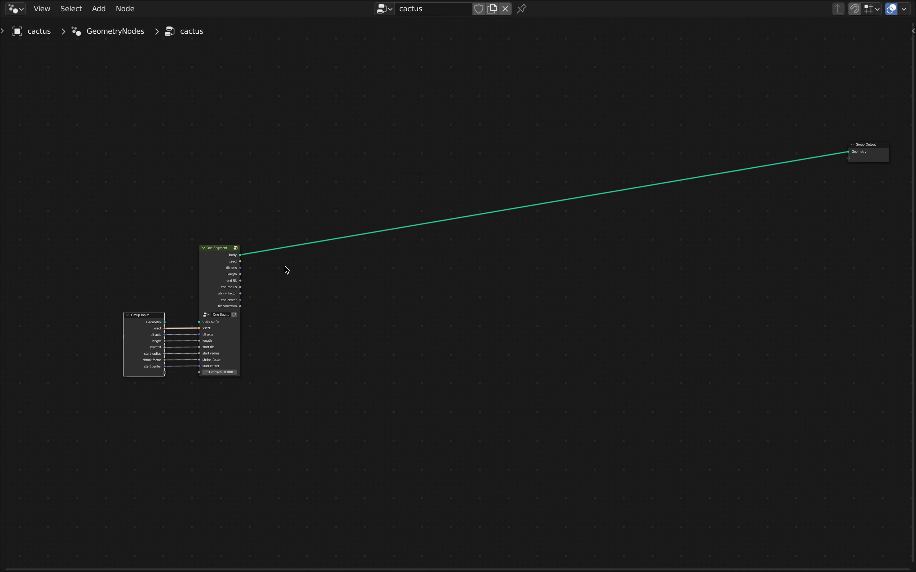
scroll(265, 270, "up", 2)
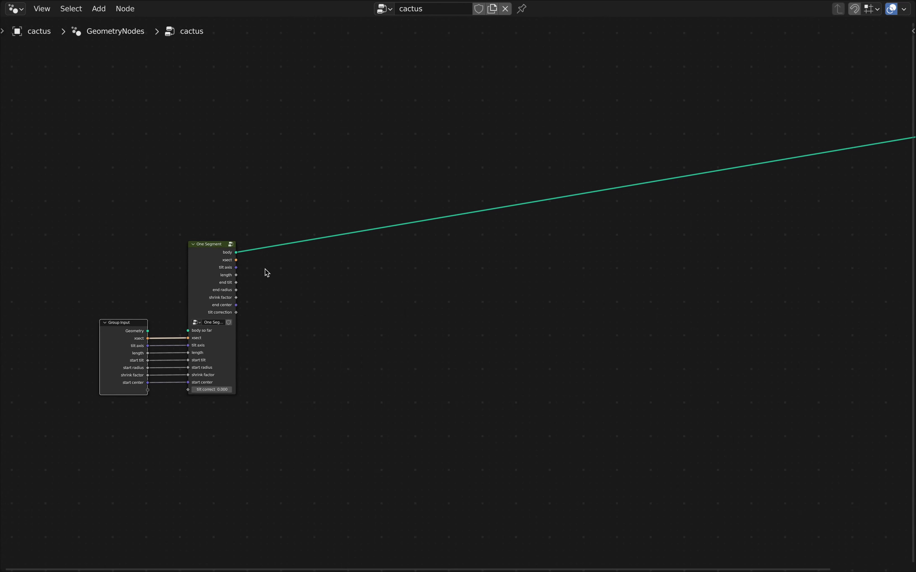
scroll(354, 273, "down", 1)
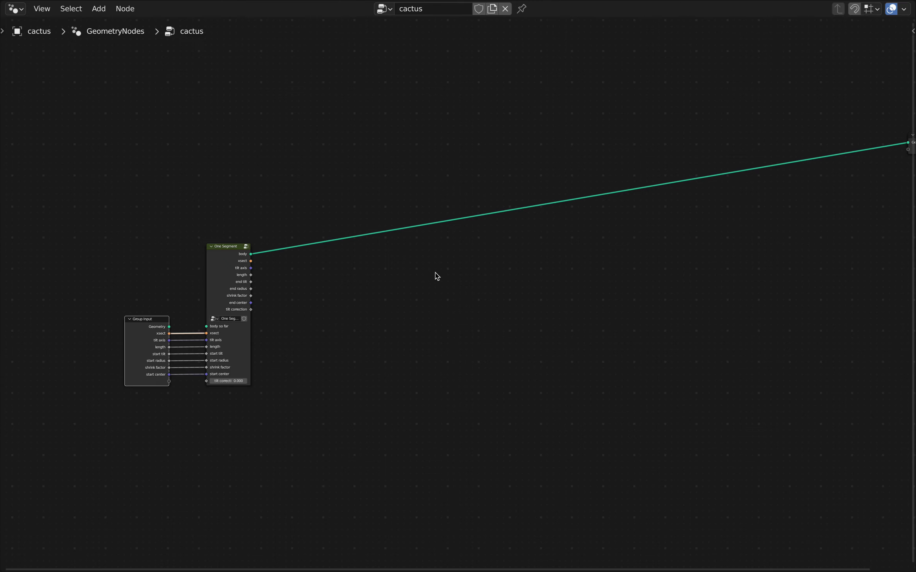
scroll(437, 276, "down", 1)
middle_click_drag(478, 273, 431, 270)
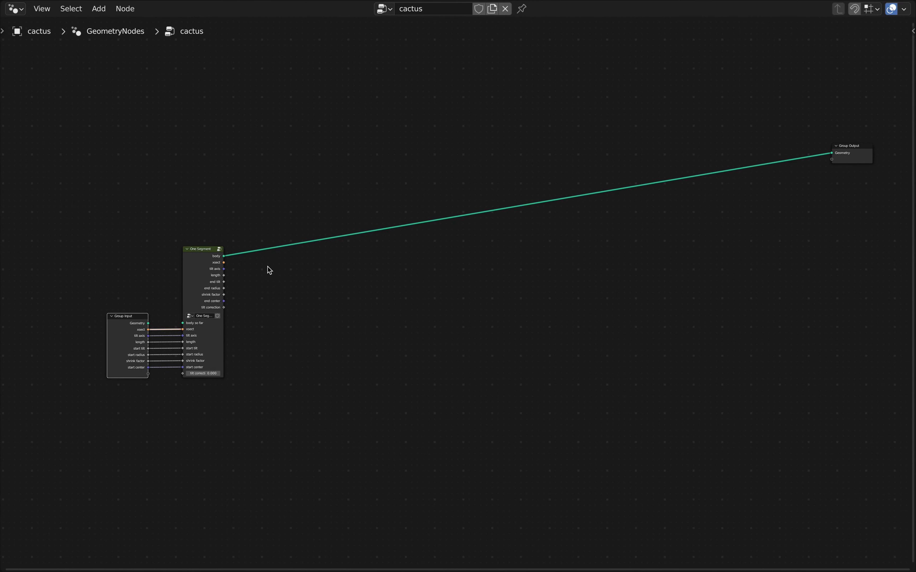
Duplicate the One Segment node and place the copy a short distance to its right
scroll(243, 268, "up", 2)
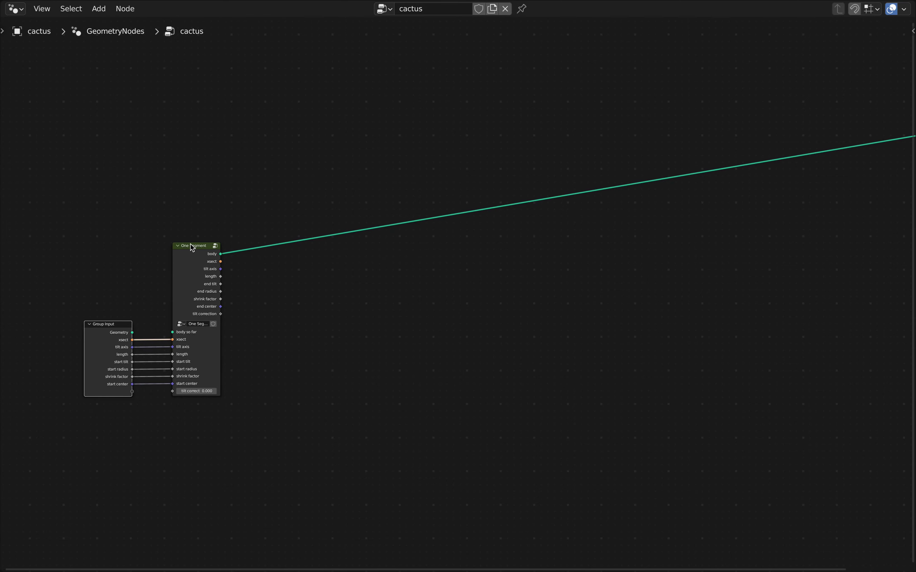
scroll(241, 285, "up", 1)
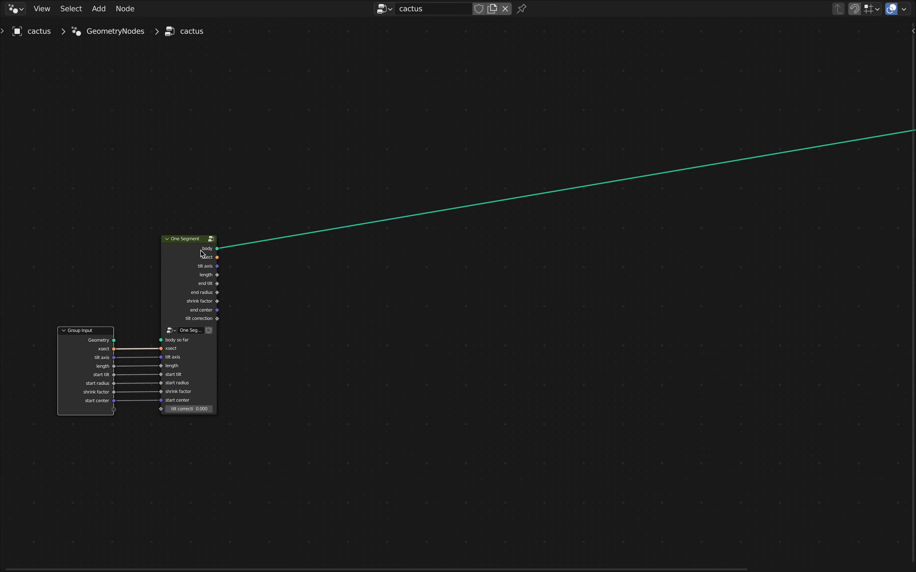
left_click(181, 241)
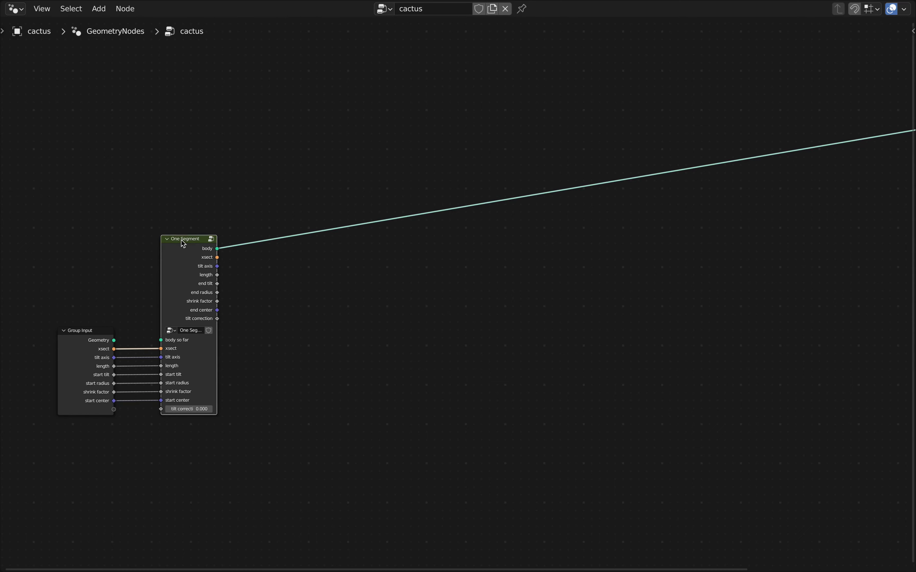
key("shift+d")
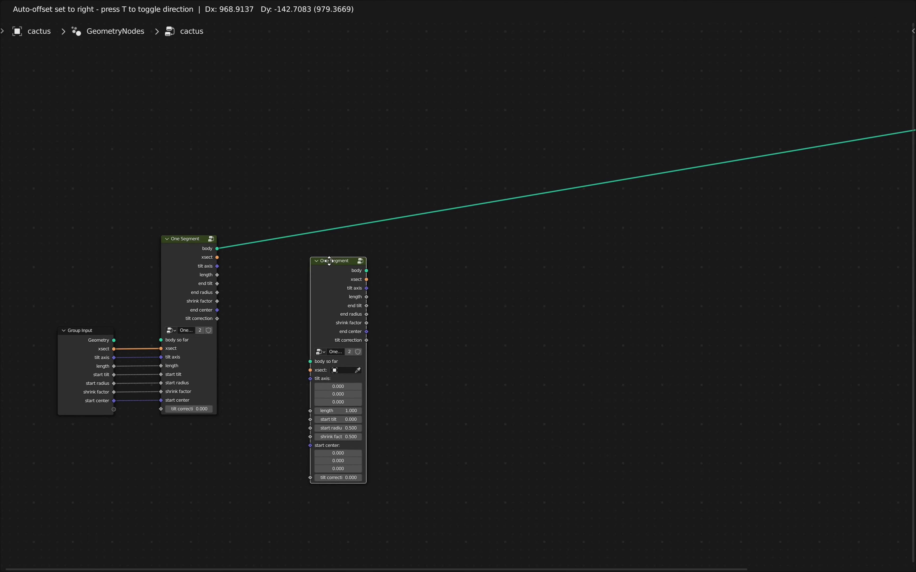
left_click(332, 258)
scroll(406, 273, "down", 2)
middle_click_drag(405, 274, 316, 303)
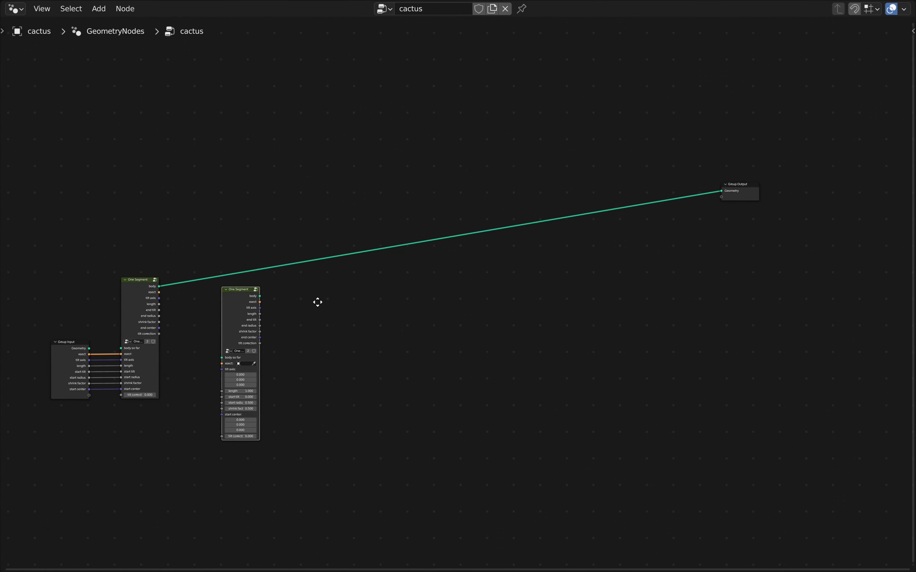
Cut the link between the first One Segment's body output and the Group Output
scroll(296, 306, "up", 1)
left_click_drag(250, 295, 702, 241)
key("Escape")
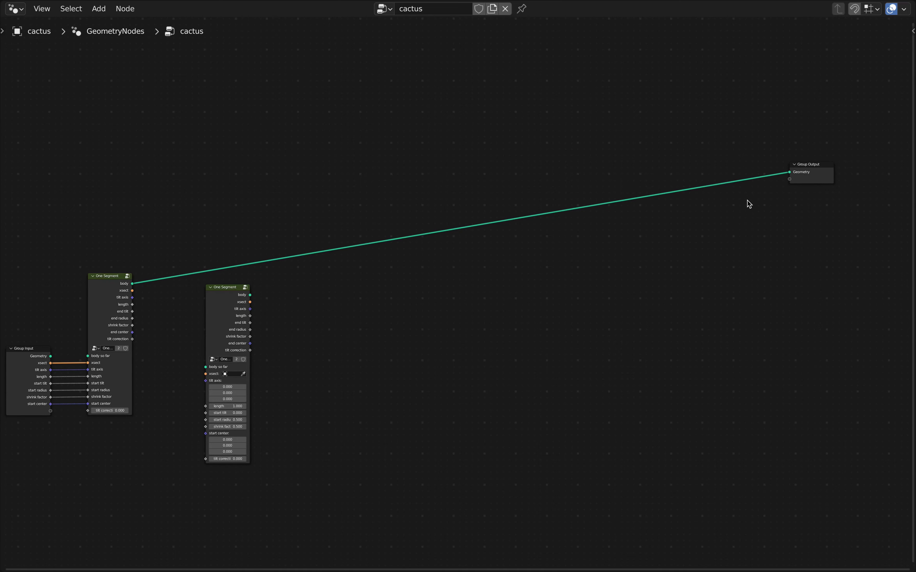
right_click_drag(723, 166, 742, 202, "ctrl")
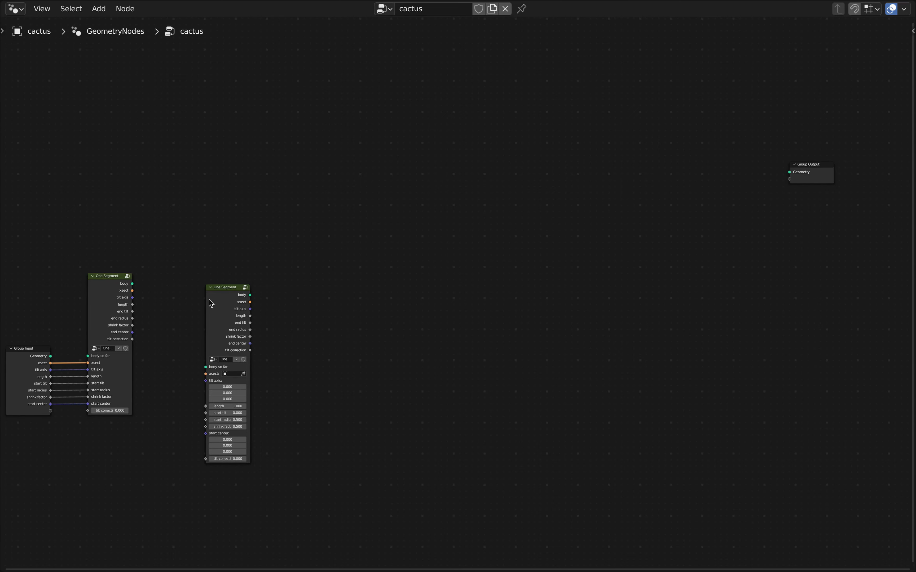
Move the duplicated One Segment close beside the first so its inputs sit level with the first node's outputs
scroll(197, 309, "up", 2)
middle_click_drag(184, 312, 556, 241)
scroll(556, 241, "up", 1)
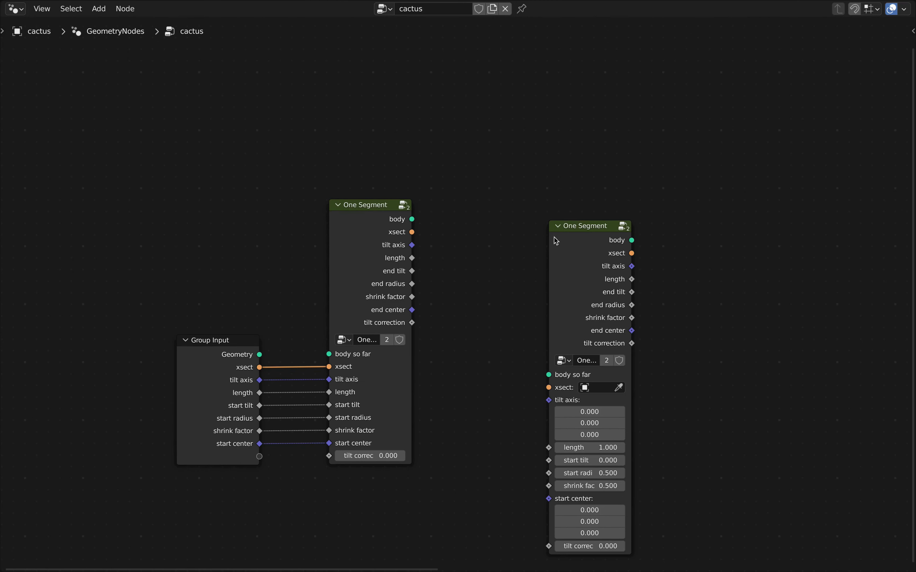
left_click(580, 232)
left_click_drag(583, 233, 486, 77)
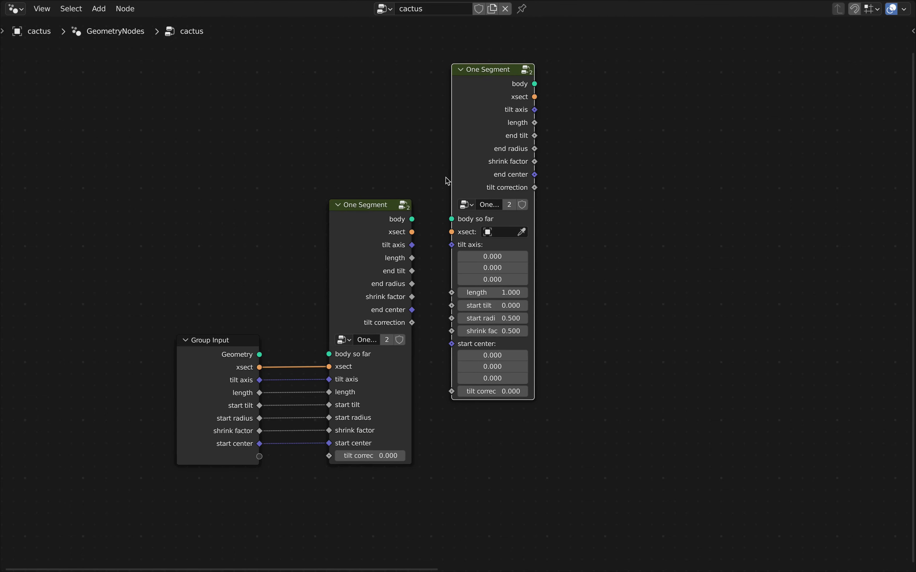
Link every output of the first One Segment, from body to tilt correction, to the matching input of the second
scroll(438, 219, "up", 2)
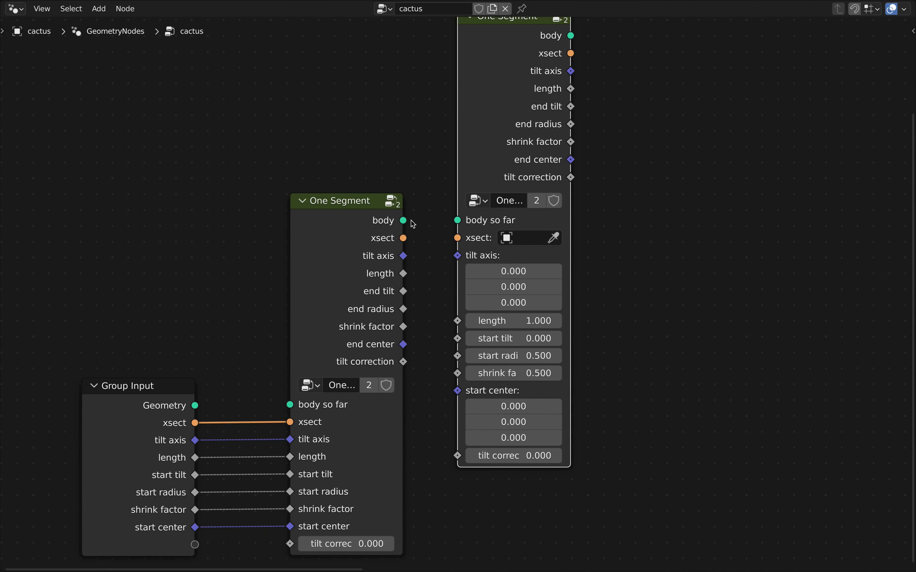
left_click_drag(404, 220, 458, 220)
left_click_drag(403, 238, 457, 238)
left_click_drag(403, 256, 457, 255)
left_click_drag(403, 274, 458, 273)
left_click_drag(403, 292, 458, 291)
mouse_move(403, 309)
left_mouse_down()
mouse_move(465, 308)
mouse_move(458, 309)
left_mouse_up()
left_click_drag(403, 327, 457, 326)
left_click_drag(403, 344, 457, 345)
left_click_drag(403, 362, 457, 409)
Duplicate the two linked One Segment nodes together and place the copies up and to the right of the originals
scroll(617, 300, "down", 5)
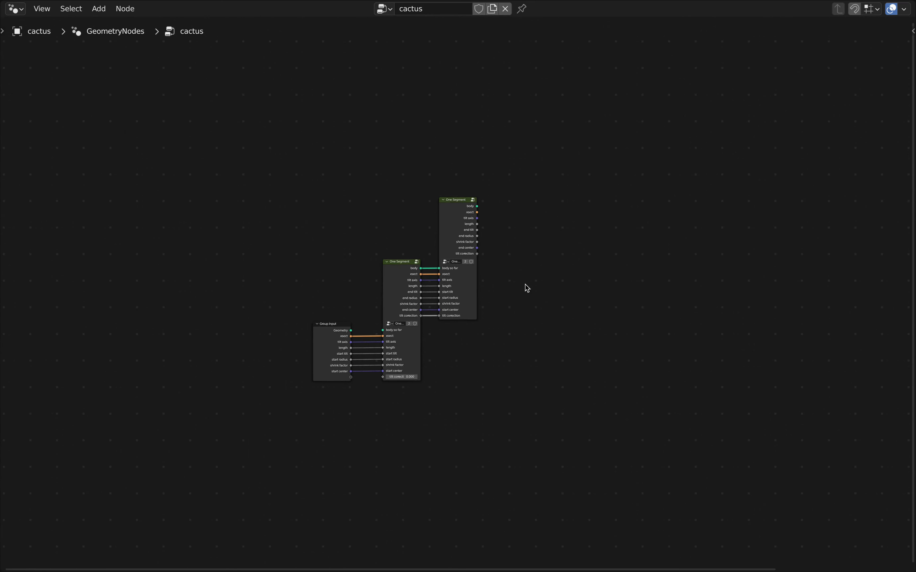
left_click_drag(391, 202, 468, 335)
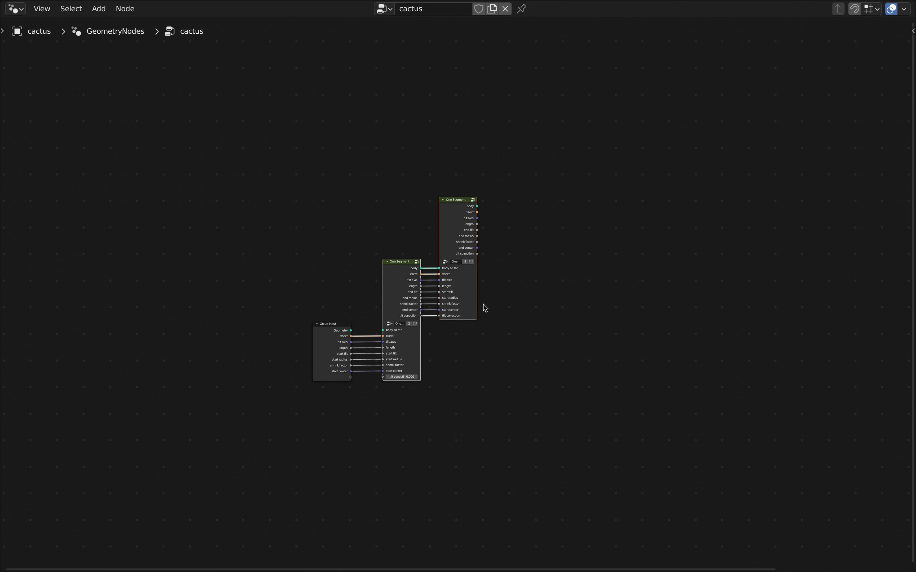
key("shift+d")
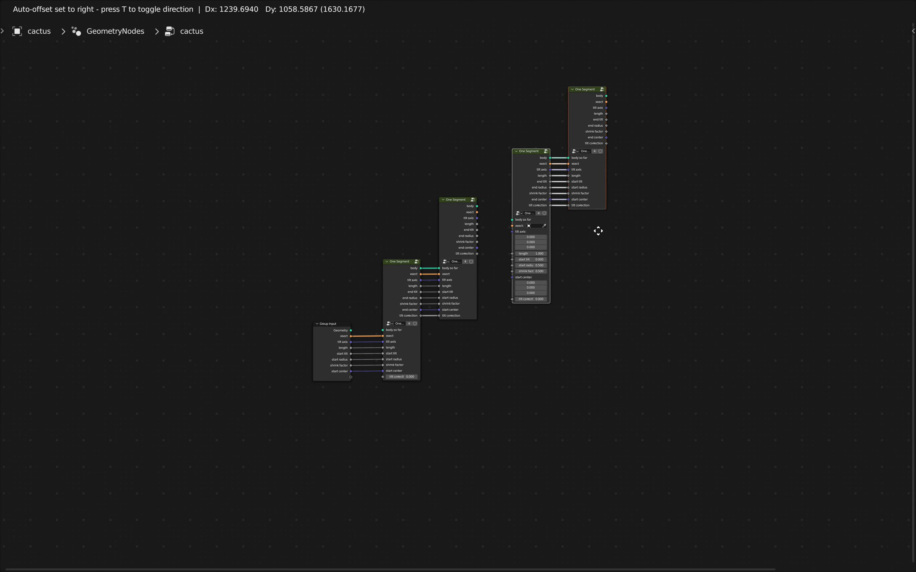
left_click(584, 217)
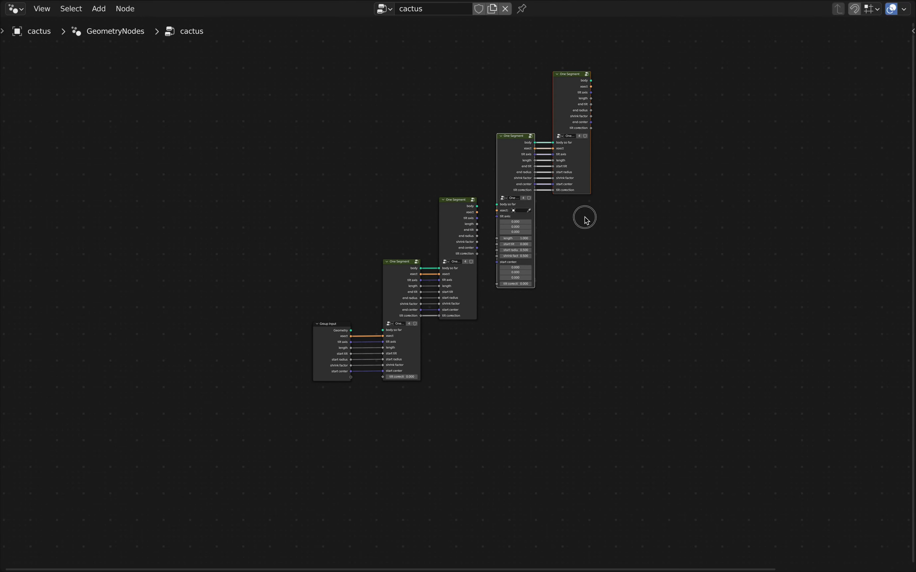
Link all outputs of the second One Segment, body through tilt correction, to the matching inputs of the third
scroll(490, 205, "up", 5)
left_click_drag(468, 213, 521, 208)
left_click_drag(467, 229, 521, 240)
left_click_drag(468, 262, 521, 273)
left_click_drag(468, 294, 521, 306)
left_click_drag(468, 327, 521, 338)
Shift the third and fourth One Segment nodes vertically to level their links with the second node's outputs
scroll(284, 323, "down", 6)
left_click(446, 177)
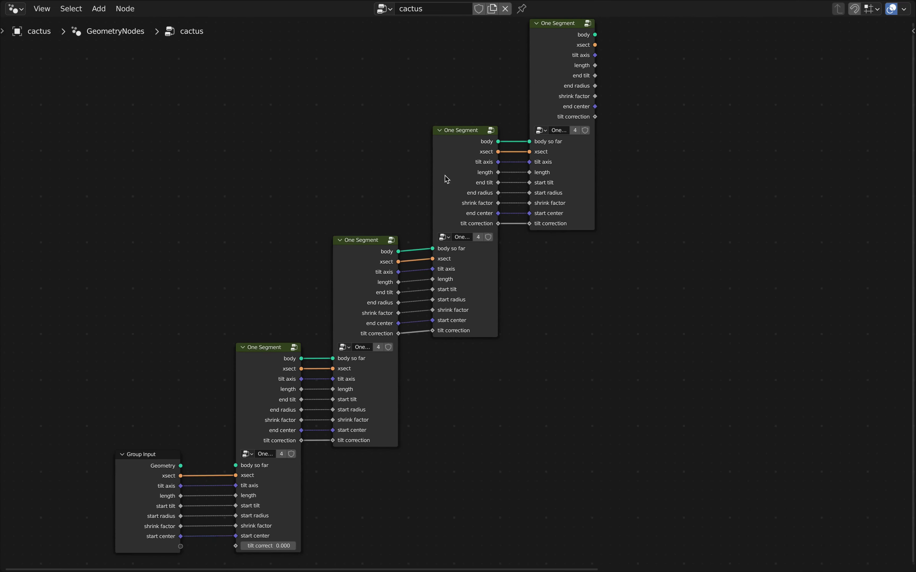
left_click(544, 182, "shift")
key("g")
key("y")
left_click(629, 233)
Duplicate all four One Segment nodes and place the copies at the upper end of the chain
scroll(460, 357, "down", 6)
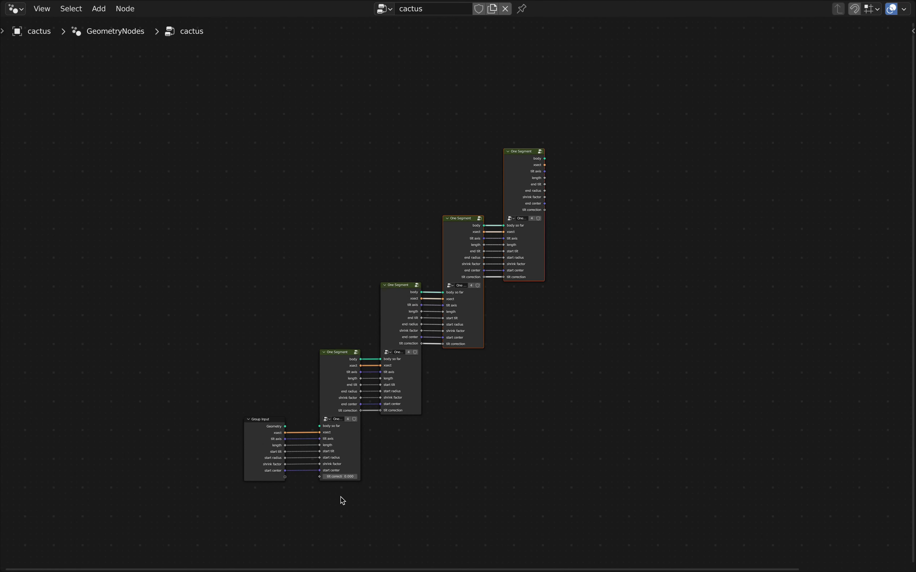
left_click_drag(340, 498, 545, 143)
key("shift+d")
scroll(547, 198, "down", 2)
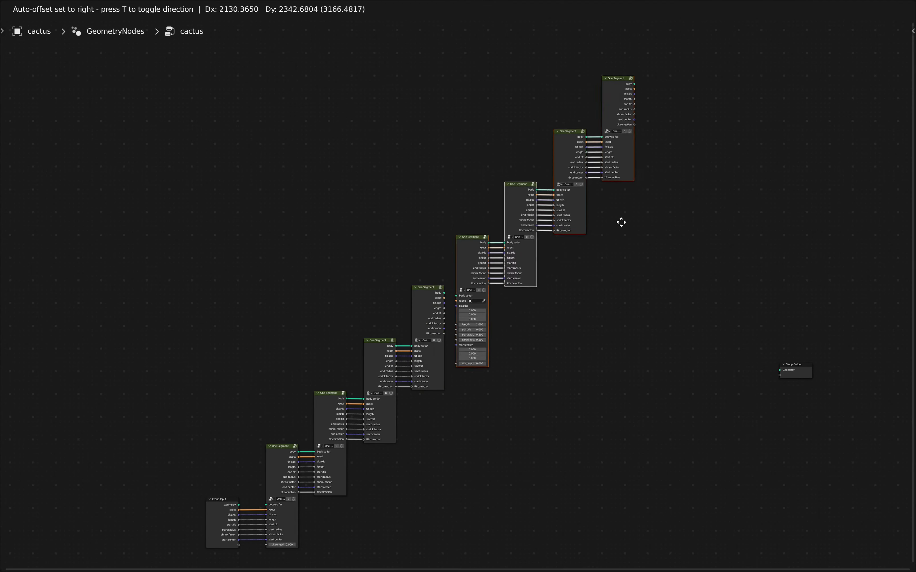
left_click(623, 219)
Link all outputs of the fourth One Segment, body through tilt correction, to the matching inputs of the fifth
scroll(453, 296, "up", 8)
left_click_drag(427, 288, 468, 284)
left_click_drag(427, 303, 468, 299)
left_click_drag(427, 318, 468, 330)
left_click_drag(427, 348, 468, 360)
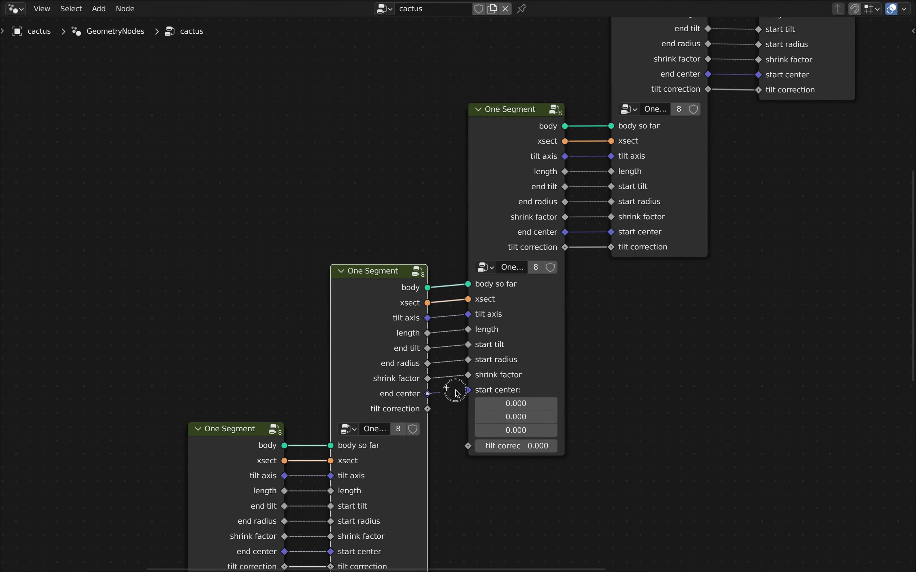
left_click_drag(457, 394, 468, 390)
left_click_drag(427, 409, 468, 405)
Shift the last four One Segment nodes vertically so the fifth's inputs line up with the fourth's outputs
scroll(564, 415, "down", 6)
middle_click_drag(542, 399, 437, 399)
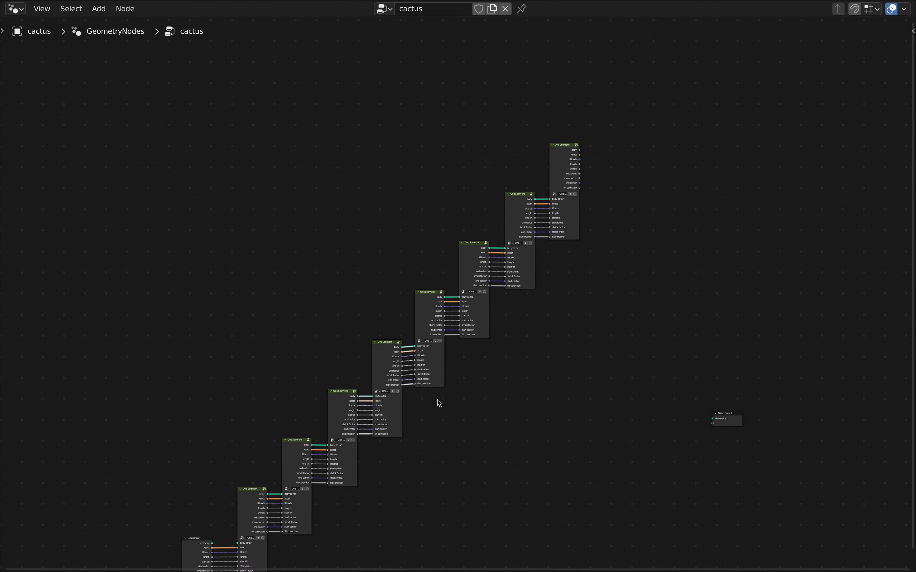
left_click_drag(437, 399, 594, 187)
scroll(467, 375, "up", 5)
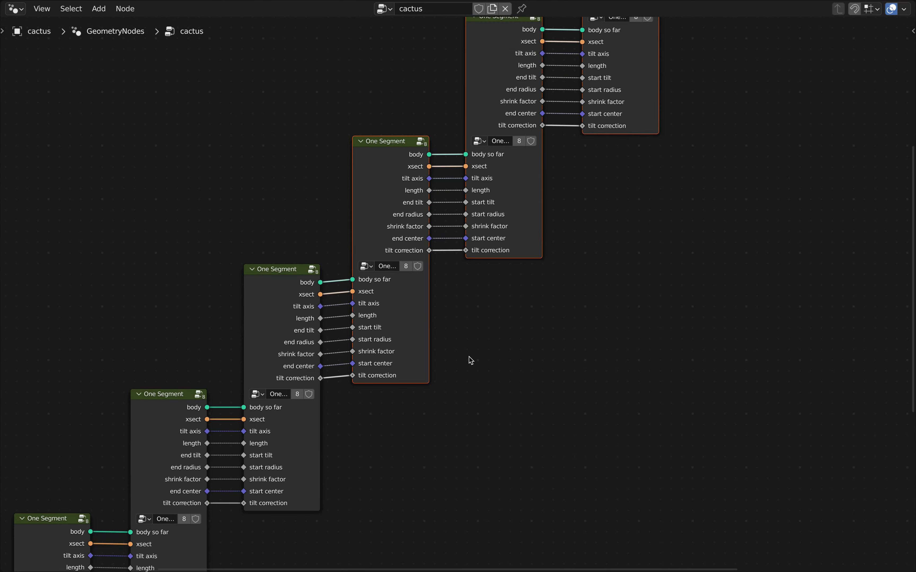
key("g")
key("y")
left_click(468, 389)
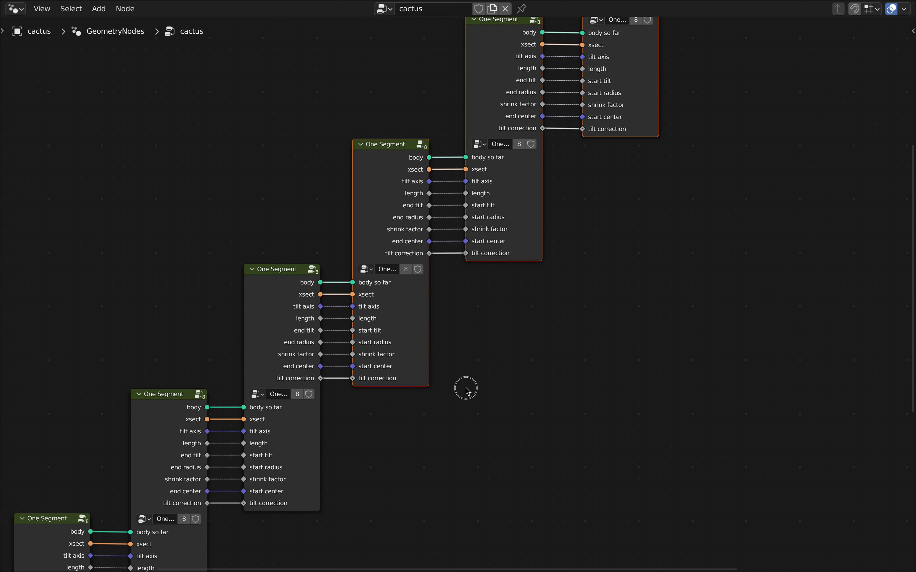
left_click(466, 358)
Move the Group Output up beside the last One Segment node in the chain
scroll(466, 358, "down", 4)
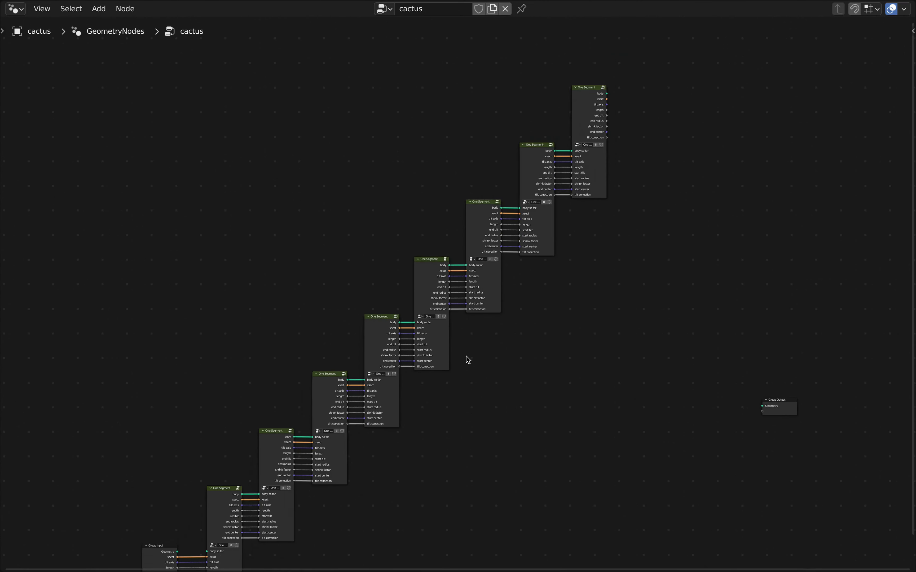
scroll(468, 359, "down", 2)
left_click_drag(677, 352, 751, 414)
key("g")
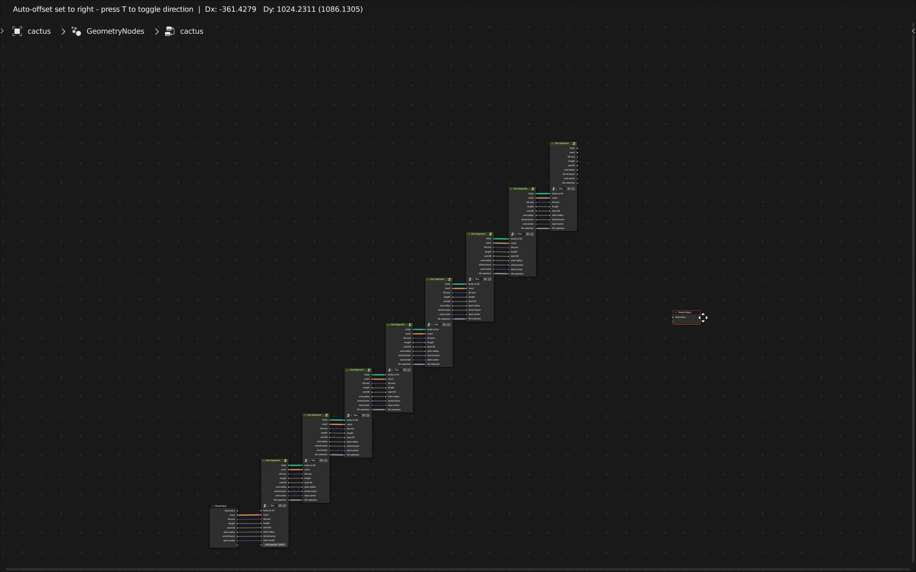
left_click(668, 190)
Connect the last One Segment's body output to the Group Output's Geometry input
scroll(605, 152, "up", 5)
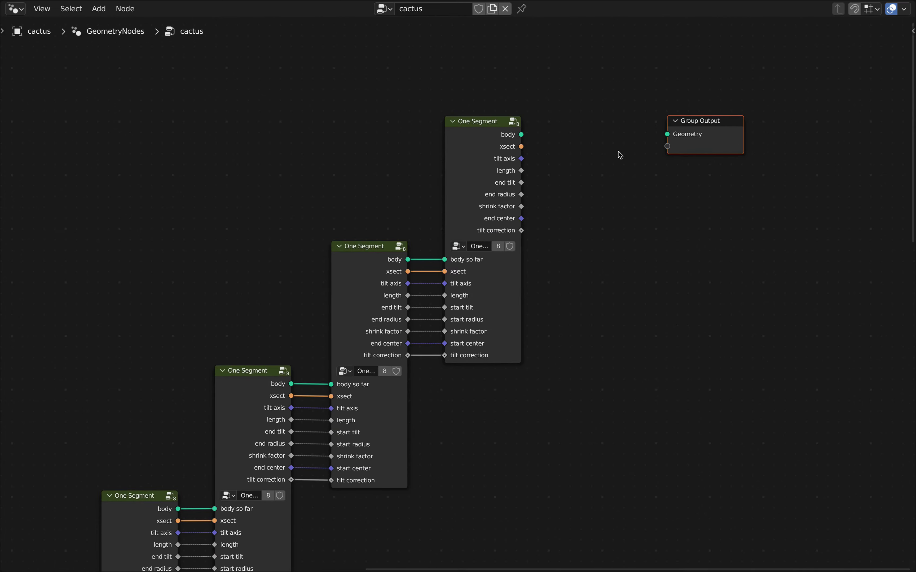
middle_click_drag(621, 155, 560, 246)
scroll(560, 245, "up", 1)
left_click_drag(440, 221, 625, 221)
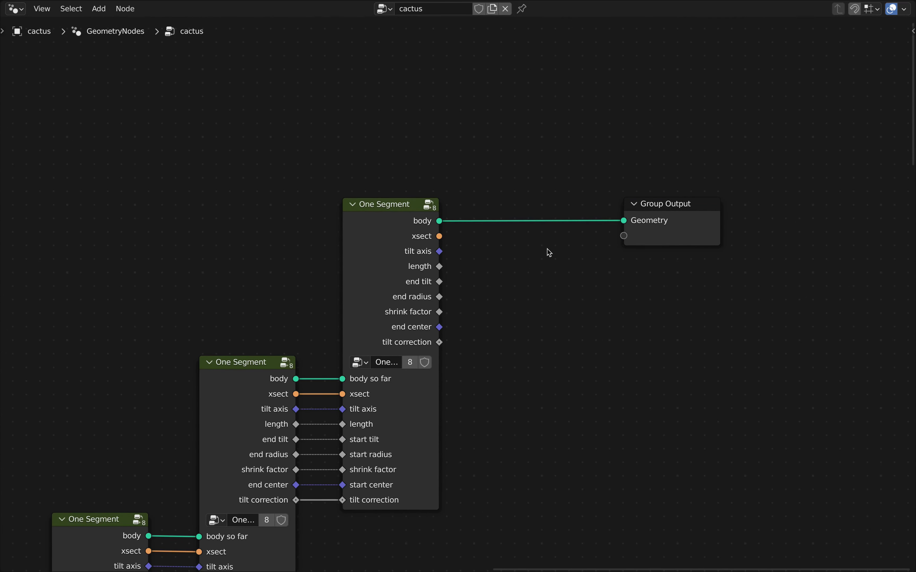
Switch to the 3D viewport and examine the stacked cactus body and its segment seams from several sides
scroll(566, 256, "down", 3)
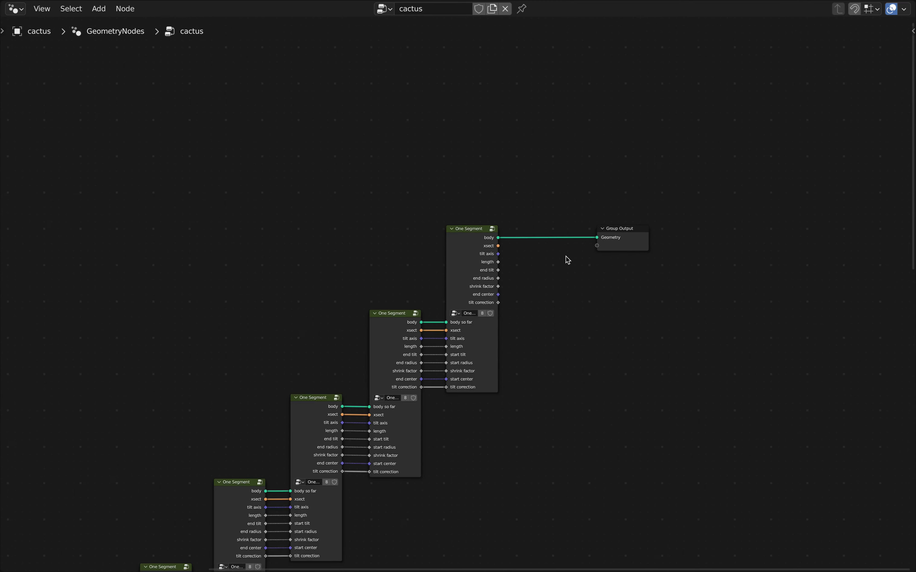
key("ctrl+Left")
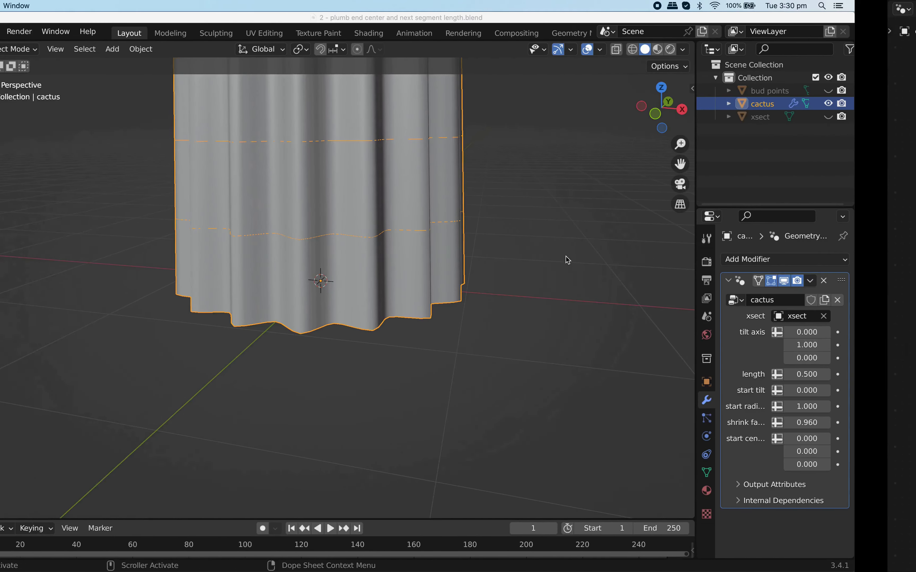
scroll(457, 257, "down", 3)
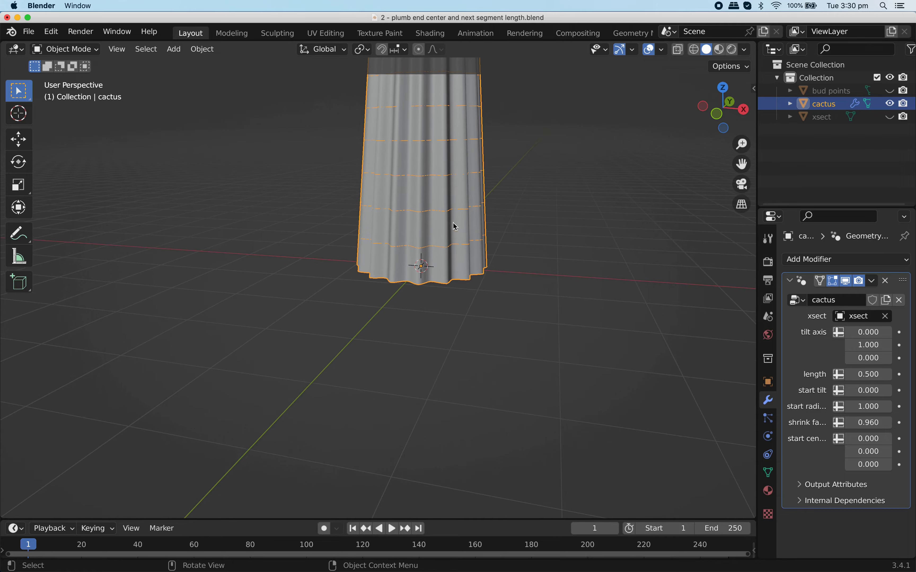
middle_click_drag(453, 225, 467, 289)
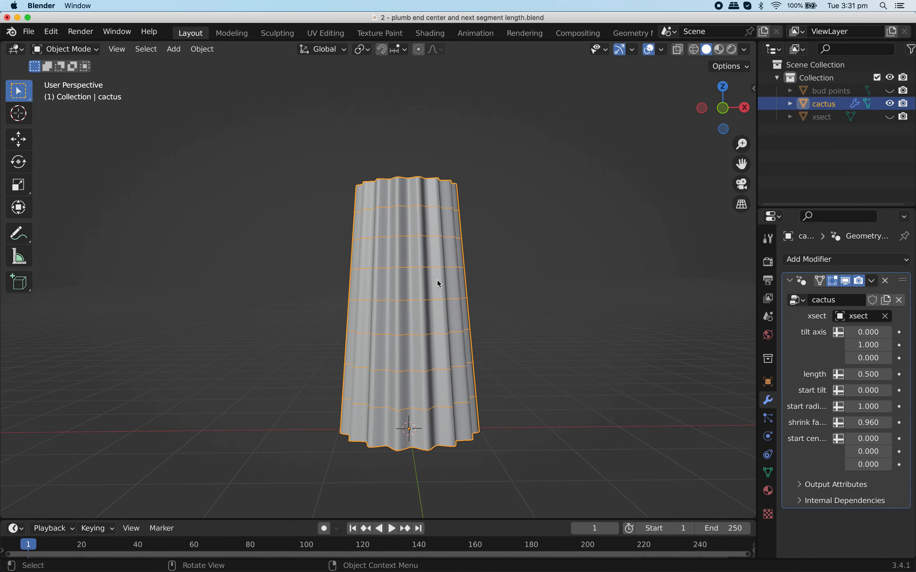
scroll(462, 446, "up", 3)
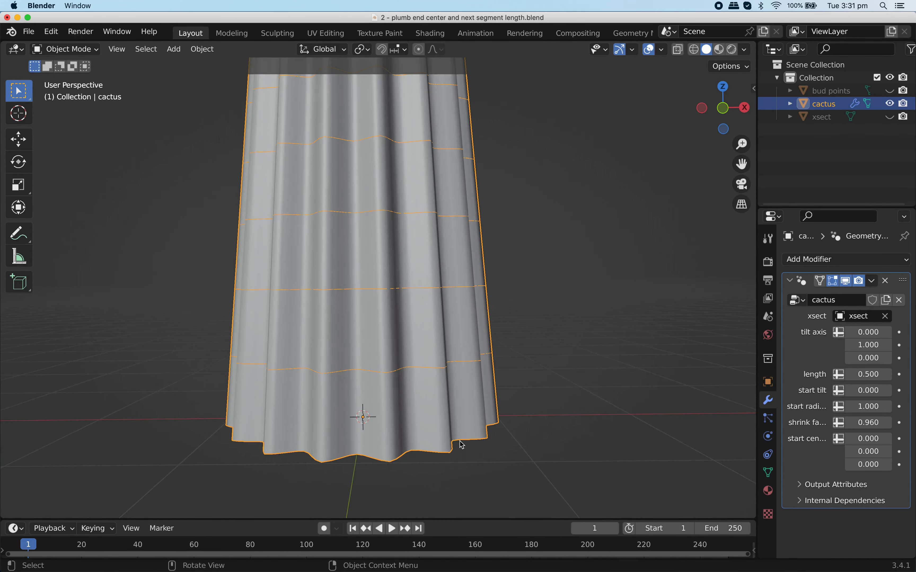
middle_click_drag(488, 420, 405, 376)
scroll(438, 381, "up", 4)
scroll(428, 374, "up", 4)
scroll(423, 376, "down", 6)
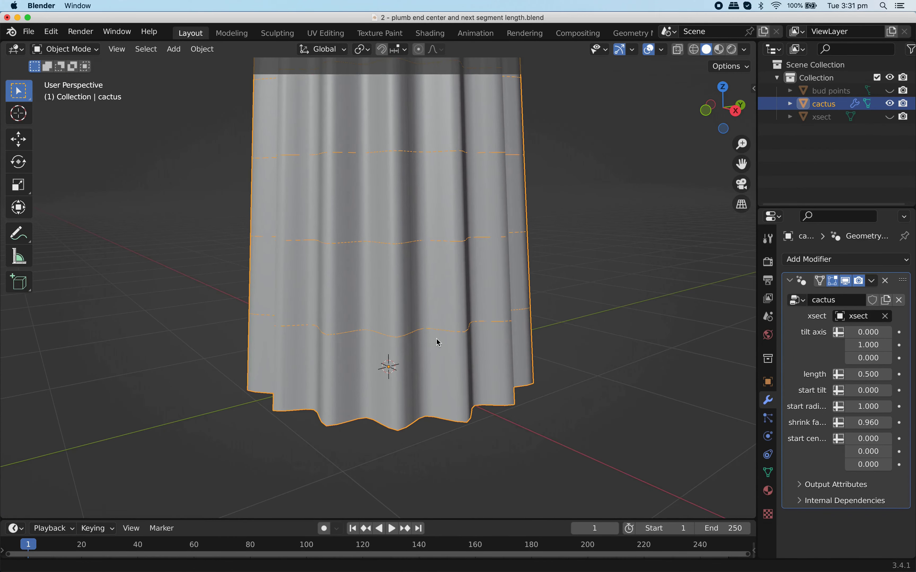
mouse_move(439, 343)
middle_mouse_down()
mouse_move(427, 350)
mouse_move(435, 315)
mouse_move(437, 363)
mouse_move(427, 333)
middle_mouse_up()
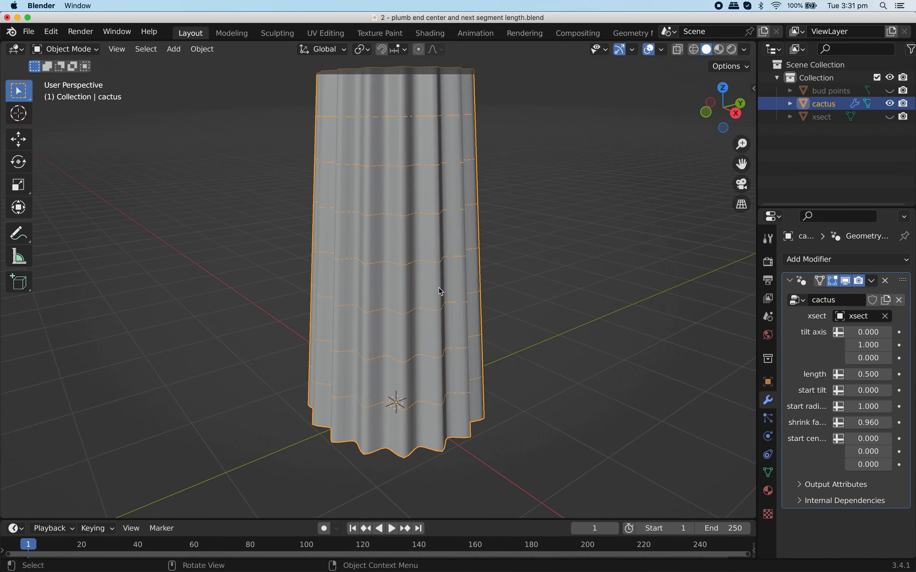
middle_click_drag(441, 291, 411, 313, "shift")
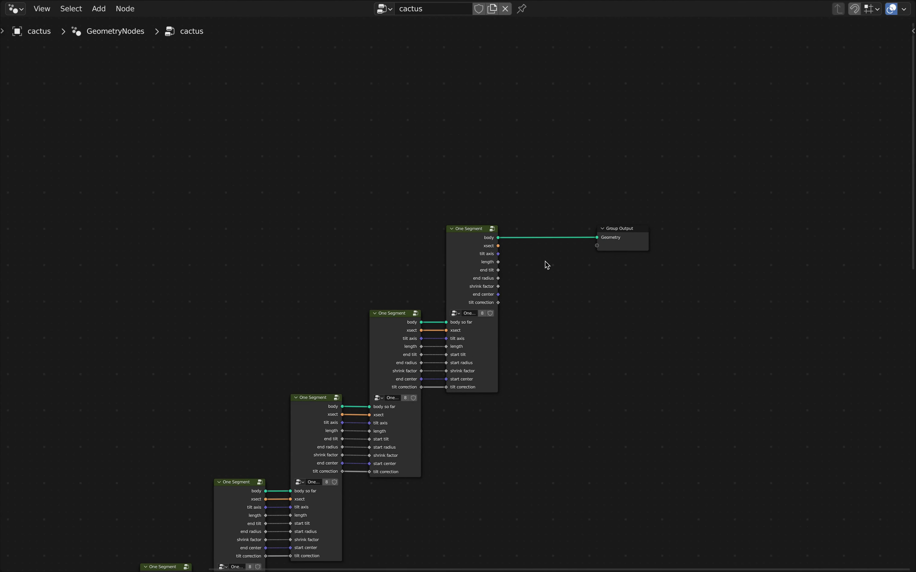
Insert a Merge by Distance node between the last One Segment's body output and the Group Output
scroll(545, 262, "up", 4)
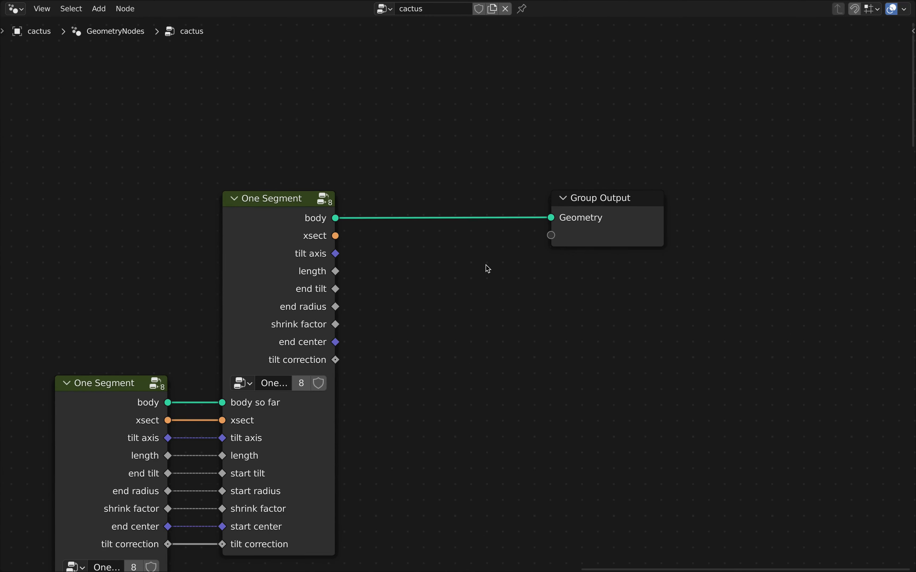
key("shift+a")
type("merge")
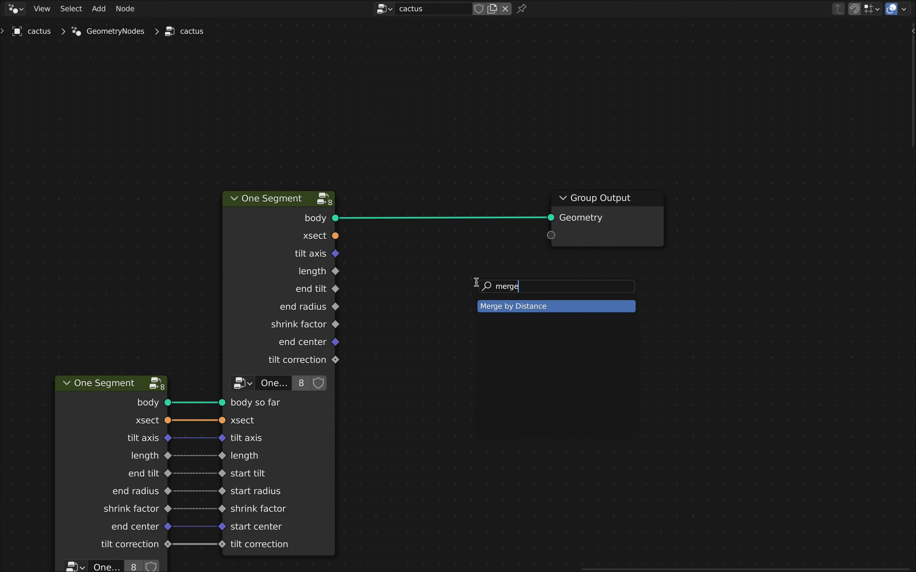
key("Return")
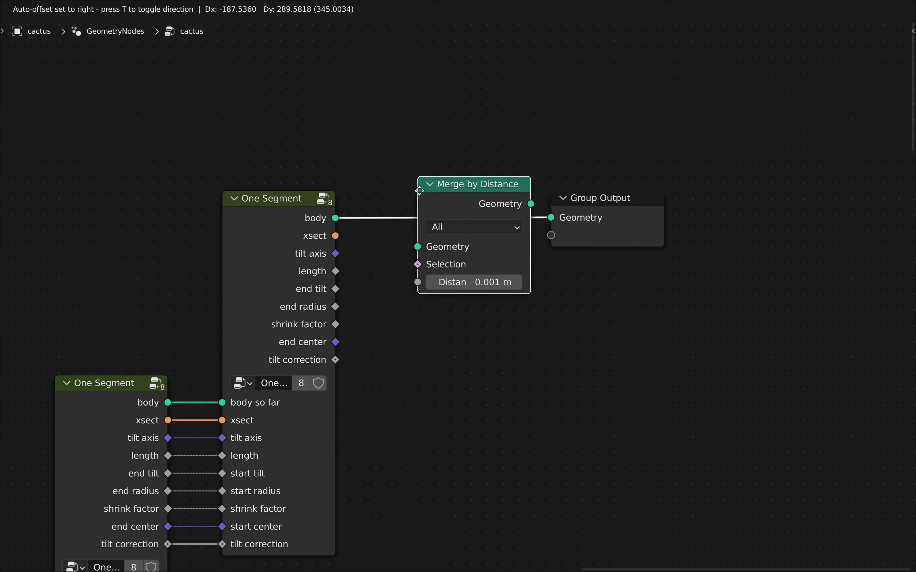
left_click(418, 189)
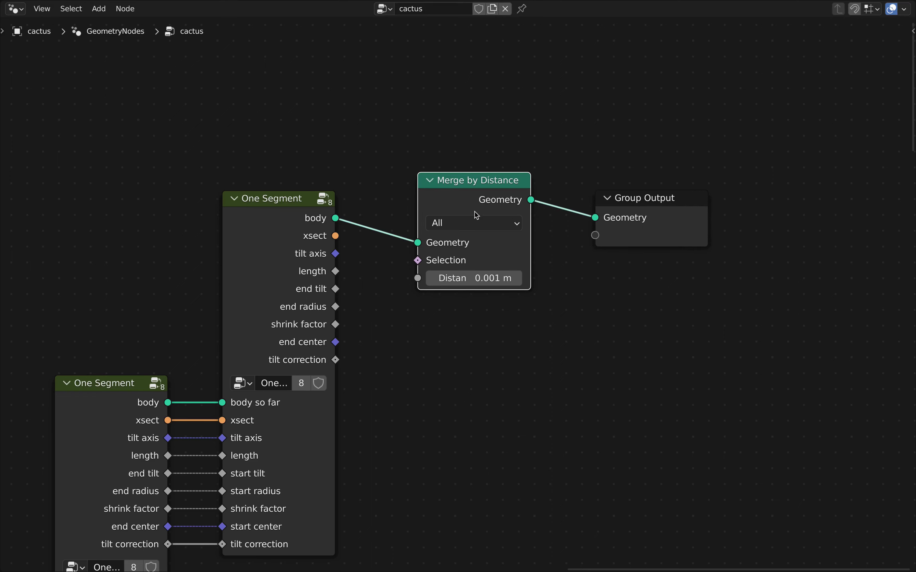
Shift Merge by Distance and Group Output vertically so their sockets line up with the last One Segment's body output
left_click(491, 283)
left_click(545, 280)
left_click_drag(502, 142, 638, 256)
key("g")
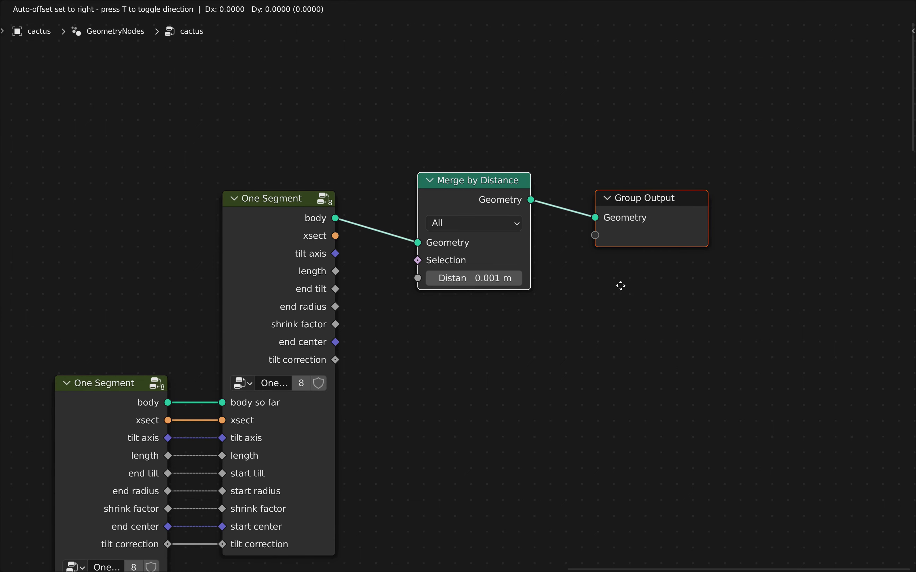
key("y")
left_click_drag(711, 247, 711, 246)
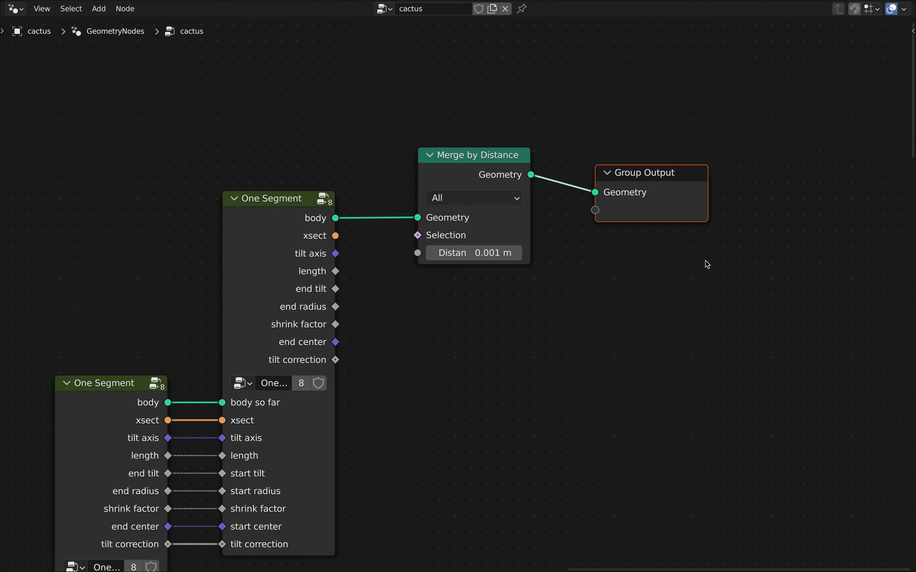
key("g")
key("y")
left_click(705, 243)
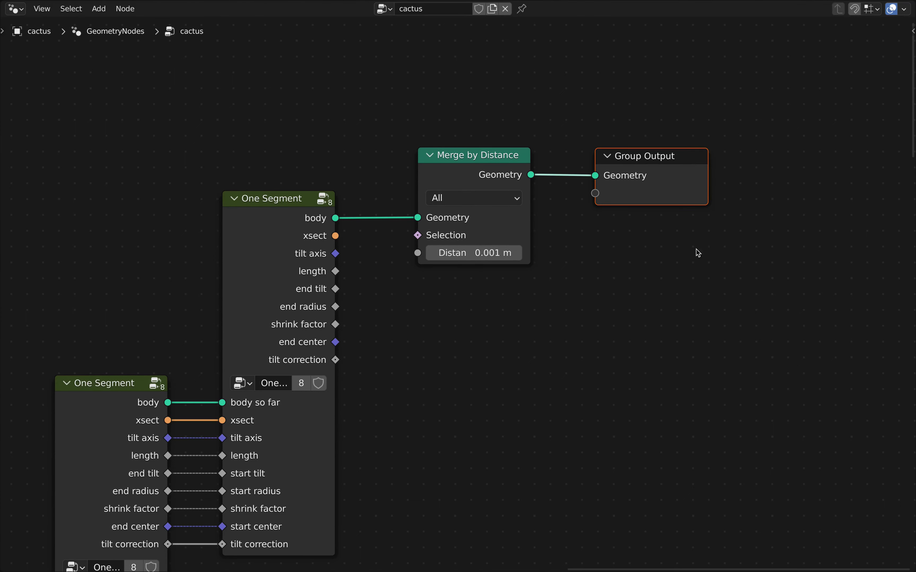
left_click(658, 267)
Try out different start tilt values on the merged cactus body in the 3D viewport
scroll(658, 267, "down", 5)
middle_click_drag(568, 403, 648, 247)
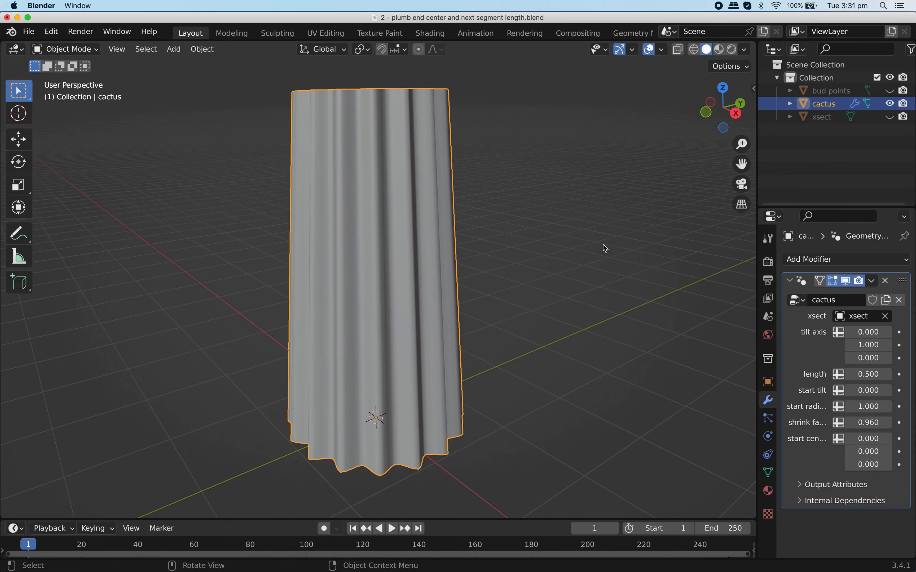
middle_click_drag(407, 211, 433, 246)
scroll(477, 228, "down", 3)
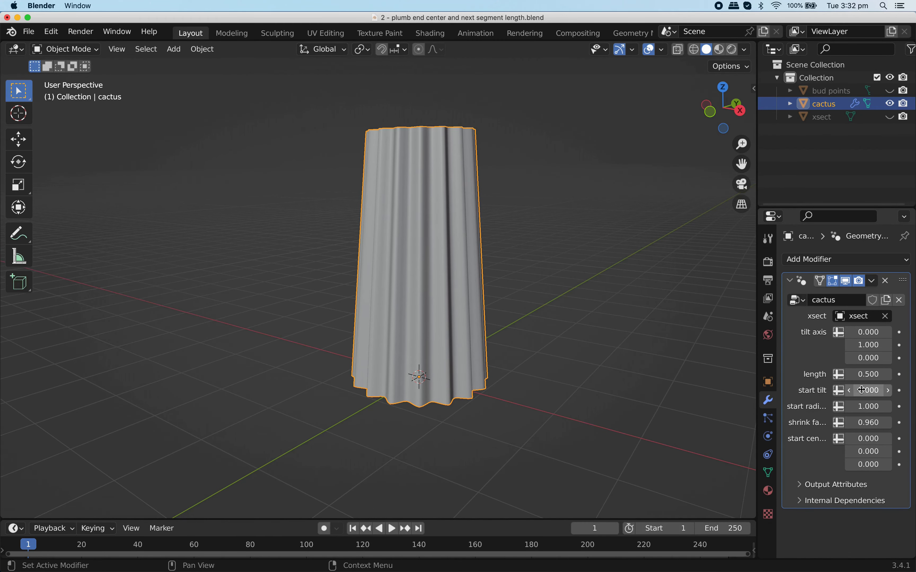
mouse_move(867, 391)
left_mouse_down()
mouse_move(906, 390)
mouse_move(833, 390)
mouse_move(902, 391)
mouse_move(863, 390)
left_mouse_up()
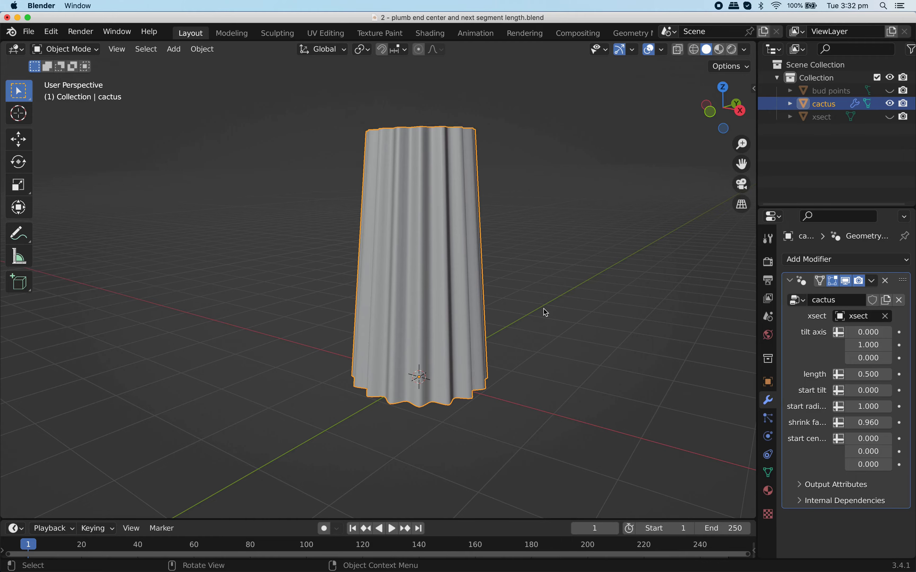
Add a Float input named "tilt correction" after start center in the cactus node group's inputs
key("ctrl+Right")
scroll(481, 431, "down", 2)
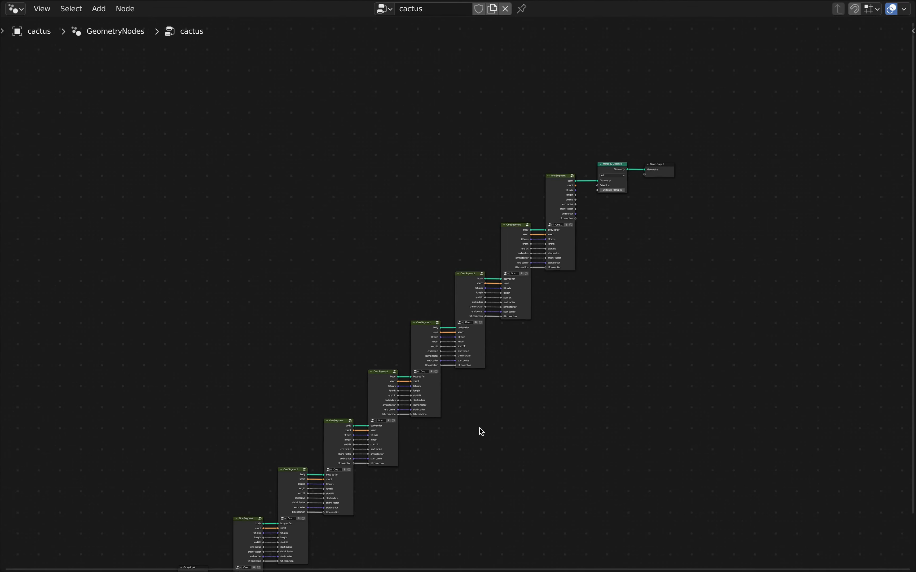
middle_click_drag(480, 431, 629, 255)
scroll(497, 393, "up", 5)
middle_click_drag(447, 393, 555, 349)
scroll(555, 349, "up", 1)
left_click(269, 261)
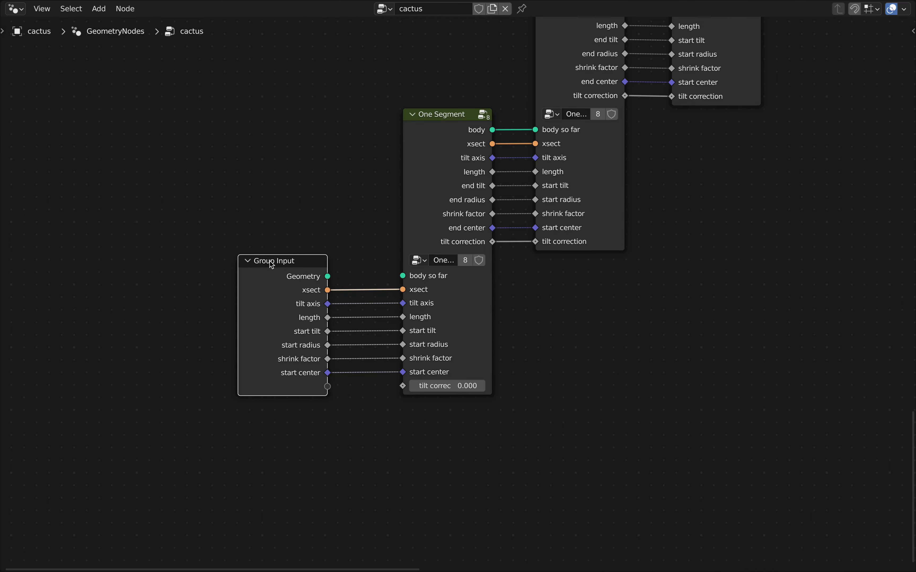
key("n")
left_click(832, 103)
scroll(833, 108, "down", 1)
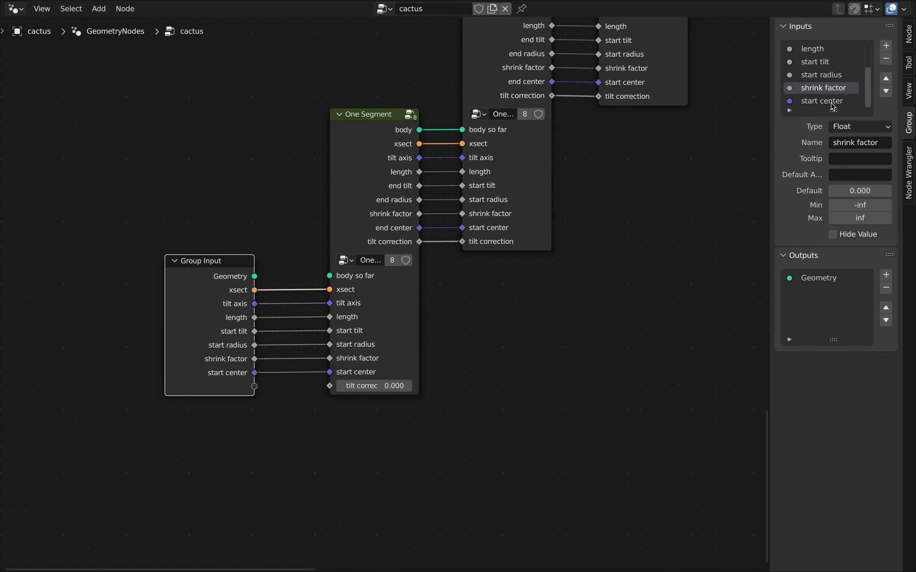
left_click(834, 103)
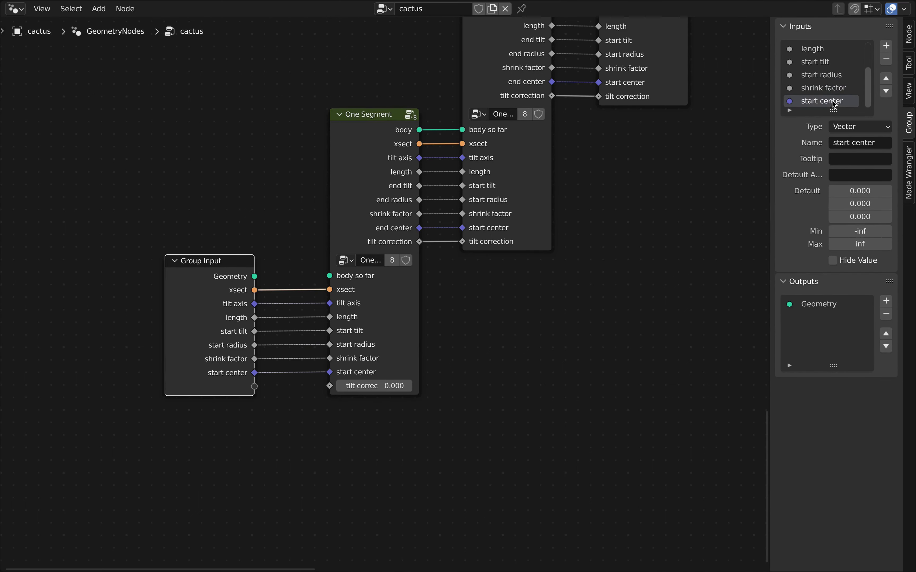
left_click(887, 48)
left_click(859, 127)
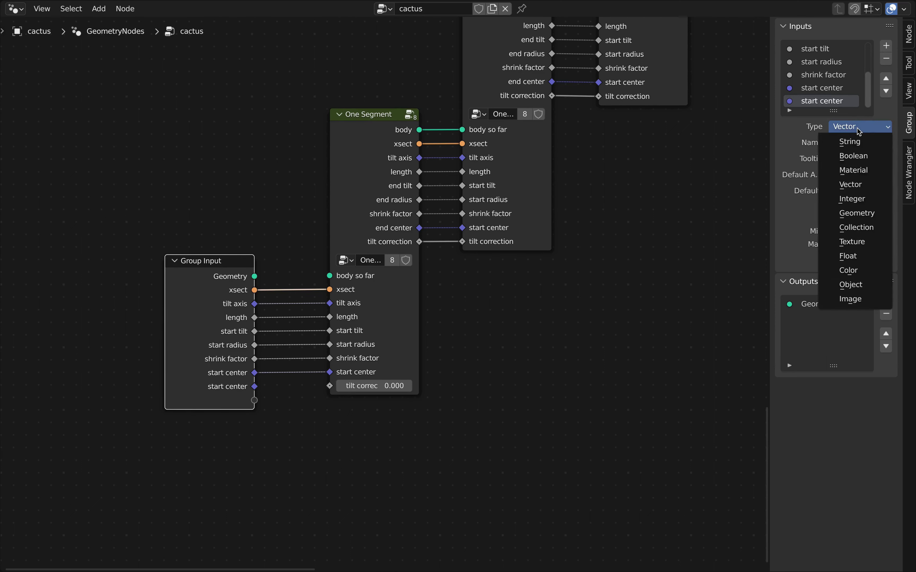
left_click(855, 240)
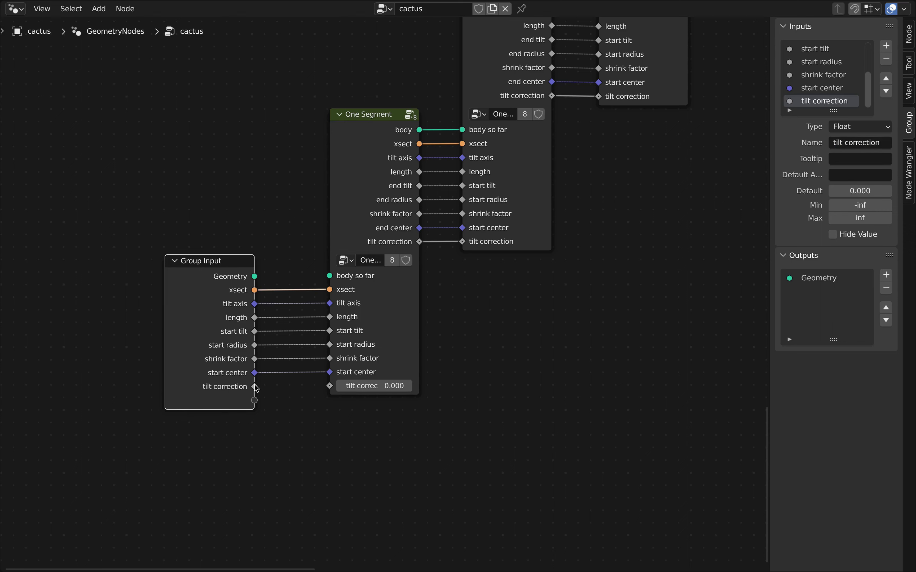
Connect the Group Input's tilt correction output to the first One Segment's tilt correction input and hide the sidebar
left_click_drag(331, 389, 329, 387)
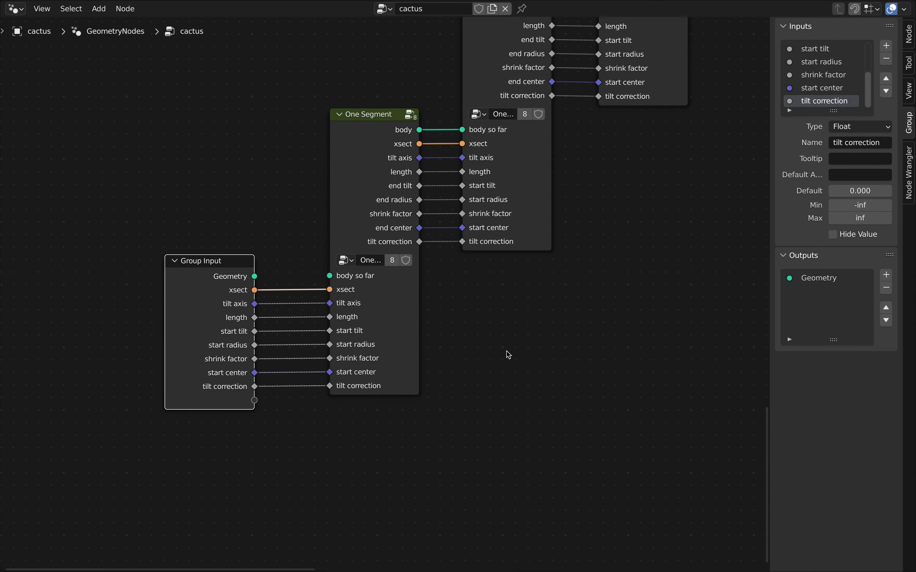
key("n")
Set the cactus modifier's tilt correction to 0.8 and try out different start tilt values in the 3D viewport
key("ctrl+alt+space")
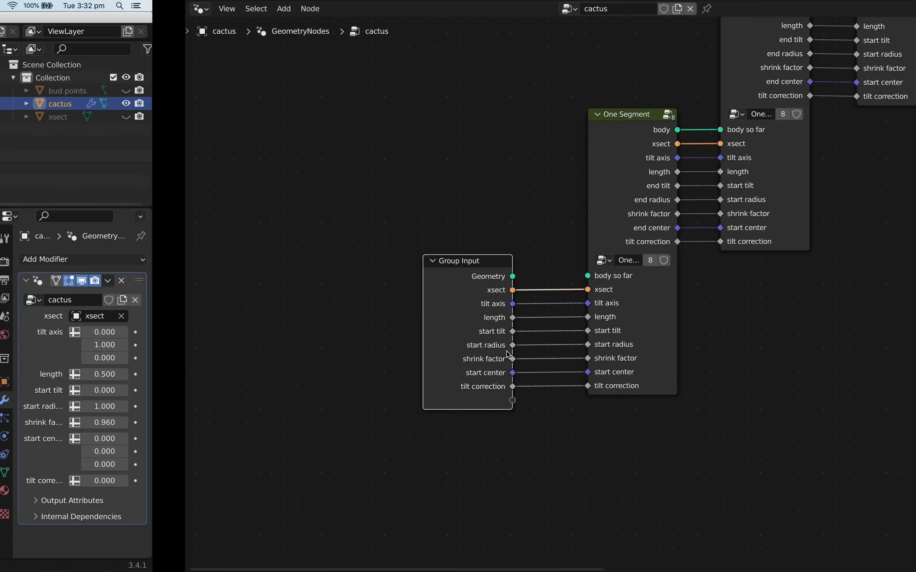
key("ctrl+Page_Up")
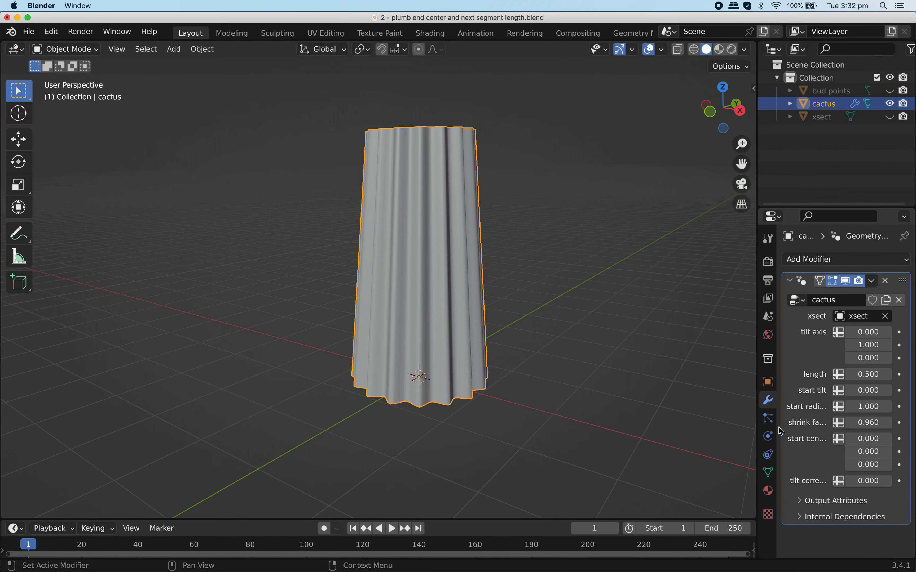
left_click_drag(757, 437, 718, 437)
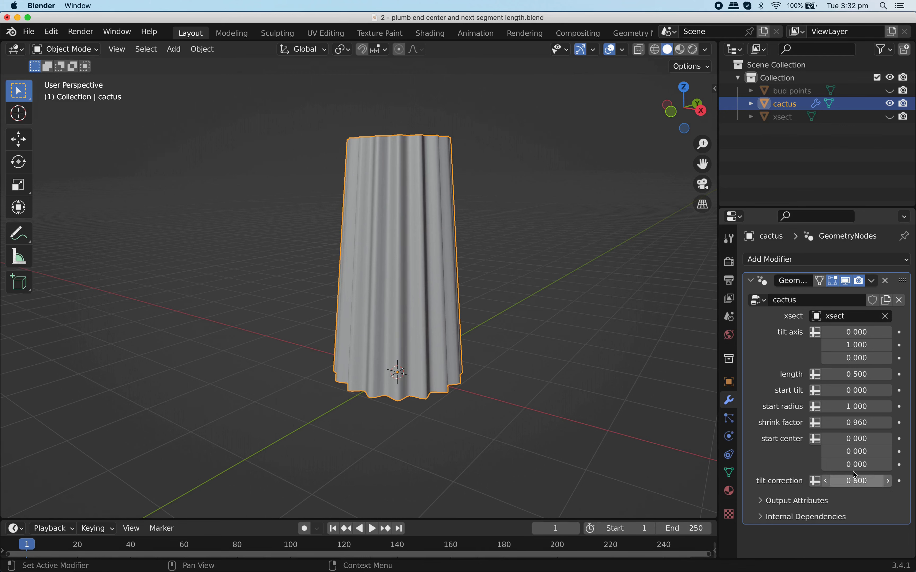
mouse_move(856, 390)
left_mouse_down()
mouse_move(902, 390)
mouse_move(801, 390)
mouse_move(894, 390)
mouse_move(804, 390)
mouse_move(887, 391)
mouse_move(845, 392)
left_mouse_up()
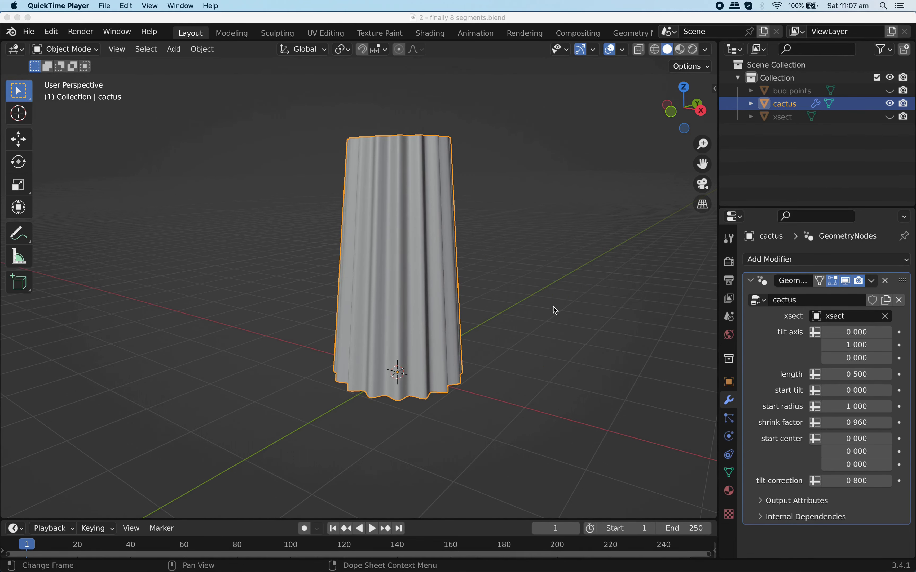
Return to the node editor and open the first One Segment group for editing
key("ctrl+Right")
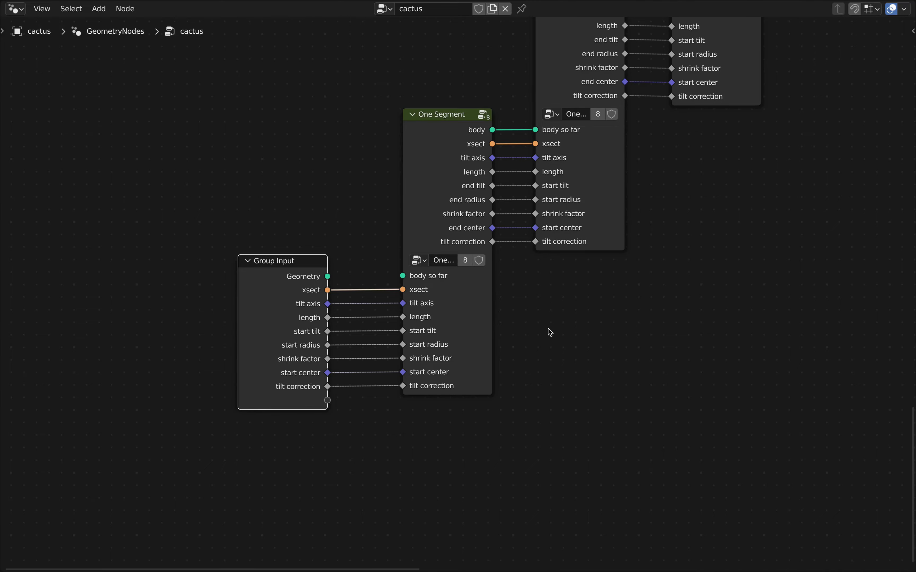
scroll(549, 329, "down", 5)
middle_click_drag(576, 318, 529, 379)
scroll(446, 266, "up", 7)
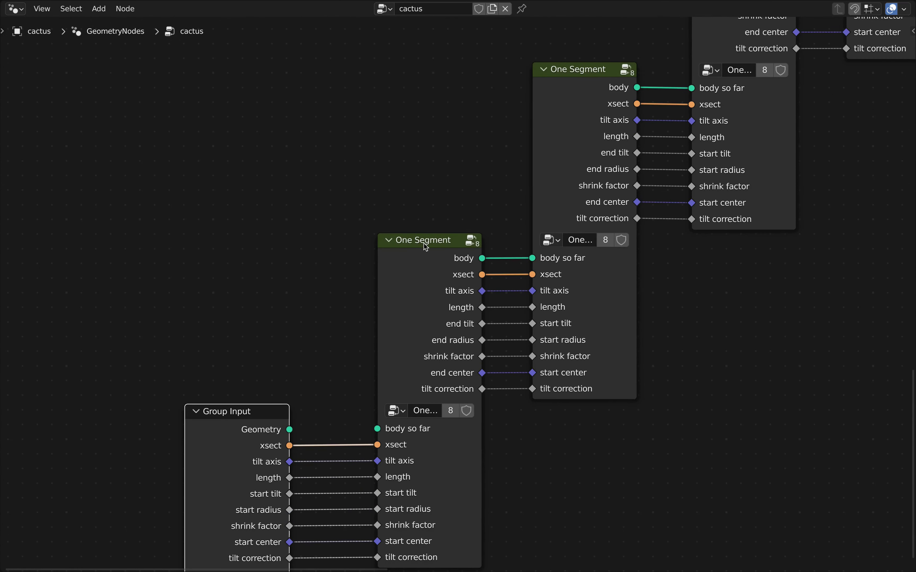
scroll(433, 252, "down", 3)
middle_click_drag(568, 277, 385, 303)
scroll(386, 302, "up", 1)
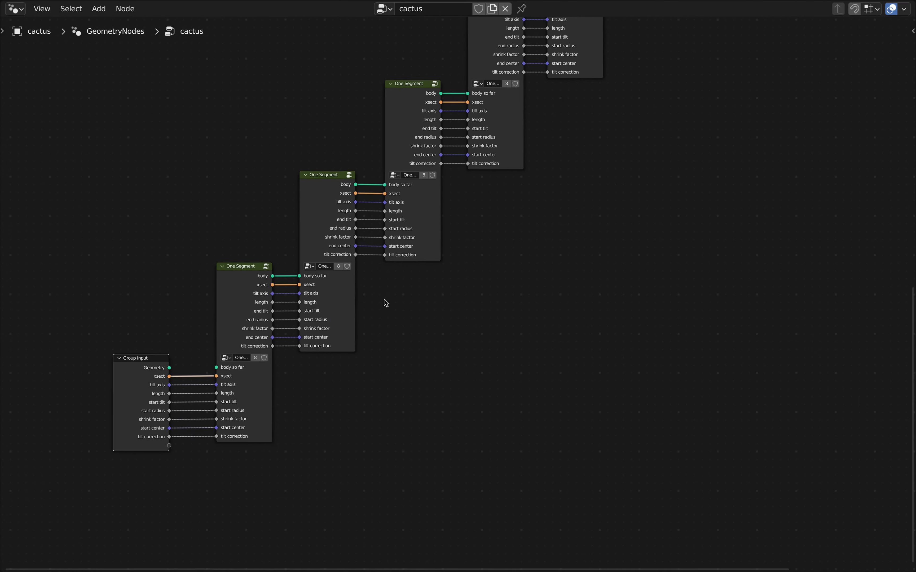
scroll(224, 271, "up", 4)
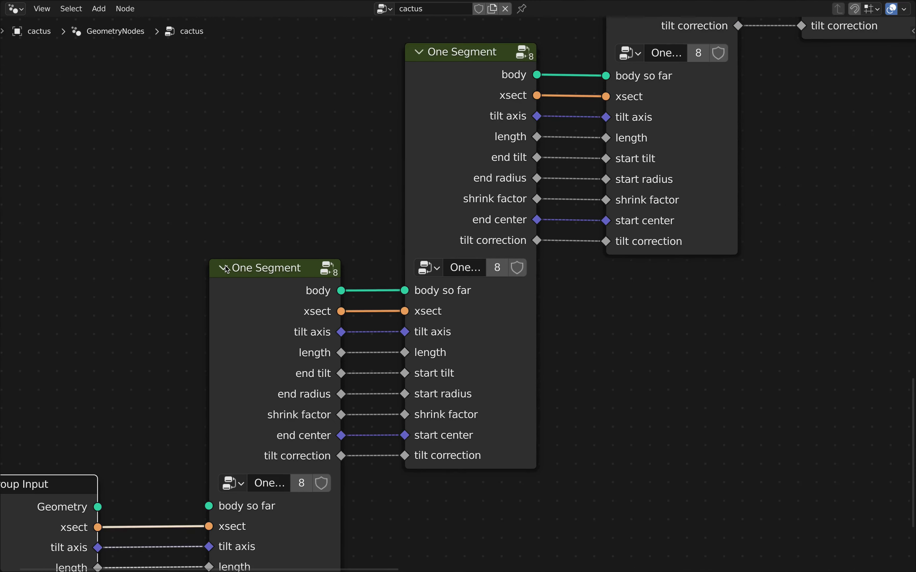
left_click(268, 272)
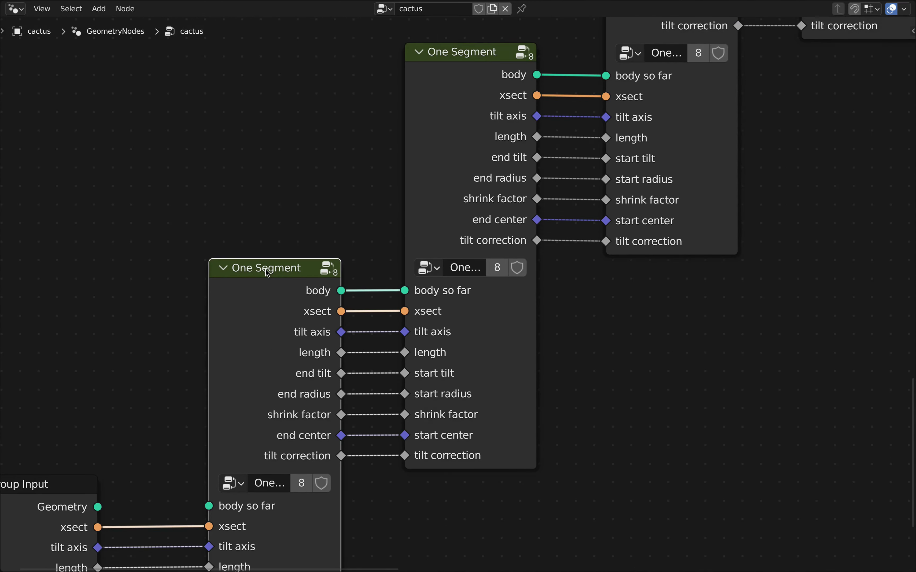
key("Tab")
Delete the Set Shade Smooth node and link the last Set Position's Geometry output to the reroute leading to Join Geometry
scroll(382, 265, "down", 6)
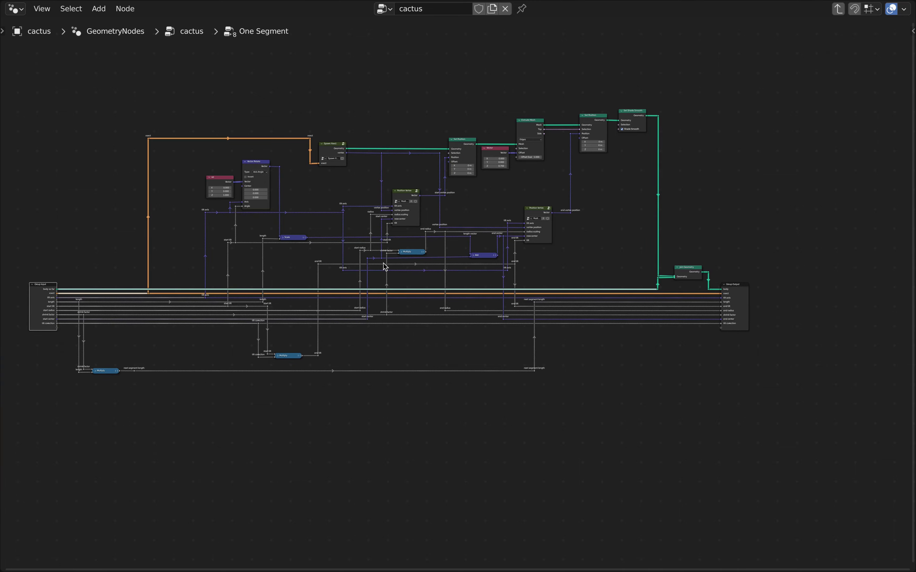
scroll(582, 227, "up", 7)
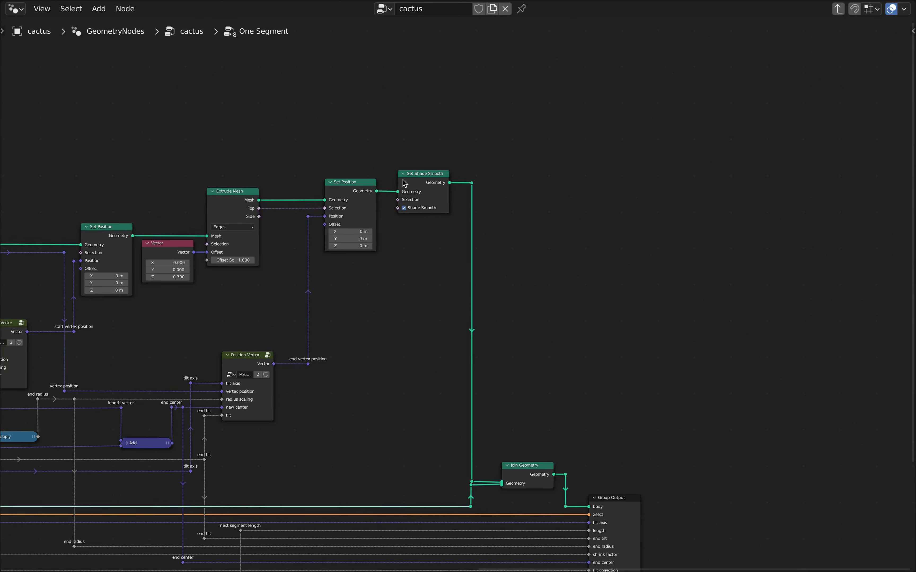
left_click(436, 172)
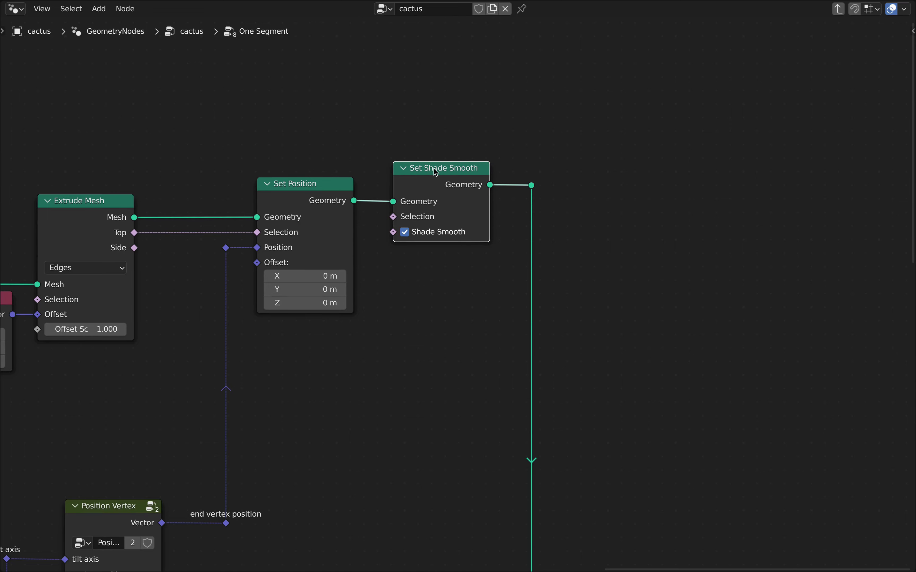
key("Delete")
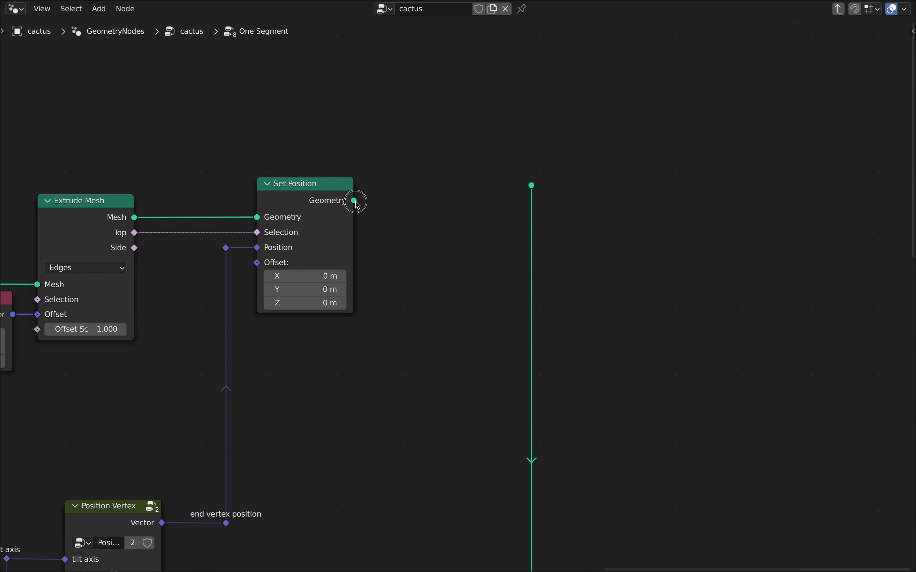
left_click_drag(355, 201, 532, 185)
scroll(597, 267, "down", 2)
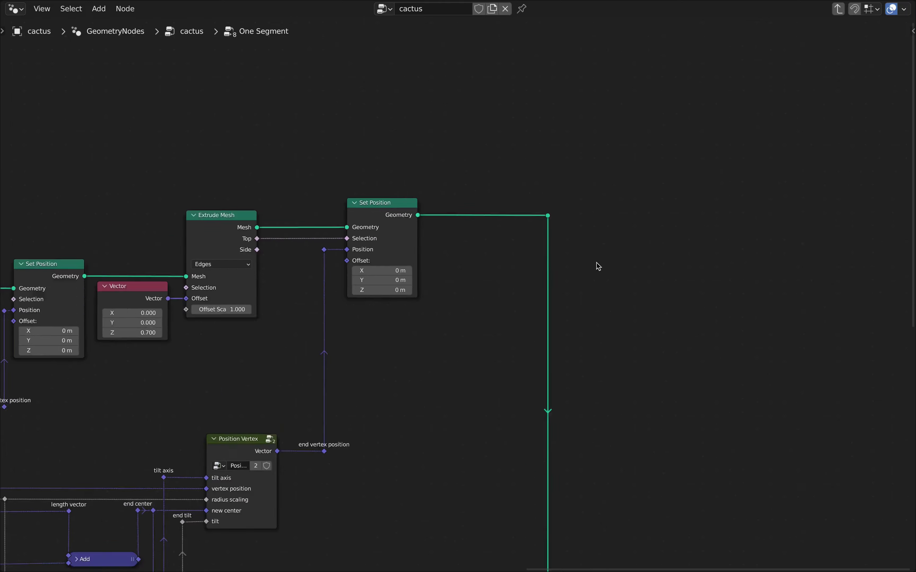
Leave the One Segment group and move the Group Output horizontally away from Merge by Distance to make room
scroll(598, 266, "down", 5)
scroll(503, 288, "up", 5)
left_click(507, 415)
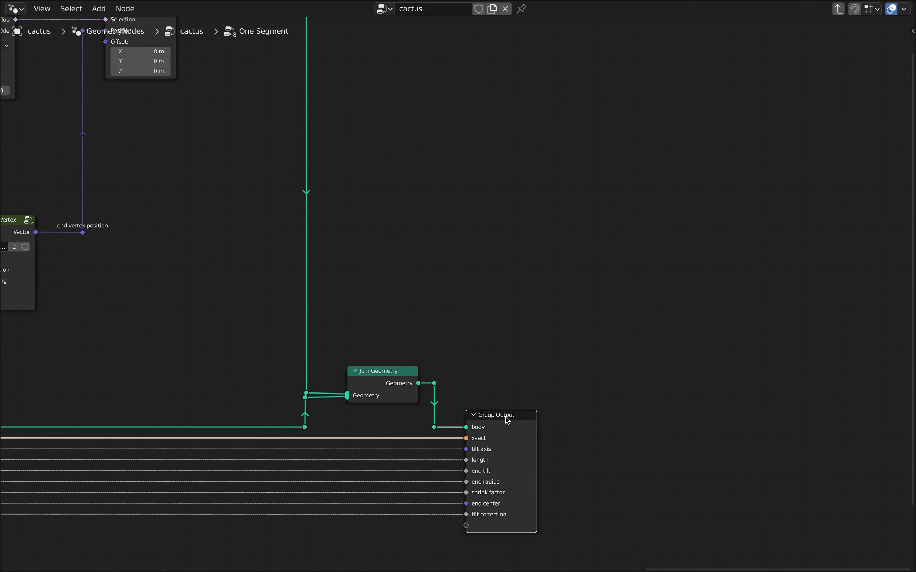
key("Tab")
scroll(685, 268, "down", 4)
middle_click_drag(751, 228, 385, 389)
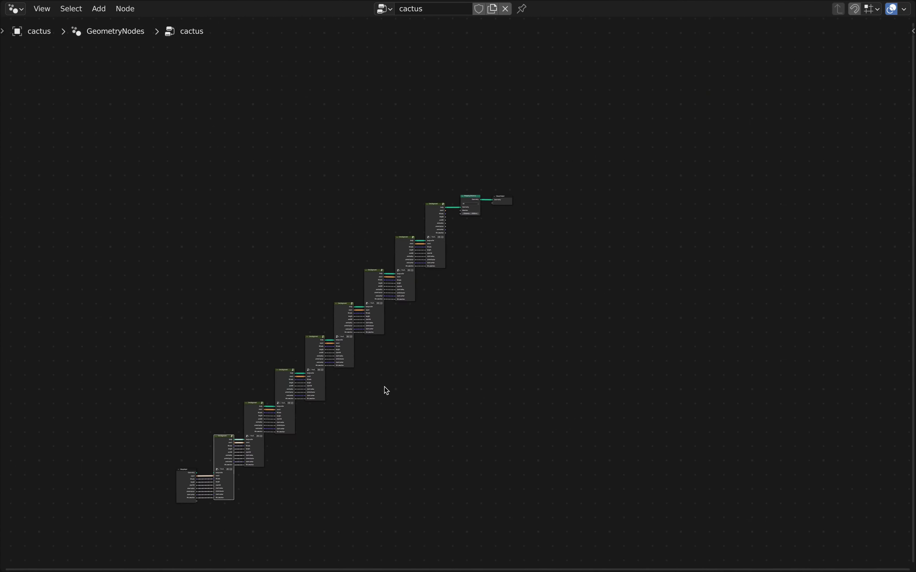
scroll(504, 196, "up", 7)
scroll(441, 281, "up", 2)
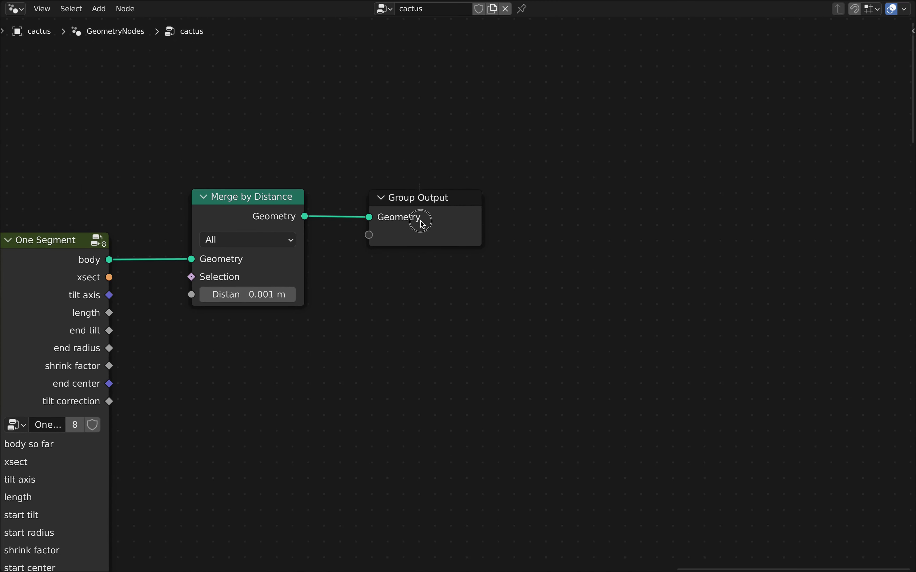
left_click(420, 222)
key("g")
key("x")
left_click(547, 251)
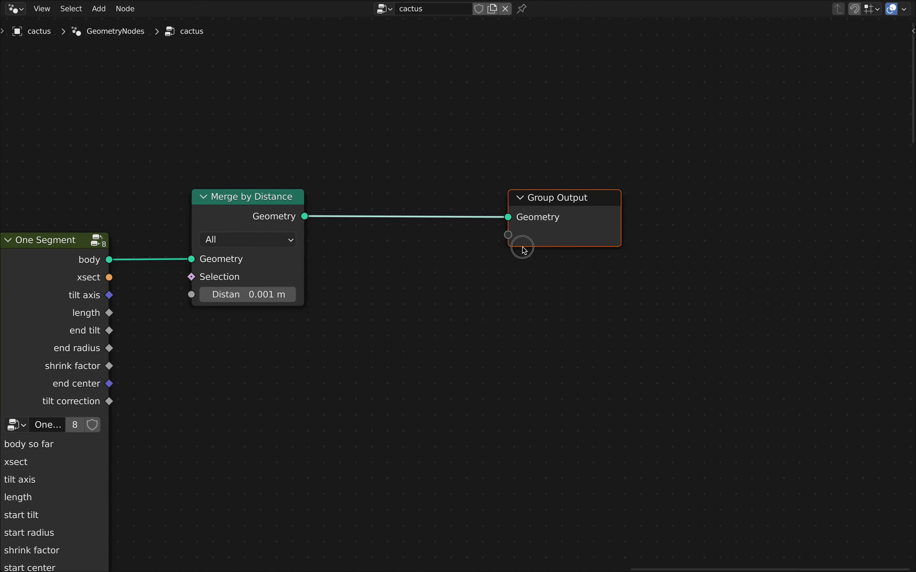
left_click(433, 270)
Insert a Set Shade Smooth node between Merge by Distance and the Group Output
key("shift+a")
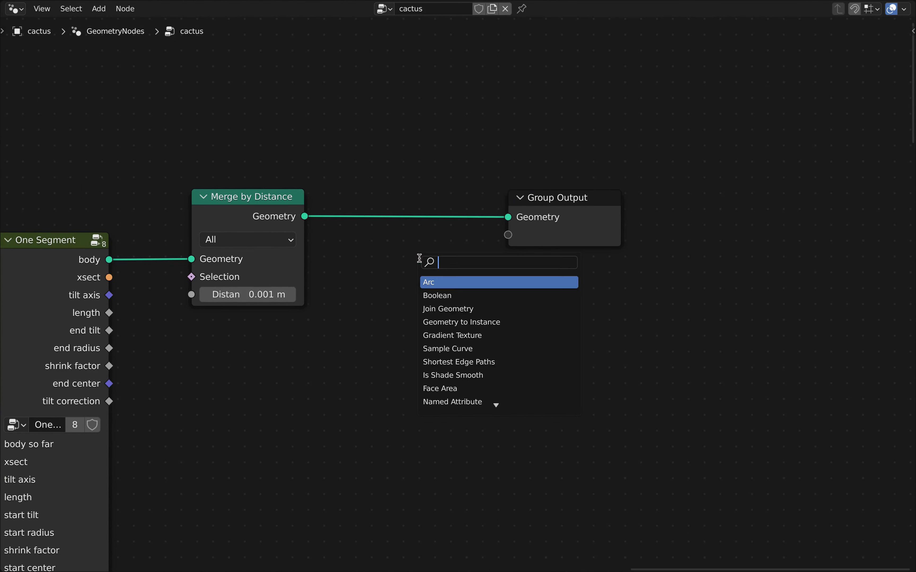
type("set sha")
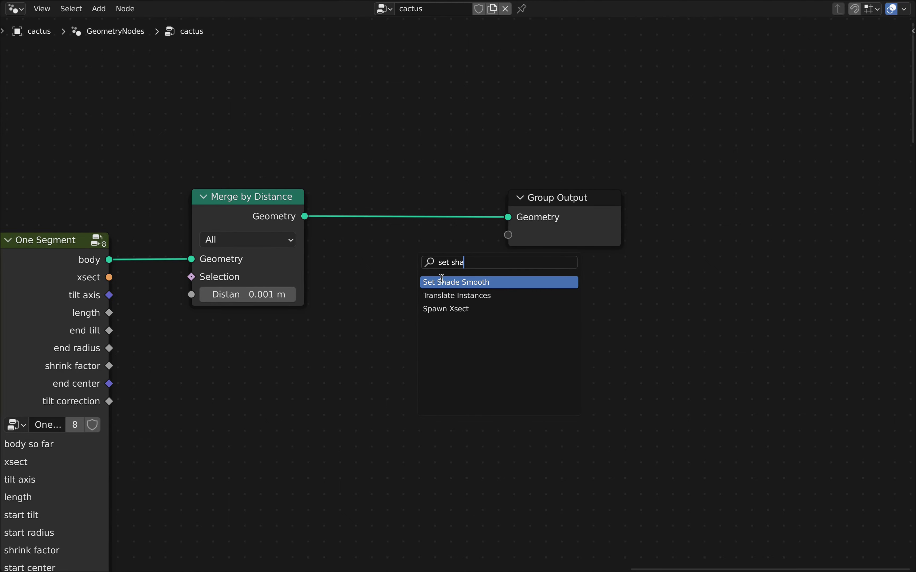
left_click(442, 281)
left_click(388, 203)
left_click(589, 204)
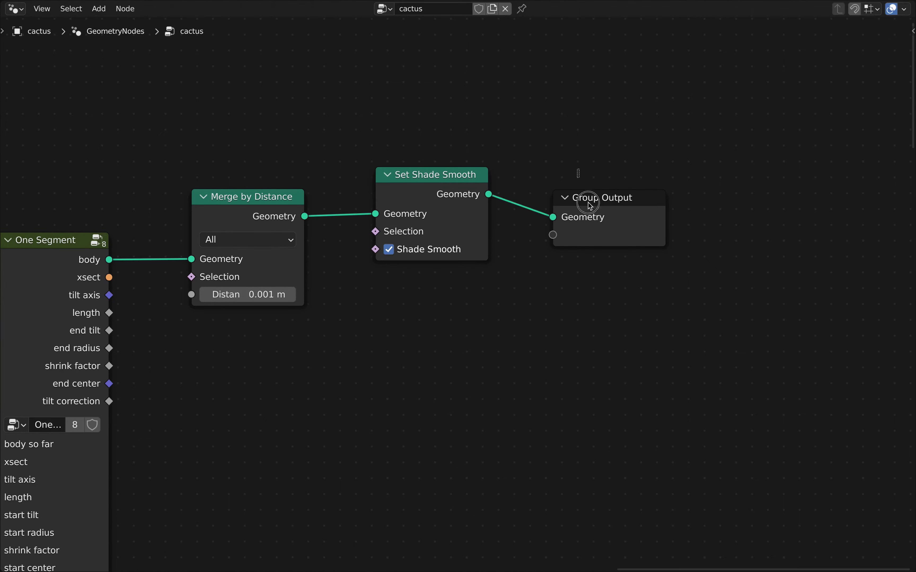